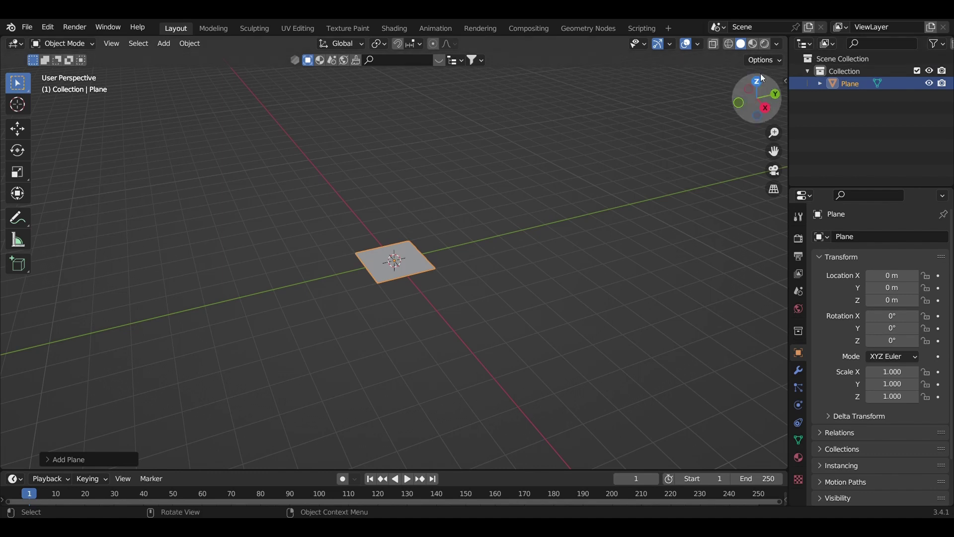
# In Edit Mode, delete all of the plane's vertices except one.
pyautogui.press('Tab')
pyautogui.scroll(3, 448, 267)
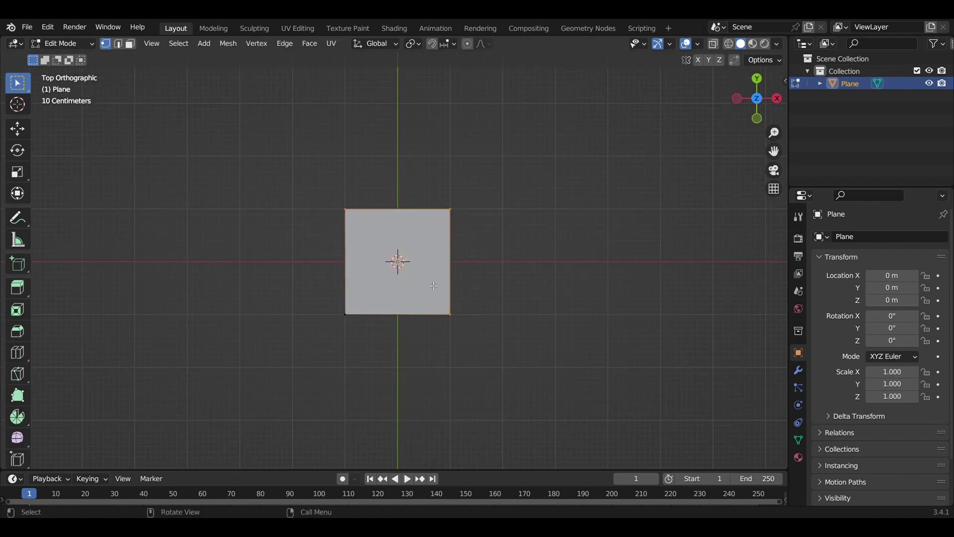
pyautogui.press('x')
pyautogui.click(436, 283)
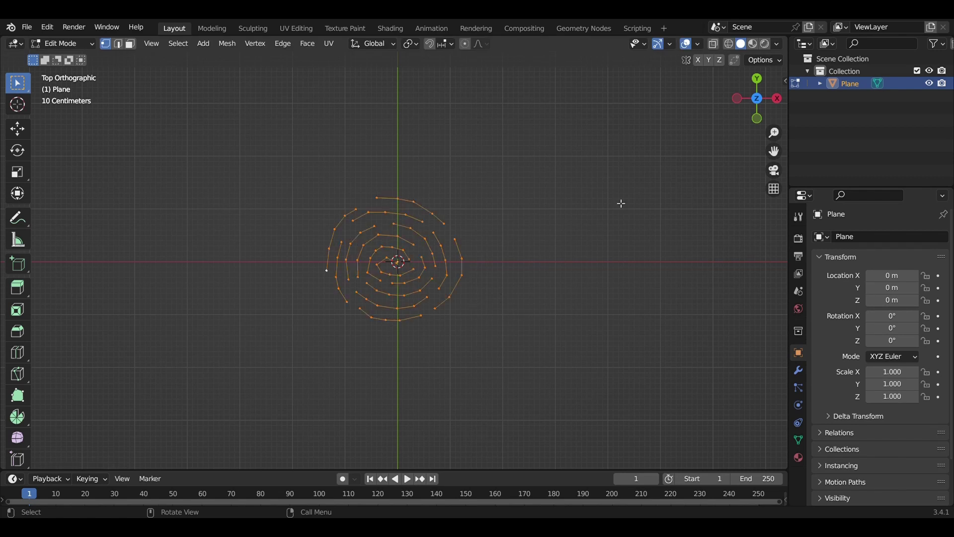
# Extrude the vertex into a spiral, then extrude its edges downward twice.
pyautogui.click(445, 335)
pyautogui.press('e')
pyautogui.click(451, 362)
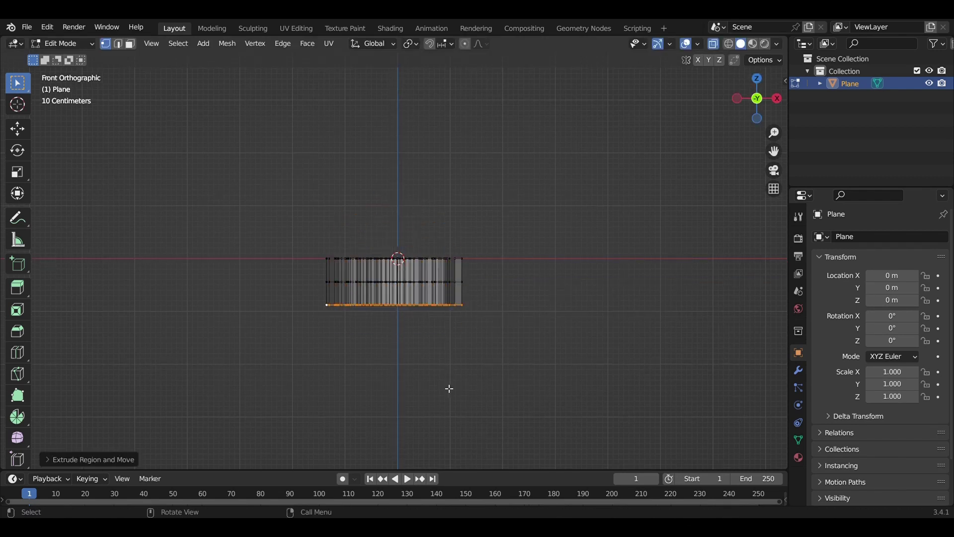
pyautogui.press('e')
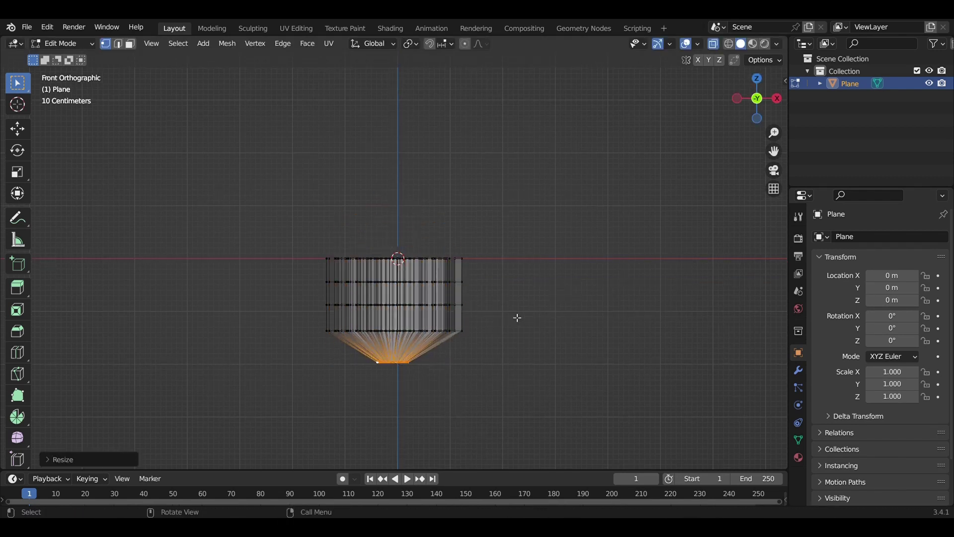
pyautogui.scroll(2, 507, 367)
pyautogui.press('s')
pyautogui.press('Escape')
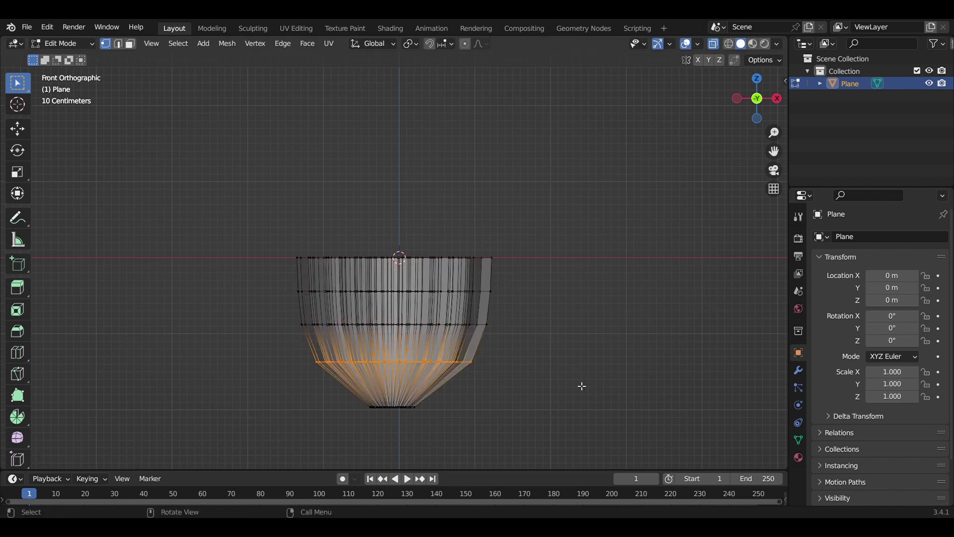
# Select the middle edge loop and scale it wider to form the cup-shaped bud.
pyautogui.moveTo(505, 306); pyautogui.dragTo(295, 349)
pyautogui.moveTo(501, 281); pyautogui.dragTo(249, 308)
pyautogui.press('s')
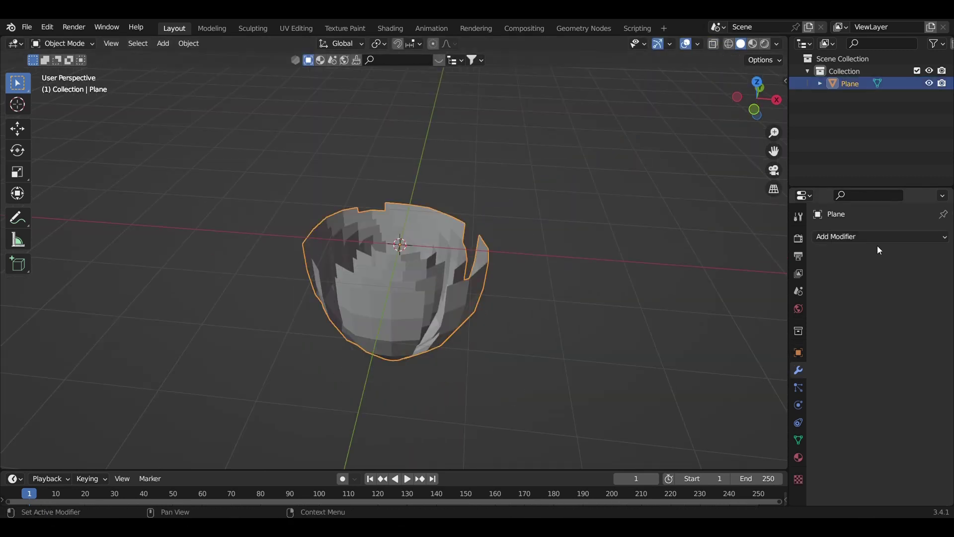
# Add Solidify (0.06 m) and level-2 Subdivision Surface modifiers to the rose bud.
pyautogui.click(879, 236)
pyautogui.click(696, 442)
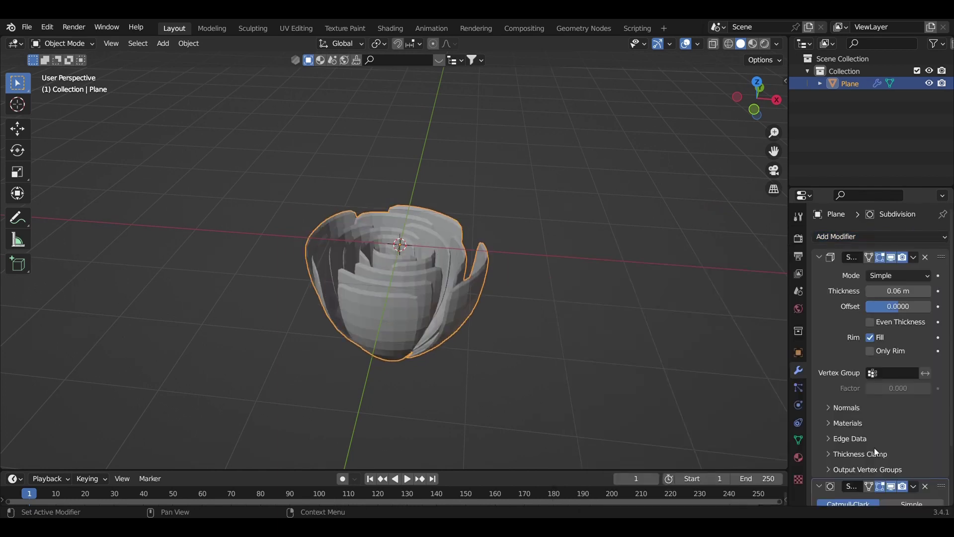
pyautogui.moveTo(426, 309)
pyautogui.mouseDown(button='middle')
pyautogui.moveTo(463, 309)
pyautogui.moveTo(440, 141)
pyautogui.mouseUp(button='middle')
# Select all similar petal-tip vertices with Select Similar and lower them along Z.
pyautogui.press('Tab')
pyautogui.scroll(4, 439, 140)
pyautogui.scroll(2, 439, 140)
pyautogui.click(178, 43)
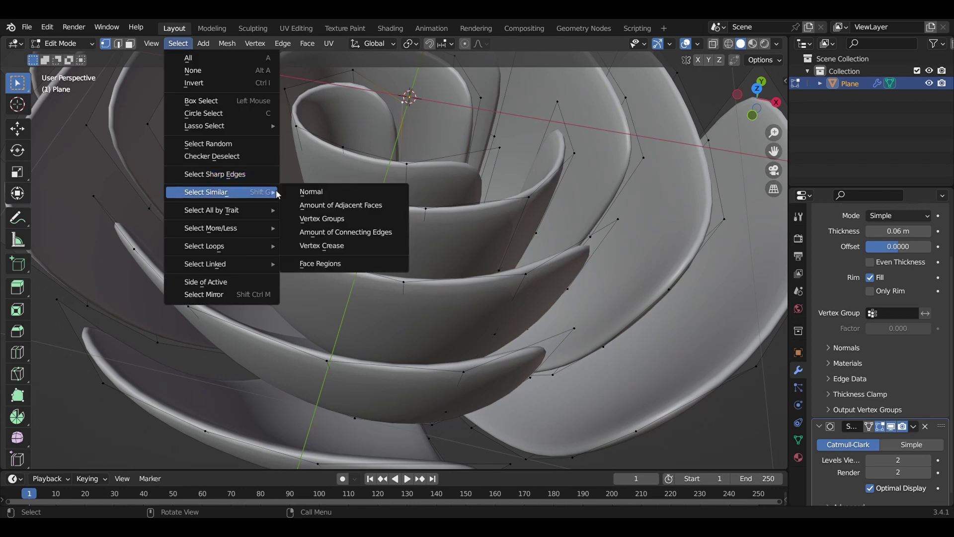
pyautogui.click(355, 247)
pyautogui.scroll(-4, 398, 255)
pyautogui.moveTo(398, 254); pyautogui.dragTo(398, 254, button='middle')
pyautogui.press('KP_1')
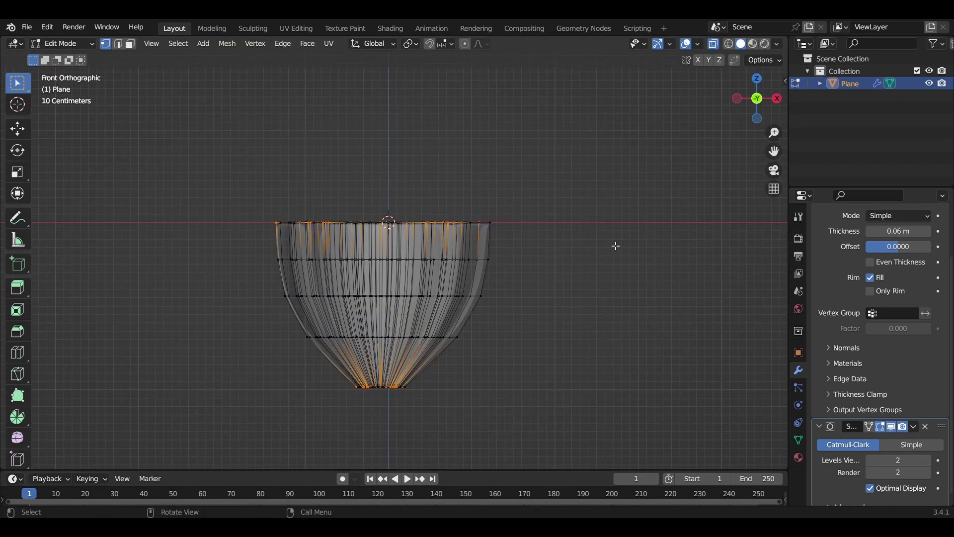
pyautogui.moveTo(613, 245); pyautogui.dragTo(497, 273, button='middle')
pyautogui.scroll(4, 497, 274)
pyautogui.press('g')
pyautogui.press('z')
pyautogui.click(493, 274)
# Check the rose from top and side views and adjust the petal-tip vertices vertically.
pyautogui.press('Tab')
pyautogui.scroll(-4, 492, 275)
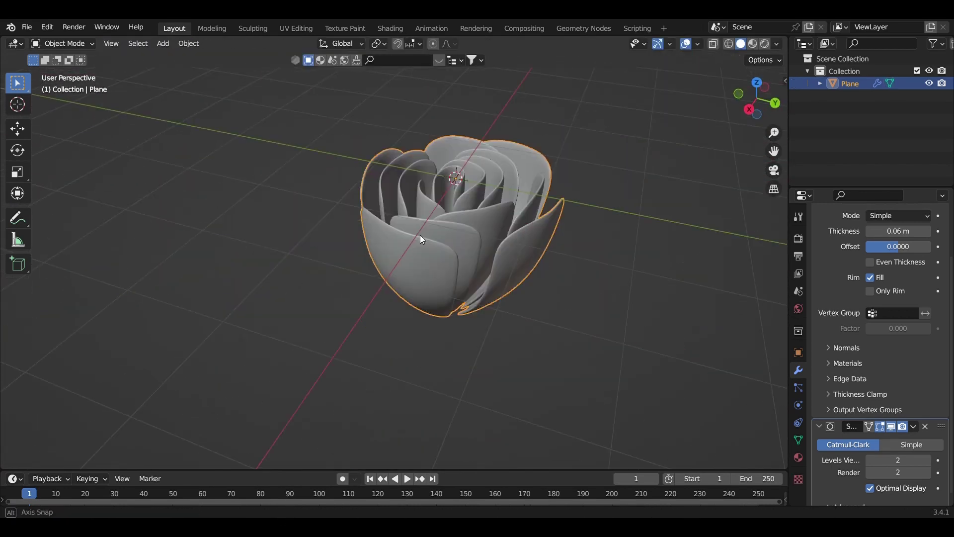
pyautogui.scroll(3, 493, 274)
pyautogui.press('Tab')
pyautogui.press('KP_7')
pyautogui.press('Tab')
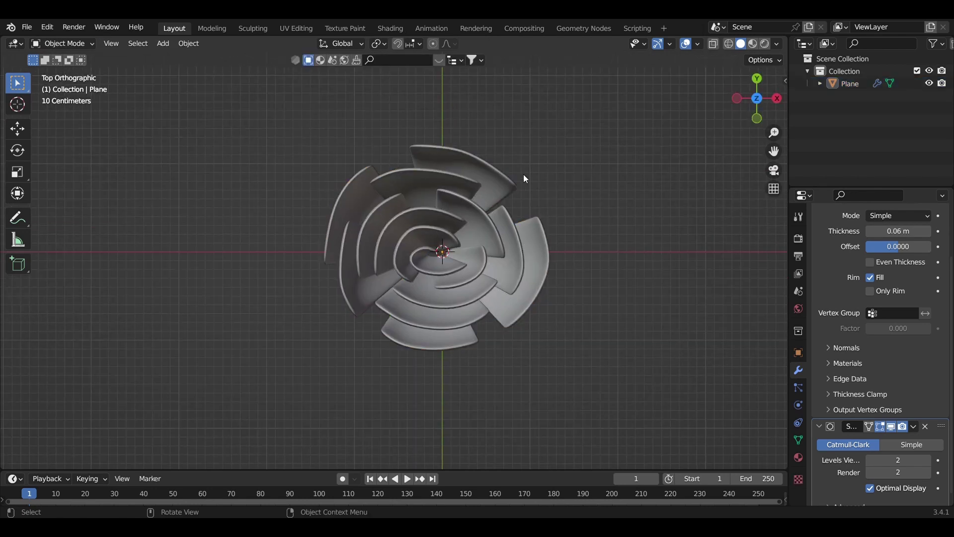
pyautogui.moveTo(523, 179)
pyautogui.mouseDown(button='middle')
pyautogui.moveTo(469, 207)
pyautogui.moveTo(485, 222)
pyautogui.moveTo(490, 266)
pyautogui.moveTo(492, 233)
pyautogui.moveTo(324, 228)
pyautogui.moveTo(340, 271)
pyautogui.mouseUp(button='middle')
pyautogui.press('Tab')
pyautogui.click(495, 248)
pyautogui.click(326, 247)
# With proportional editing on, pull the outer petal vertices outward to flare the petals.
pyautogui.moveTo(351, 203); pyautogui.dragTo(373, 294, button='middle')
pyautogui.press('o')
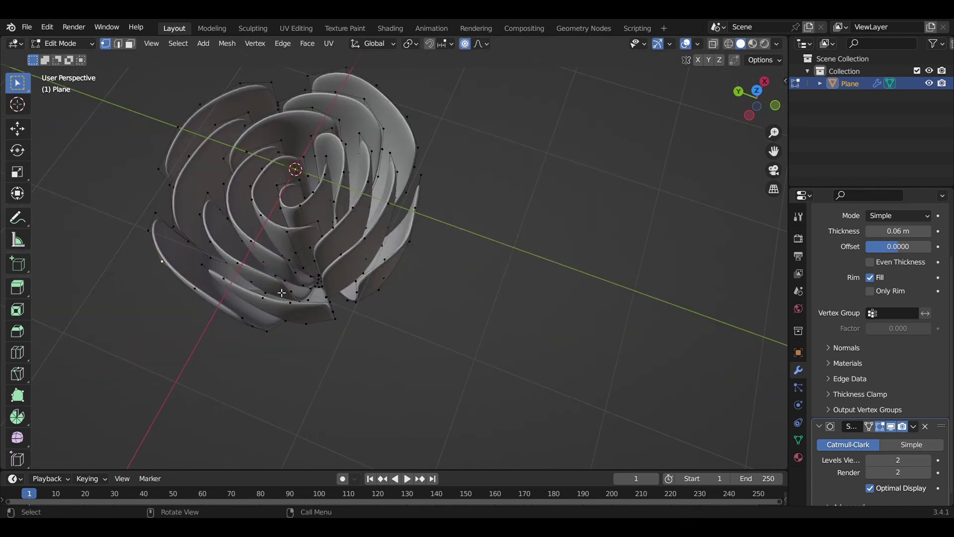
pyautogui.press('g')
pyautogui.click(282, 293)
pyautogui.press('KP_7')
pyautogui.press('g')
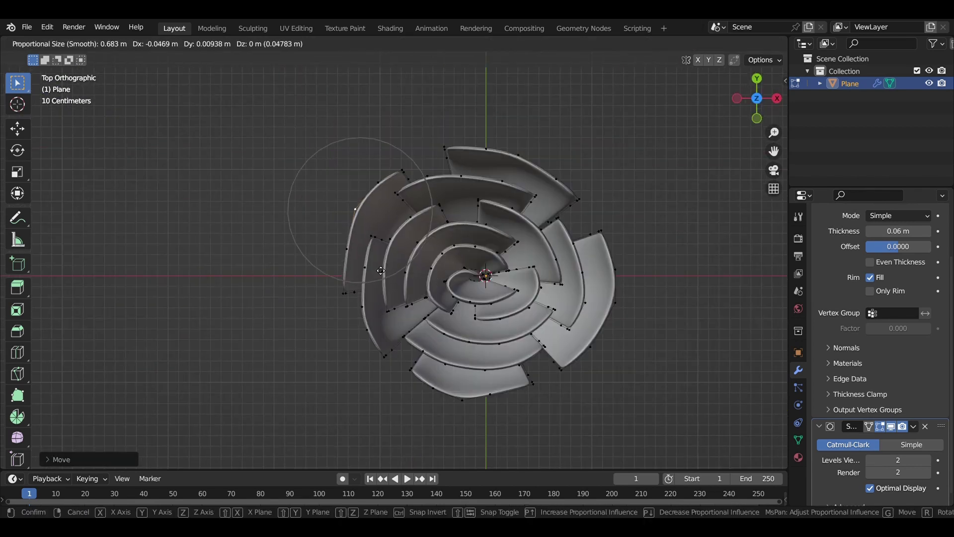
pyautogui.click(380, 270)
pyautogui.moveTo(381, 270); pyautogui.dragTo(422, 238, button='middle')
# Back in Object Mode, select the rose and reposition it in front view.
pyautogui.press('Tab')
pyautogui.press('KP_7')
pyautogui.moveTo(628, 234)
pyautogui.mouseDown(button='middle')
pyautogui.moveTo(473, 265)
pyautogui.moveTo(449, 303)
pyautogui.mouseUp(button='middle')
pyautogui.click(447, 318)
pyautogui.press('KP_1')
pyautogui.press('g')
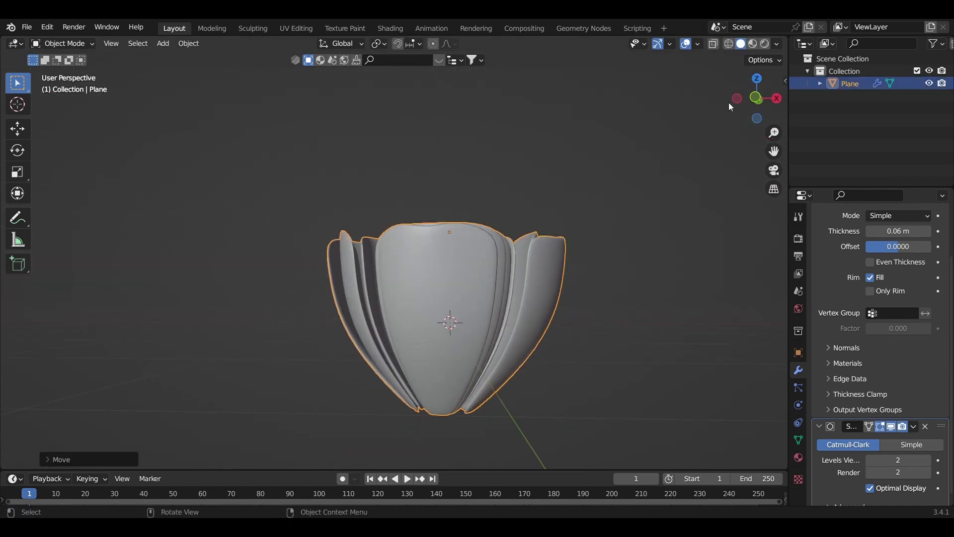
pyautogui.press('KP_1')
pyautogui.moveTo(452, 344); pyautogui.dragTo(425, 255, button='middle')
# Hide the rose, add a 5-vertex cylinder and flatten it along Z.
pyautogui.press('h')
pyautogui.hotkey('shift', 'a')
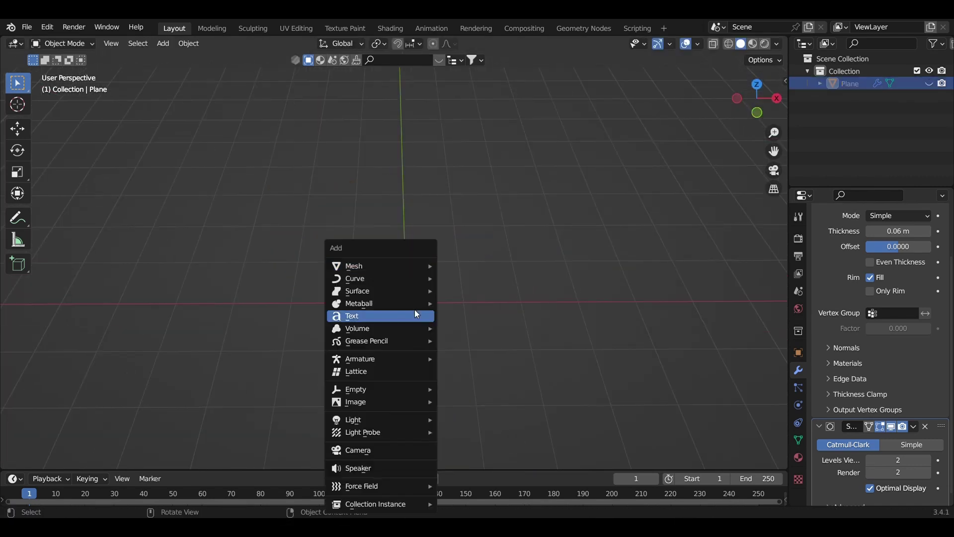
pyautogui.click(469, 329)
pyautogui.click(74, 458)
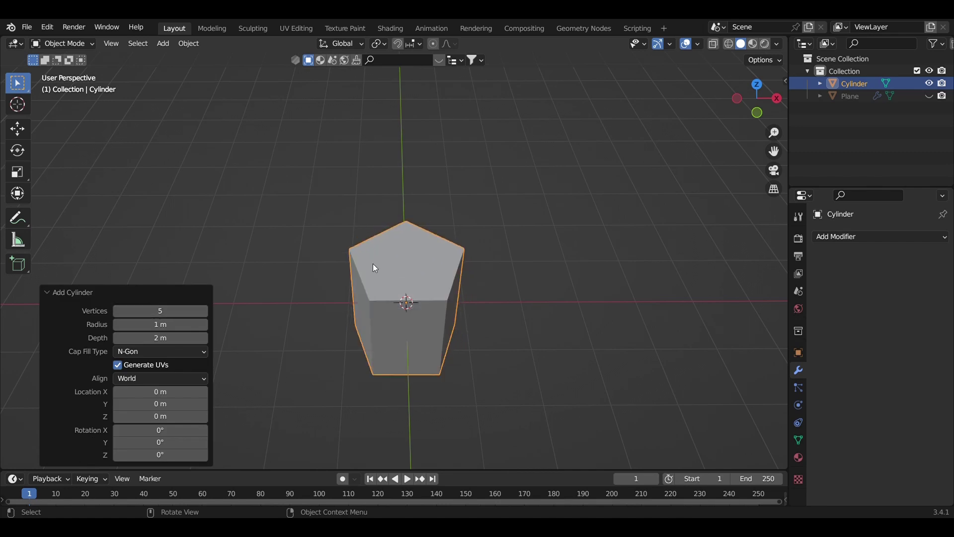
pyautogui.press('s')
pyautogui.press('z')
pyautogui.click(433, 334)
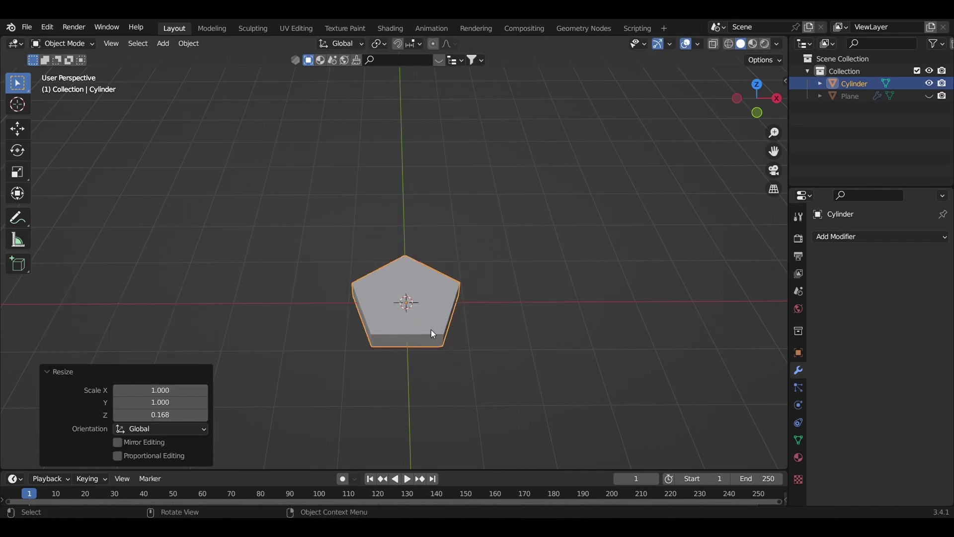
pyautogui.click(469, 354)
# Extrude the pentagon's side faces outward into five sepal arms.
pyautogui.moveTo(433, 362)
pyautogui.mouseDown(button='middle')
pyautogui.moveTo(420, 362)
pyautogui.moveTo(427, 370)
pyautogui.mouseUp(button='middle')
pyautogui.press('Tab')
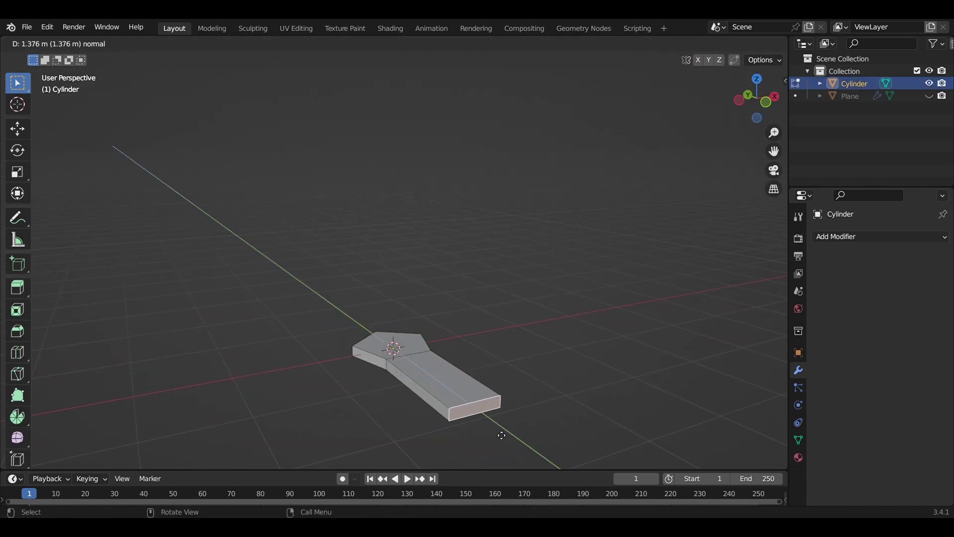
pyautogui.click(501, 435)
pyautogui.press('e')
pyautogui.click(224, 437)
pyautogui.moveTo(224, 437); pyautogui.dragTo(248, 422, button='middle')
pyautogui.press('e')
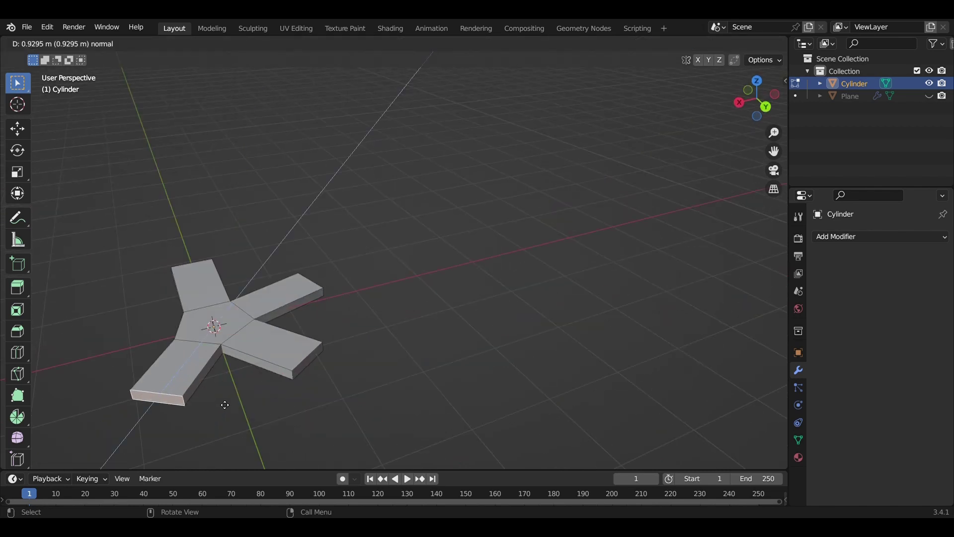
pyautogui.click(225, 405)
pyautogui.press('e')
pyautogui.click(348, 398)
# Extrude the centre pentagon face downward and shrink the bottom face.
pyautogui.click(419, 380)
pyautogui.moveTo(437, 417); pyautogui.dragTo(452, 430, button='middle')
pyautogui.press('e')
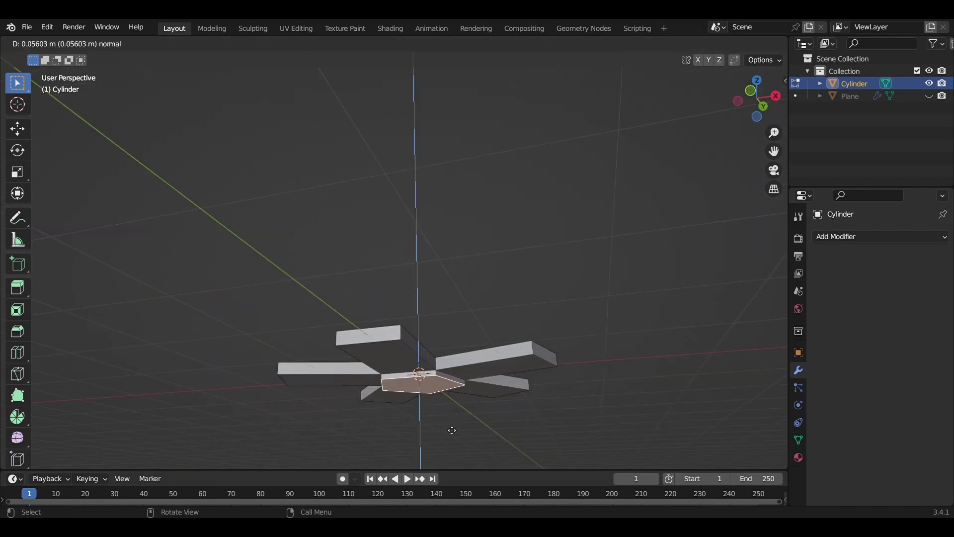
pyautogui.click(447, 398)
pyautogui.moveTo(448, 397)
pyautogui.mouseDown(button='middle')
pyautogui.moveTo(531, 383)
pyautogui.moveTo(550, 356)
pyautogui.mouseUp(button='middle')
pyautogui.click(551, 393)
# Inset the bottom face and extrude it down into a long stem.
pyautogui.press('i')
pyautogui.click(532, 415)
pyautogui.moveTo(532, 415); pyautogui.dragTo(488, 415, button='middle')
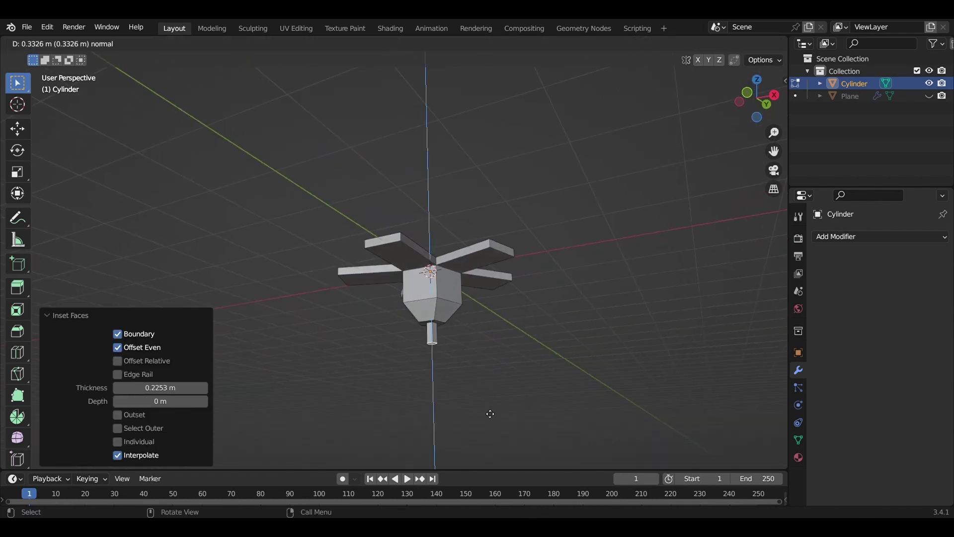
pyautogui.press('e')
pyautogui.click(474, 187)
pyautogui.click(459, 374)
pyautogui.scroll(3, 522, 323)
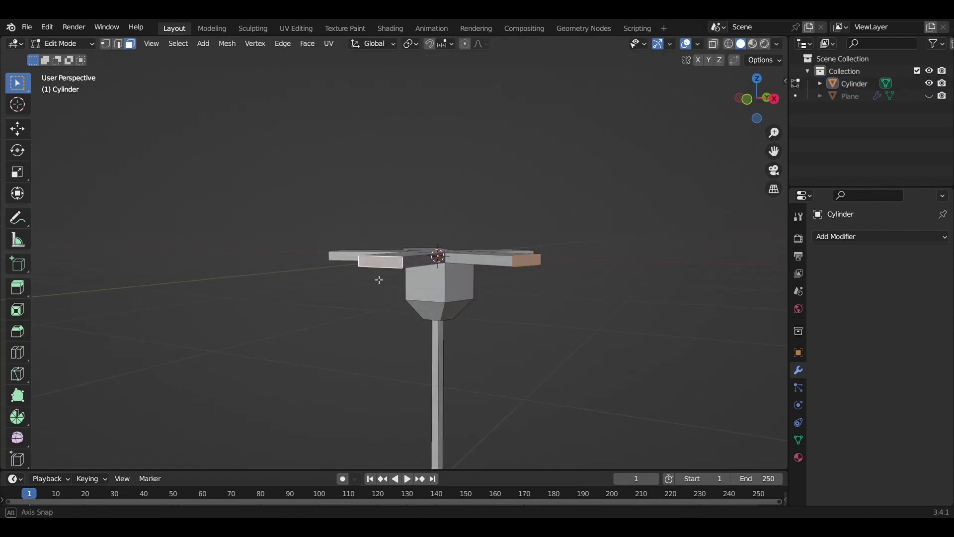
pyautogui.moveTo(379, 277); pyautogui.dragTo(346, 265, button='middle')
# Shrink the arms into star points, raise them along Z and rescale them.
pyautogui.press('s')
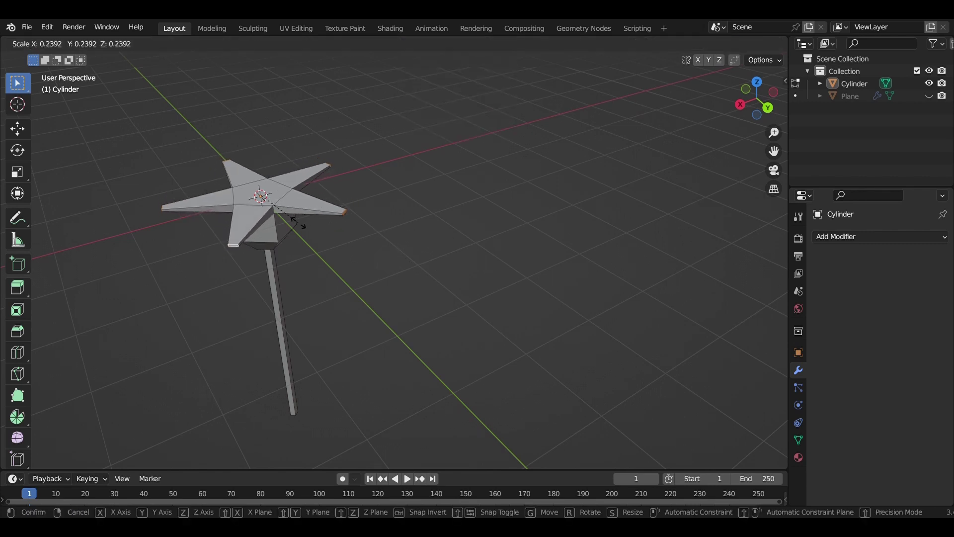
pyautogui.click(298, 222)
pyautogui.press('g')
pyautogui.press('z')
pyautogui.click(465, 209)
pyautogui.press('s')
pyautogui.moveTo(433, 135); pyautogui.dragTo(437, 99, button='middle')
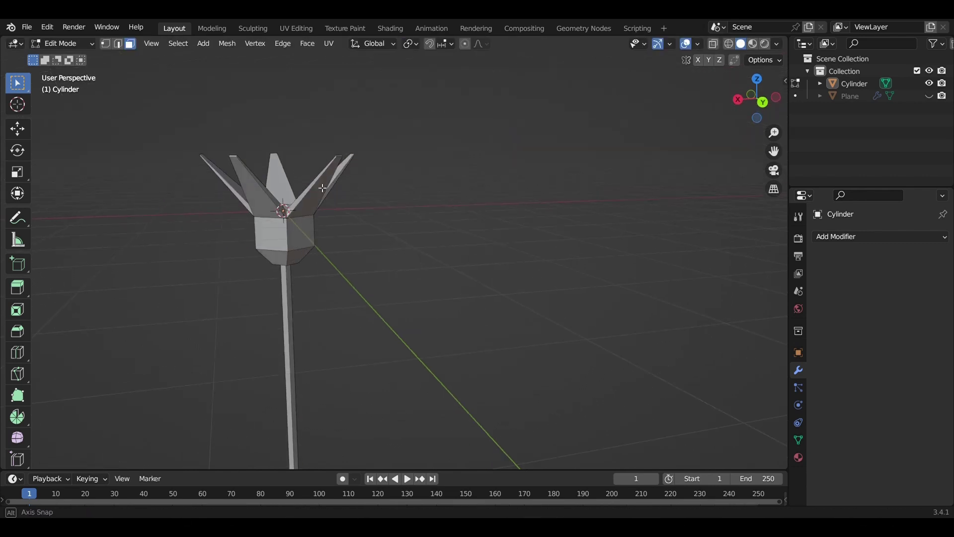
# Add a Subdivision Surface modifier to the sepals and pull a sepal tip outward.
pyautogui.click(879, 237)
pyautogui.click(708, 465)
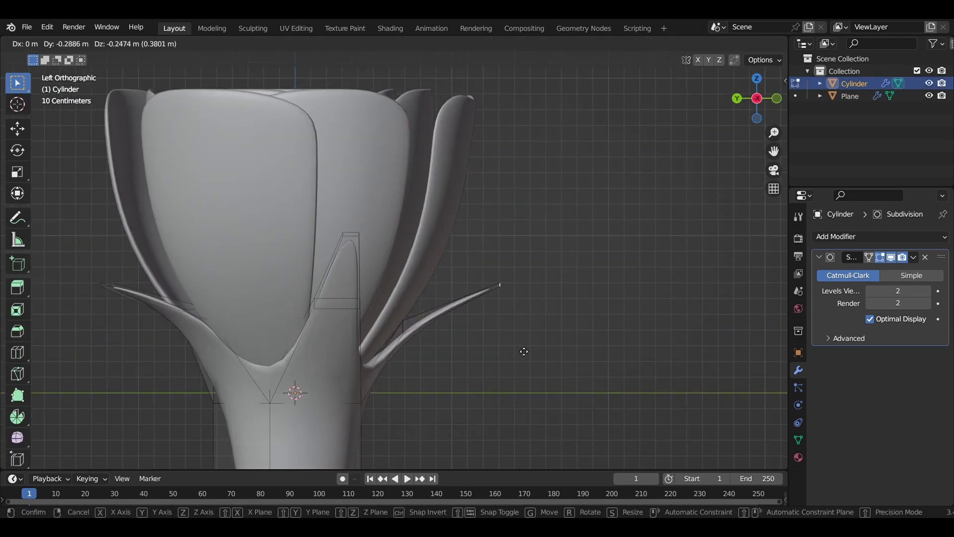
pyautogui.click(526, 351)
pyautogui.keyDown('shift'); pyautogui.click(407, 331); pyautogui.keyUp('shift')
pyautogui.press('3')
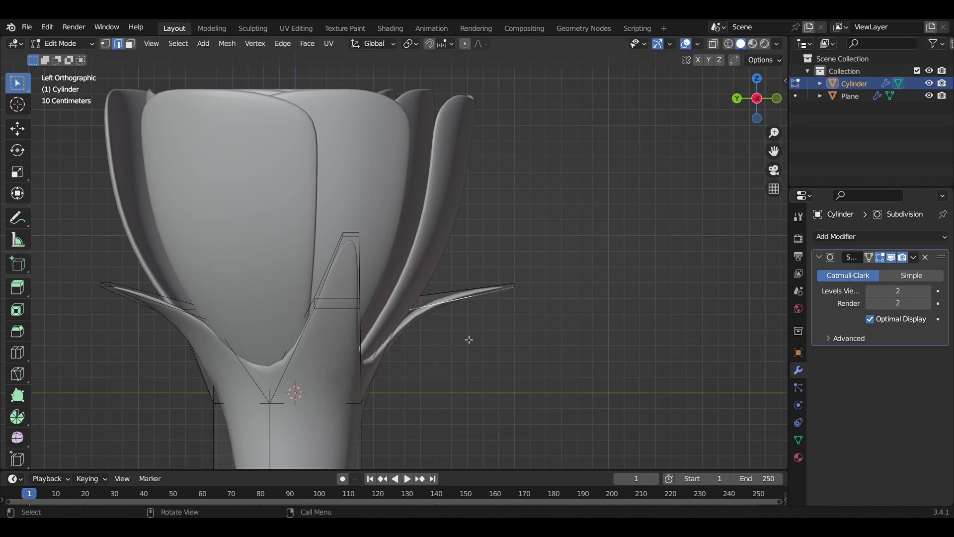
pyautogui.moveTo(471, 336)
pyautogui.mouseDown(button='middle')
pyautogui.moveTo(620, 298)
pyautogui.moveTo(660, 320)
pyautogui.mouseUp(button='middle')
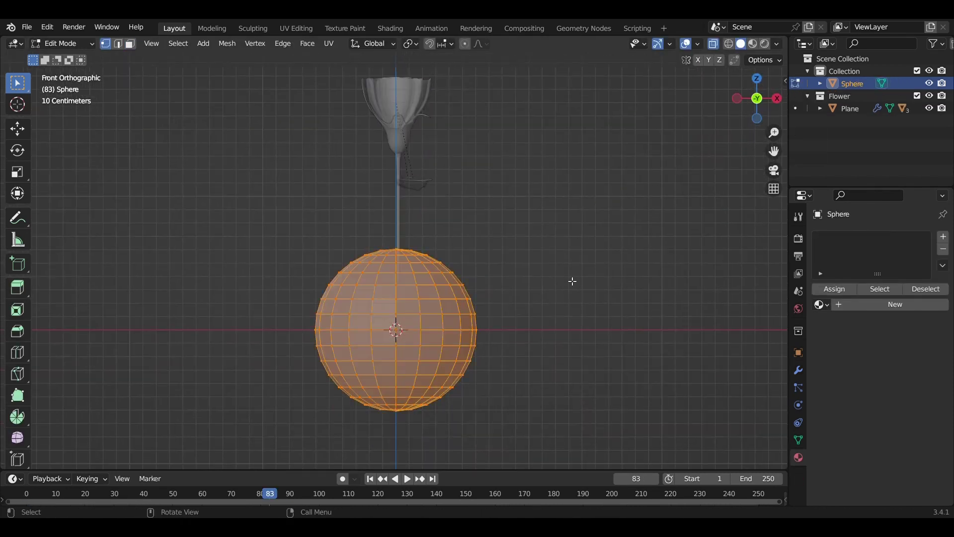
# Delete the bottom half of the sphere to leave a hemisphere.
pyautogui.press('x')
pyautogui.click(324, 362)
pyautogui.moveTo(125, 341); pyautogui.dragTo(344, 331, button='middle')
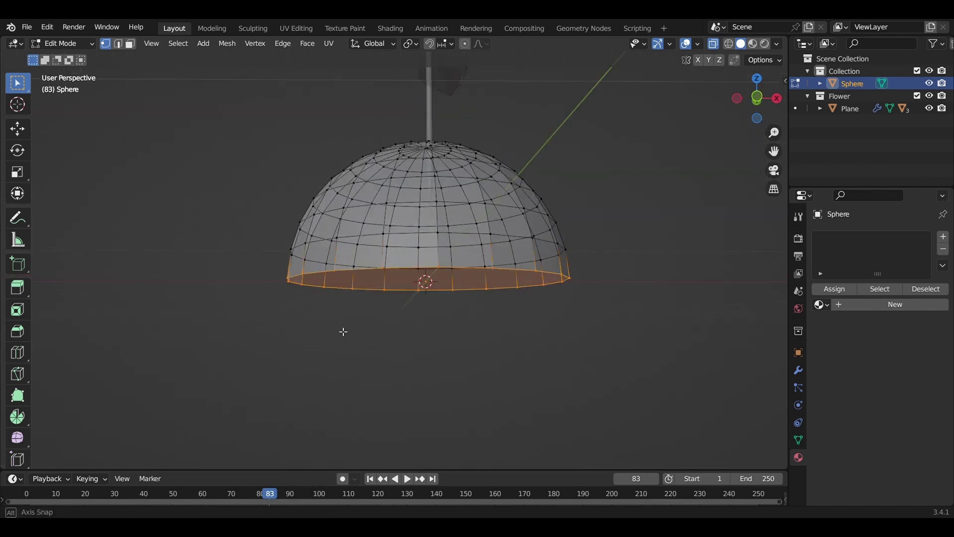
pyautogui.press('Tab')
# Give the hair 0.2 m length, 10000 strands and 0.1 Brownian force.
pyautogui.scroll(-1, 833, 440)
pyautogui.click(900, 372)
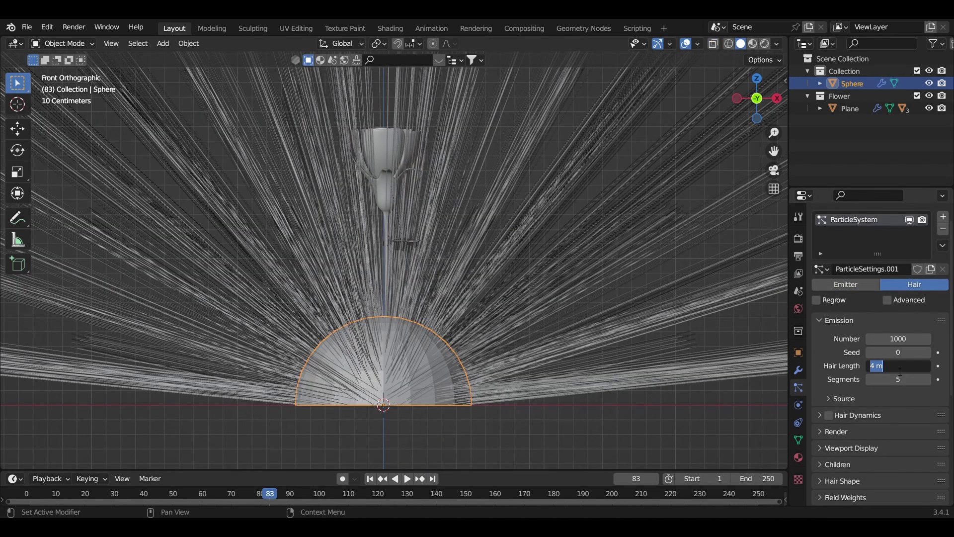
pyautogui.press('Return')
pyautogui.click(882, 342)
pyautogui.press('Return')
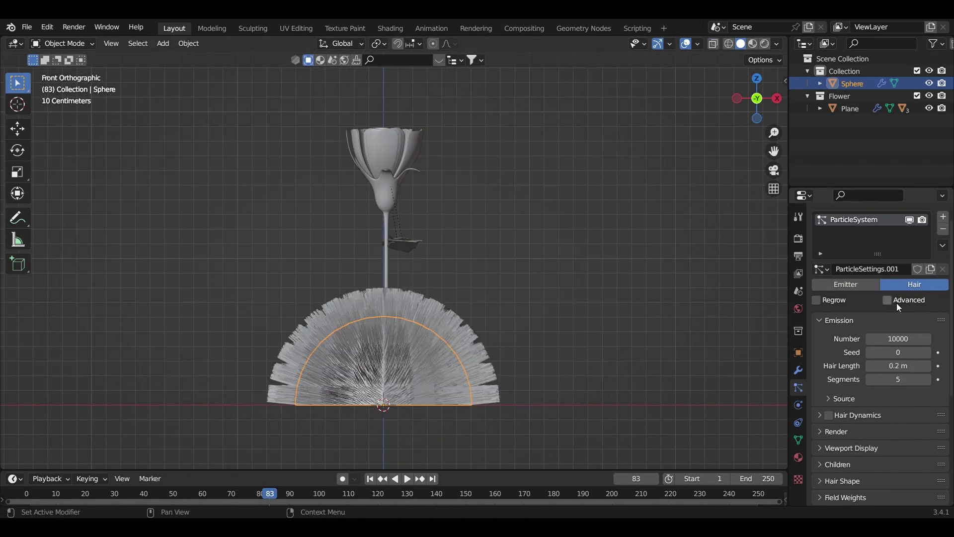
pyautogui.click(897, 303)
pyautogui.click(897, 386)
pyautogui.scroll(-4, 854, 401)
pyautogui.click(927, 470)
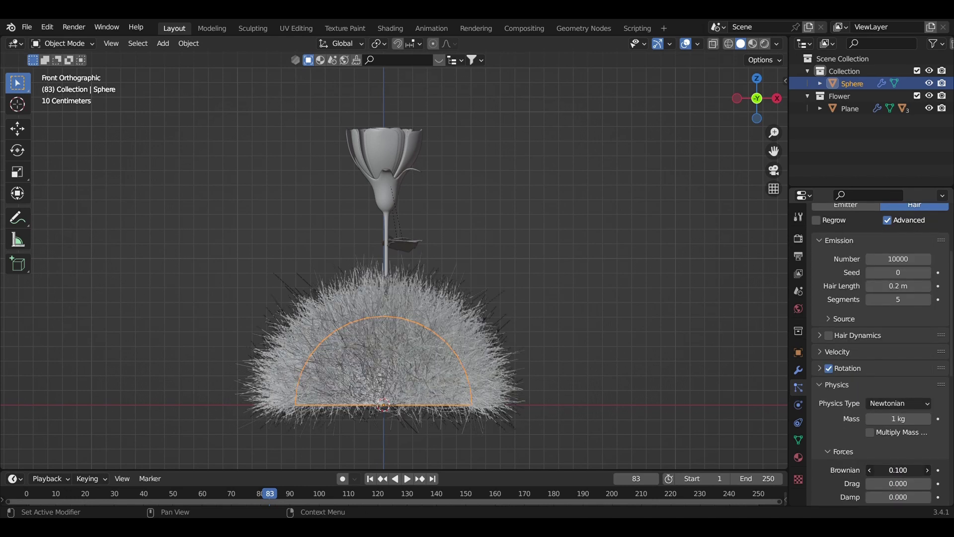
# Assign the dome's bottom band of vertices to a new vertex group.
pyautogui.moveTo(497, 298)
pyautogui.mouseDown(button='middle')
pyautogui.moveTo(565, 333)
pyautogui.moveTo(428, 379)
pyautogui.mouseUp(button='middle')
pyautogui.press('KP_Divide')
pyautogui.press('Tab')
pyautogui.press('KP_1')
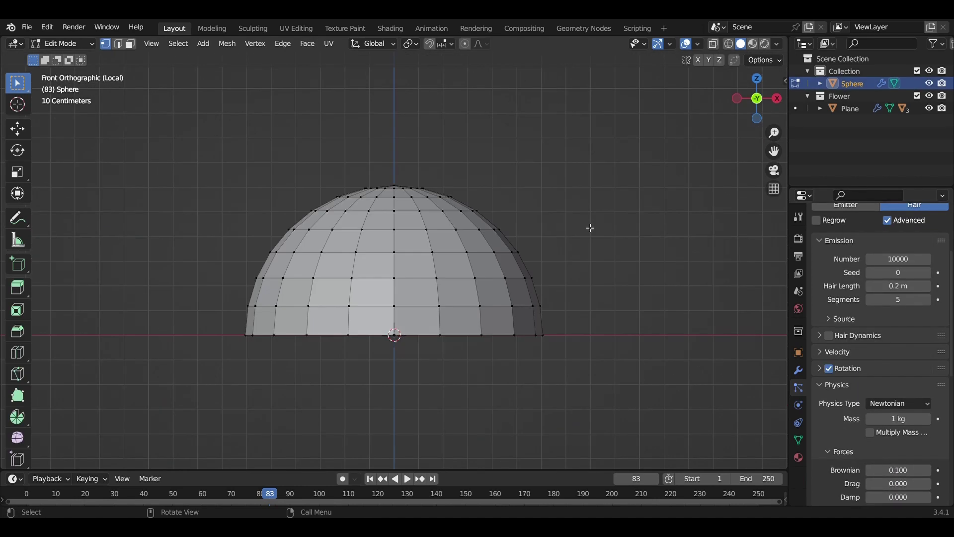
pyautogui.hotkey('alt', 'a')
pyautogui.moveTo(610, 119); pyautogui.dragTo(248, 298)
pyautogui.click(798, 439)
pyautogui.click(938, 217)
pyautogui.click(831, 294)
pyautogui.hotkey('ctrl', 'i')
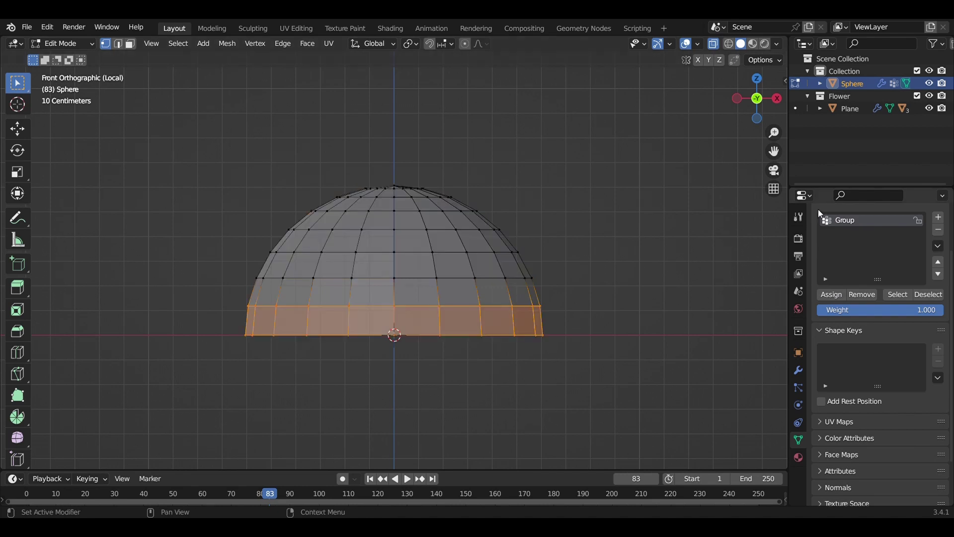
pyautogui.press('Tab')
# Use the new Group vertex group as the hair density map.
pyautogui.click(798, 388)
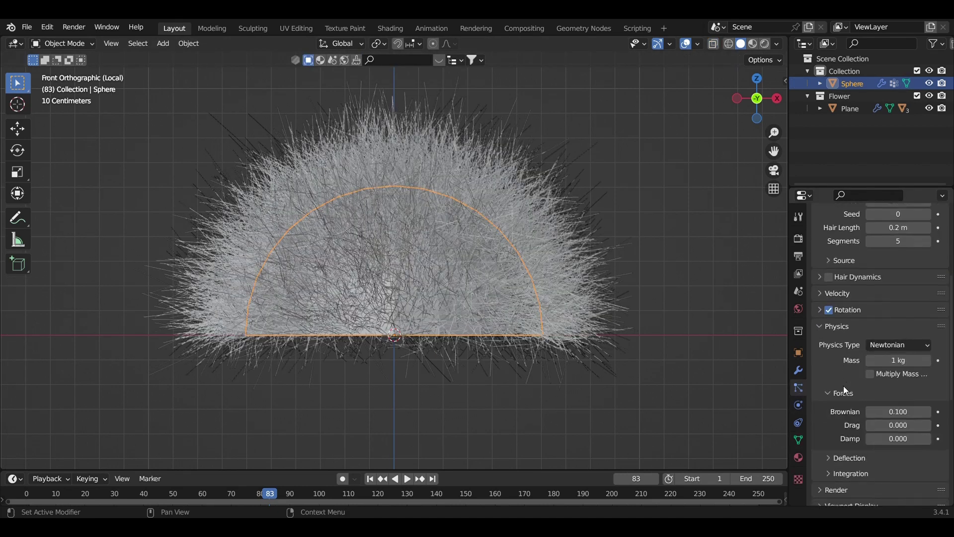
pyautogui.scroll(-8, 843, 386)
pyautogui.click(894, 366)
pyautogui.click(820, 385)
pyautogui.moveTo(671, 347); pyautogui.dragTo(631, 336, button='middle')
pyautogui.press('KP_Divide')
pyautogui.click(755, 104)
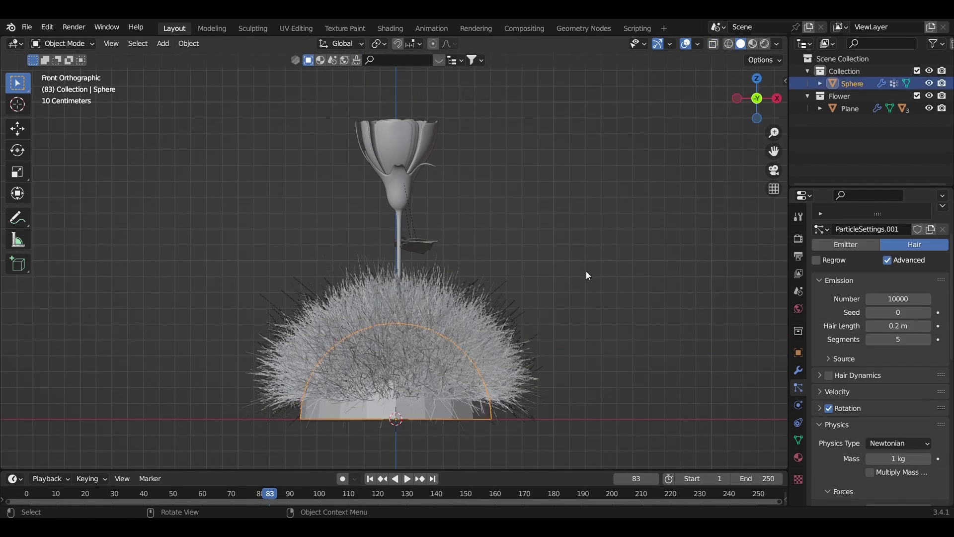
# Scale the dome down along Z and lower it into a low mound.
pyautogui.press('KP_Divide')
pyautogui.press('Tab')
pyautogui.press('a')
pyautogui.press('s')
pyautogui.press('z')
pyautogui.click(462, 260)
pyautogui.press('g')
pyautogui.press('z')
pyautogui.click(565, 250)
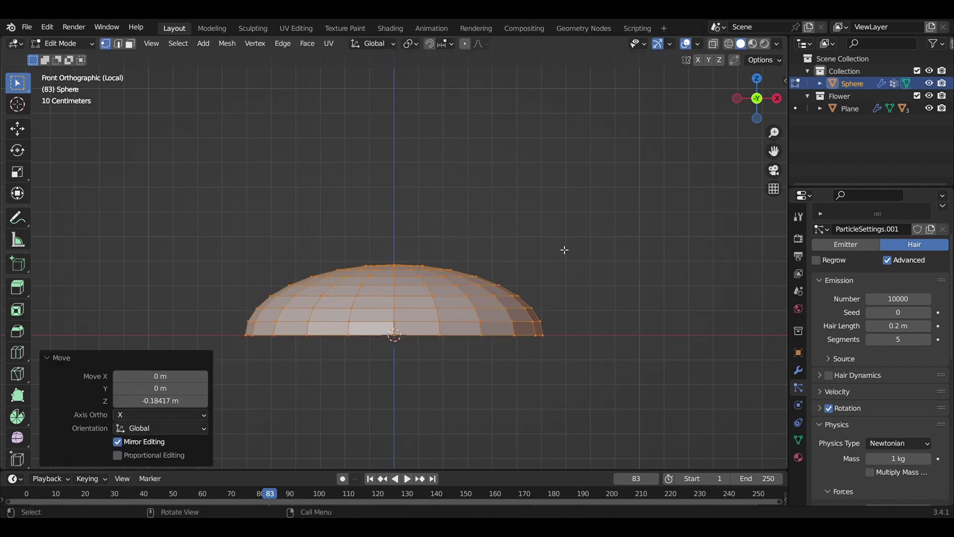
pyautogui.press('Tab')
pyautogui.press('KP_Divide')
pyautogui.moveTo(587, 227); pyautogui.dragTo(487, 248, button='middle')
# Hide the dome, duplicate the flower along X to the right, then hide the copy.
pyautogui.press('h')
pyautogui.click(392, 174)
pyautogui.press('KP_1')
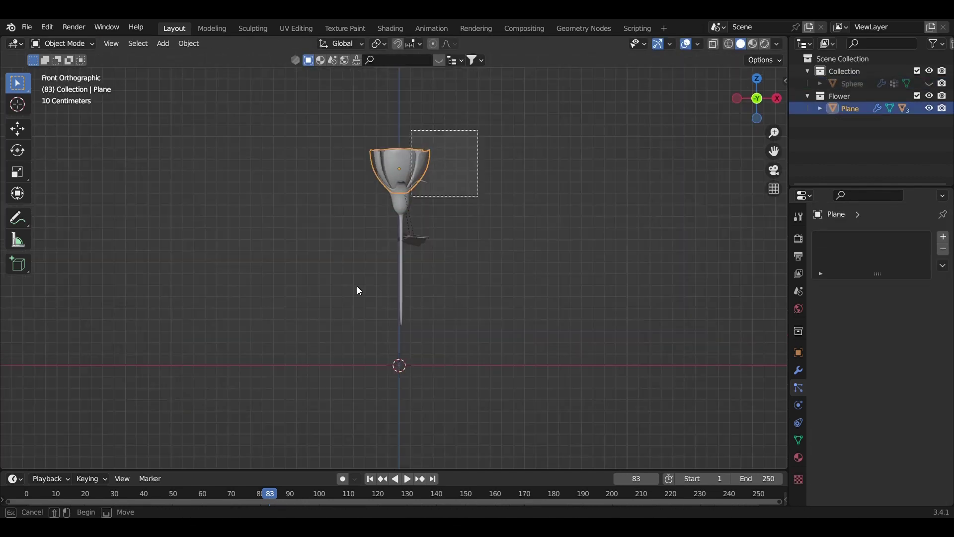
pyautogui.hotkey('shift', 'd')
pyautogui.press('x')
pyautogui.click(421, 368)
pyautogui.click(401, 313)
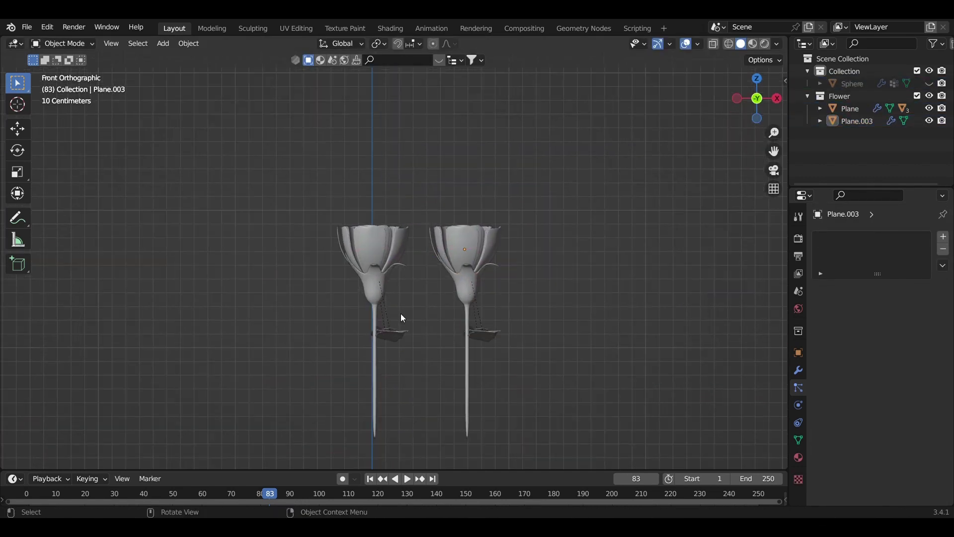
pyautogui.moveTo(528, 214); pyautogui.dragTo(431, 432)
pyautogui.press('h')
# Move a lower edge loop of the original stem vertically.
pyautogui.click(371, 365)
pyautogui.press('Tab')
pyautogui.press('KP_1')
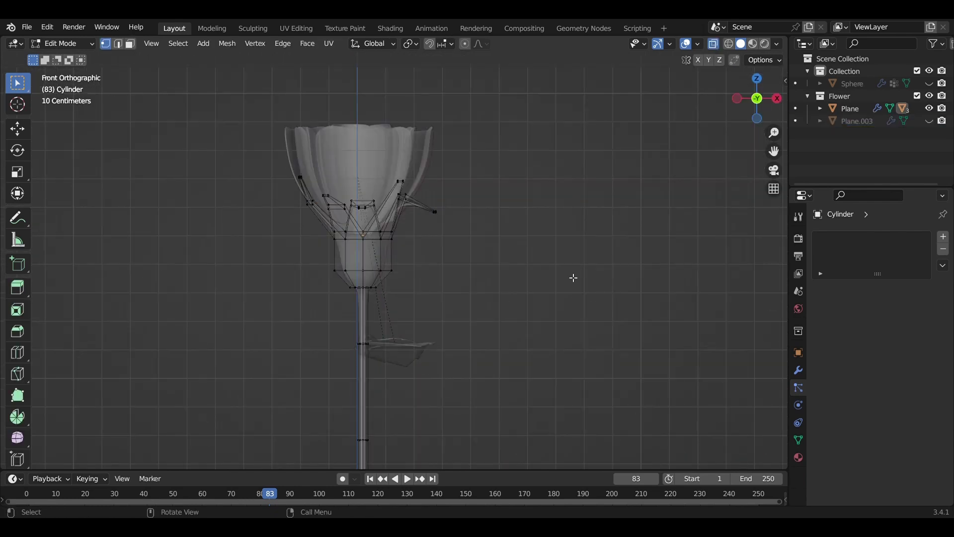
pyautogui.keyDown('shift'); pyautogui.scroll(-5, 432, 330); pyautogui.keyUp('shift')
pyautogui.keyDown('alt'); pyautogui.click(420, 374); pyautogui.keyUp('alt')
pyautogui.press('g')
pyautogui.press('z')
pyautogui.click(416, 246)
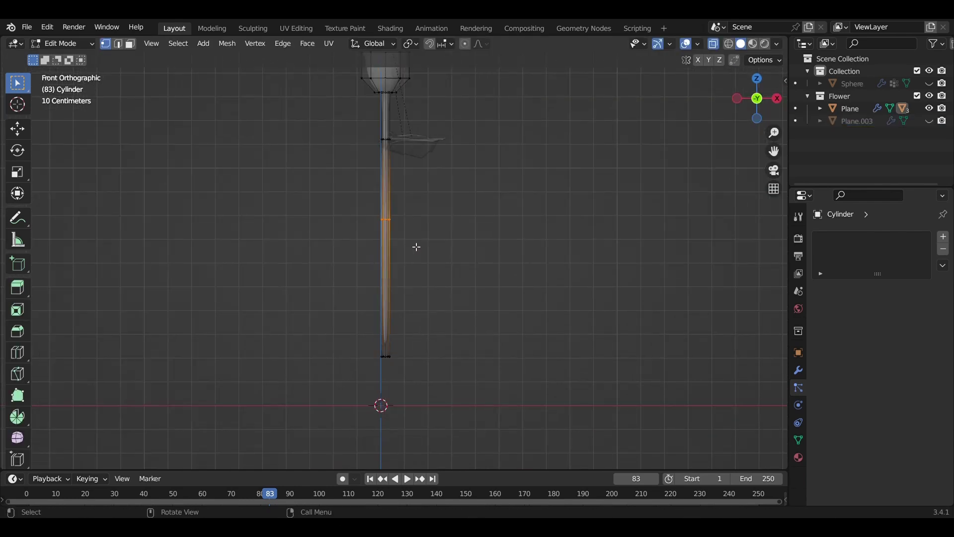
# Add a loop cut near the leaves and slide it along the stem.
pyautogui.moveTo(433, 258); pyautogui.dragTo(575, 240, button='middle')
pyautogui.press('ctrl+KP_3')
pyautogui.keyDown('alt'); pyautogui.click(363, 165); pyautogui.keyUp('alt')
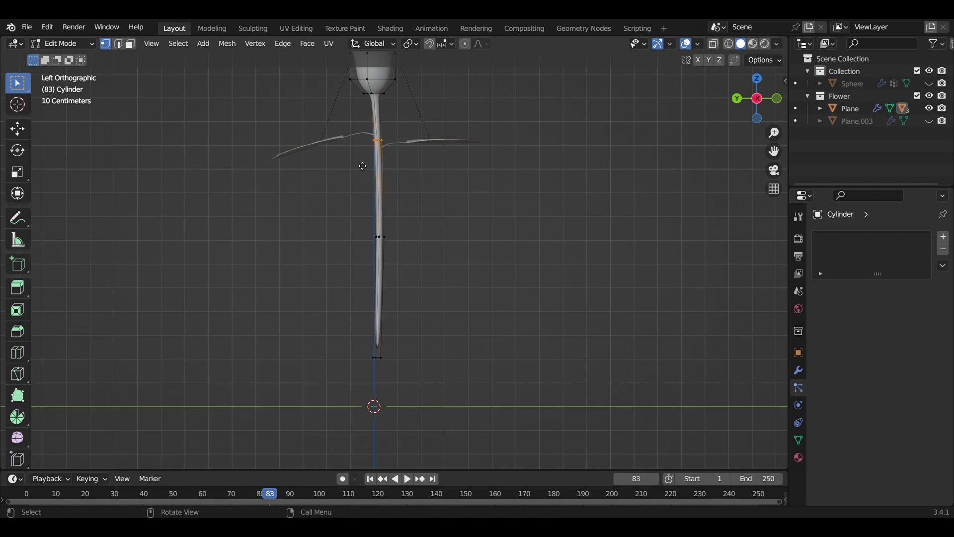
pyautogui.hotkey('ctrl', 'r')
pyautogui.click(403, 216)
pyautogui.rightClick(405, 216)
pyautogui.click(404, 221)
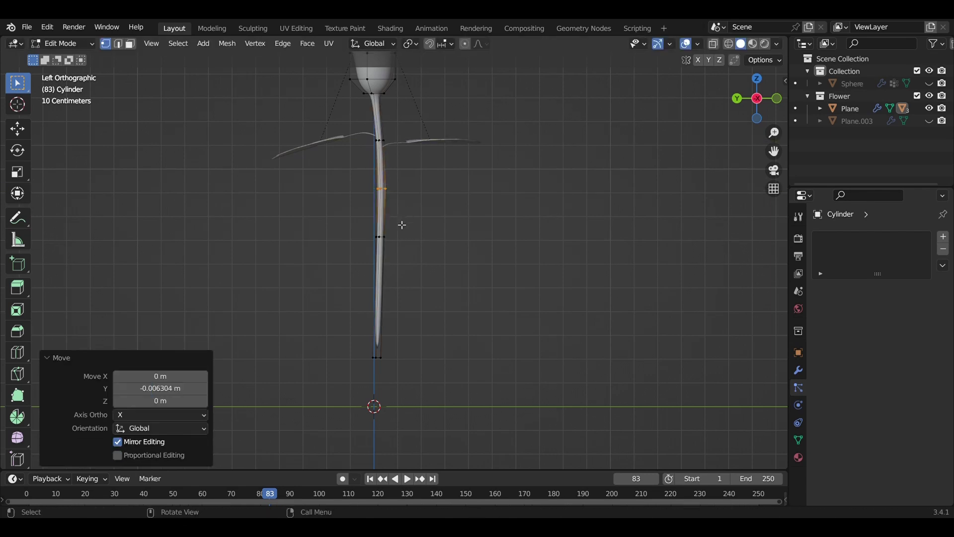
pyautogui.press('g')
pyautogui.press('g')
pyautogui.click(435, 251)
pyautogui.press('Tab')
# Rotate and move a leaf while viewing from above in X-ray.
pyautogui.moveTo(434, 252); pyautogui.dragTo(405, 282, button='middle')
pyautogui.press('KP_7')
pyautogui.press('r')
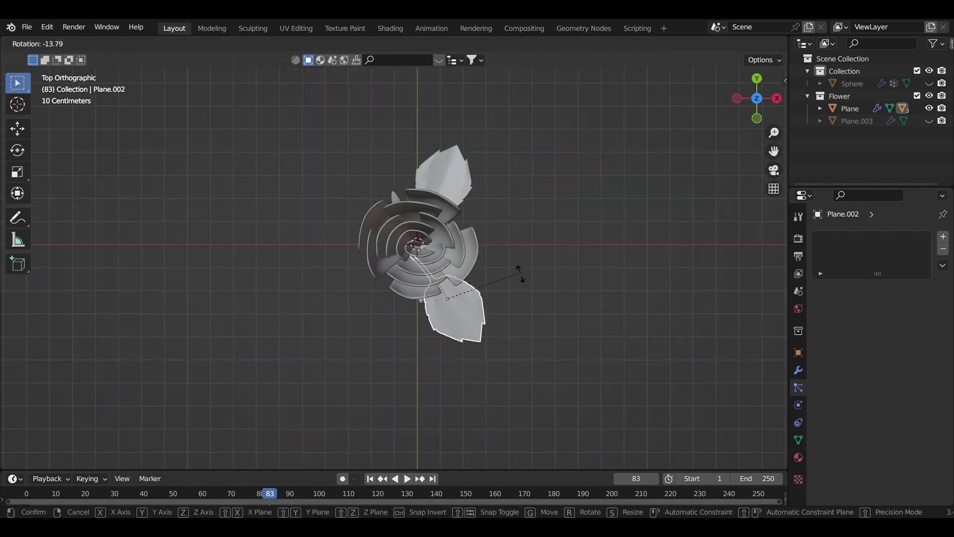
pyautogui.click(479, 309)
pyautogui.hotkey('alt', 'z')
pyautogui.press('g')
pyautogui.press('KP_7')
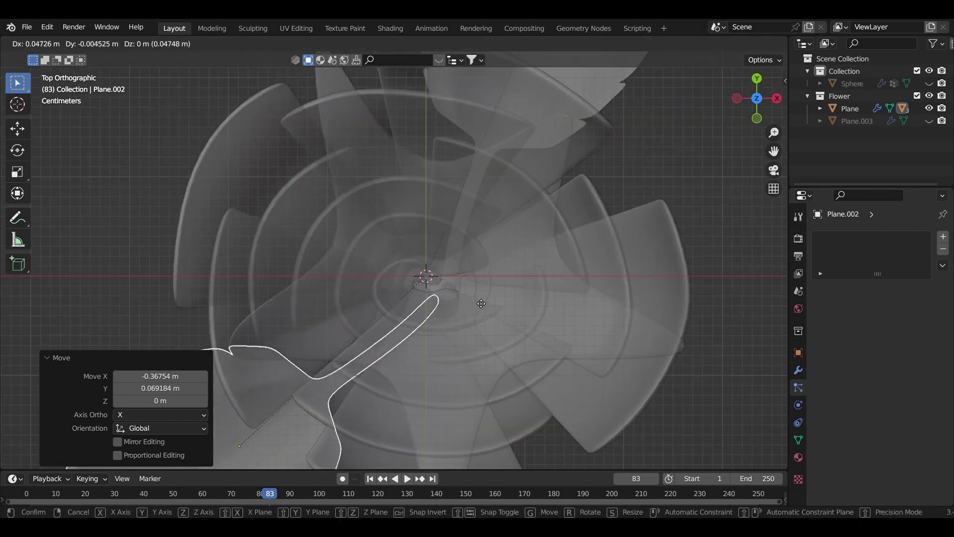
pyautogui.hotkey('alt', 'z')
# Unhide the hairy dome and the second flower.
pyautogui.moveTo(455, 284)
pyautogui.mouseDown(button='middle')
pyautogui.moveTo(509, 269)
pyautogui.moveTo(407, 298)
pyautogui.mouseUp(button='middle')
pyautogui.scroll(-5, 497, 300)
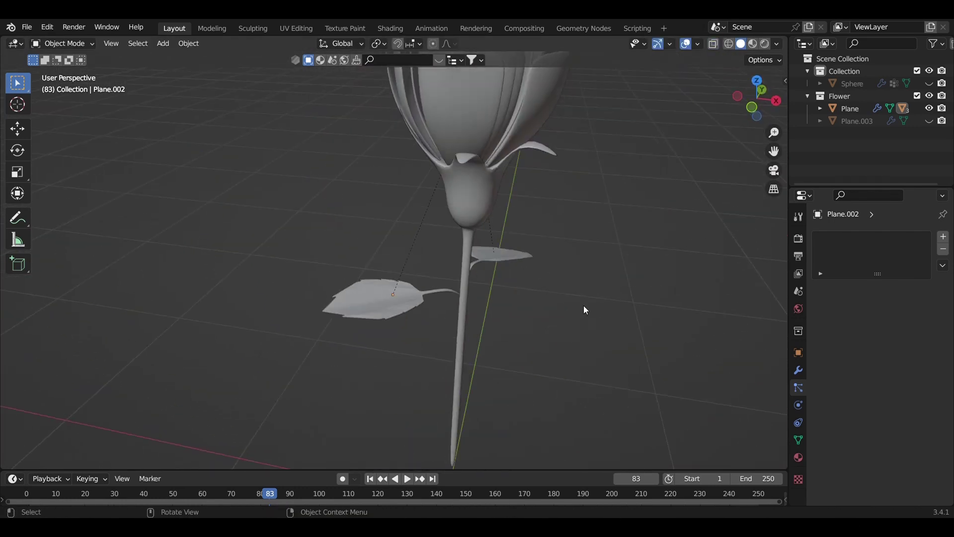
pyautogui.press('KP_1')
pyautogui.scroll(2, 698, 139)
pyautogui.scroll(-2, 550, 328)
pyautogui.hotkey('alt', 'h')
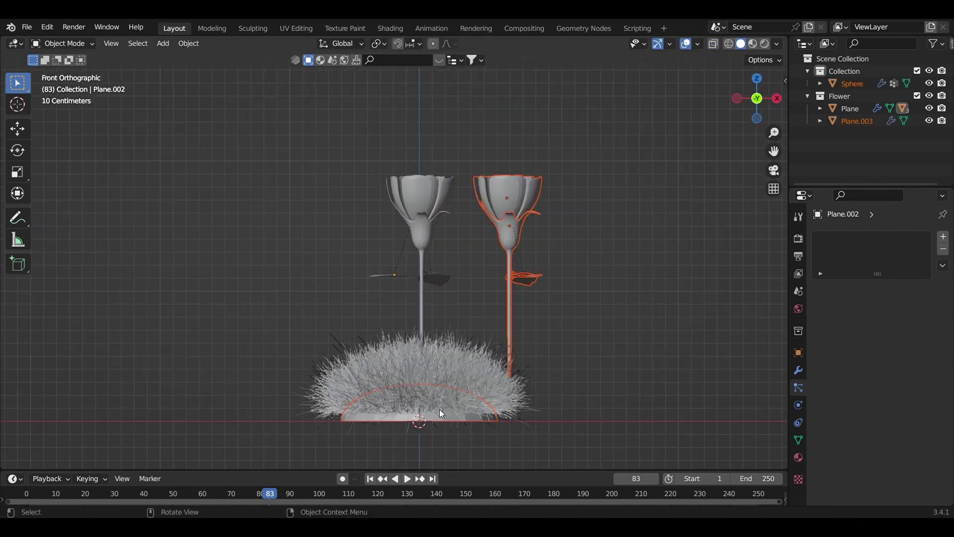
# Hide the dome and try moving a leaf vertically, cancelling the move.
pyautogui.click(431, 405)
pyautogui.press('h')
pyautogui.moveTo(535, 396)
pyautogui.mouseDown(button='middle')
pyautogui.moveTo(480, 356)
pyautogui.moveTo(466, 357)
pyautogui.mouseUp(button='middle')
pyautogui.click(501, 281)
pyautogui.moveTo(470, 308)
pyautogui.mouseDown(button='middle')
pyautogui.moveTo(617, 247)
pyautogui.moveTo(567, 272)
pyautogui.mouseUp(button='middle')
pyautogui.press('g')
pyautogui.press('z')
pyautogui.press('Escape')
pyautogui.scroll(-3, 568, 273)
# Unhide the dome and move the left flower further left.
pyautogui.click(577, 318)
pyautogui.click(754, 107)
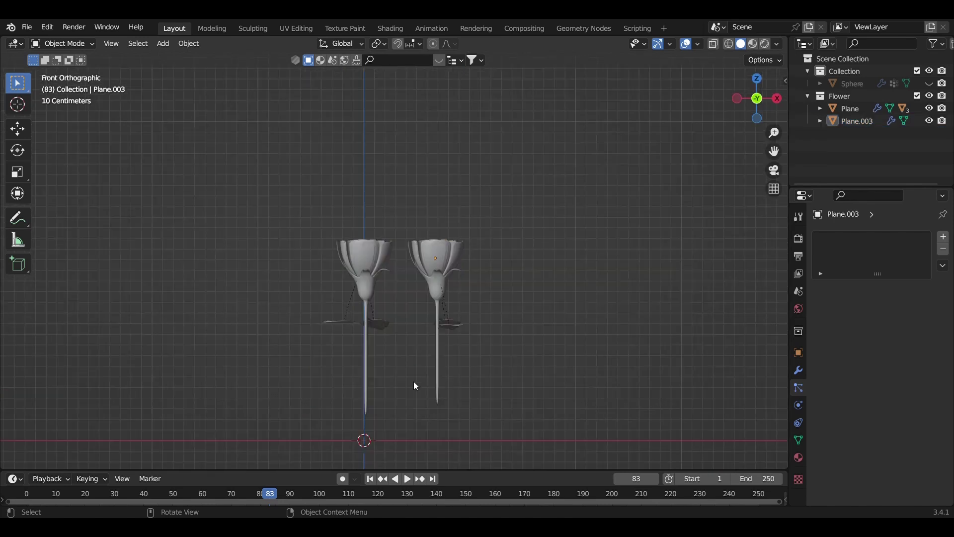
pyautogui.hotkey('alt', 'h')
pyautogui.click(367, 344)
pyautogui.press('g')
pyautogui.click(331, 339)
# Place the right flower above the mound and check it from side and top.
pyautogui.click(435, 258)
pyautogui.press('g')
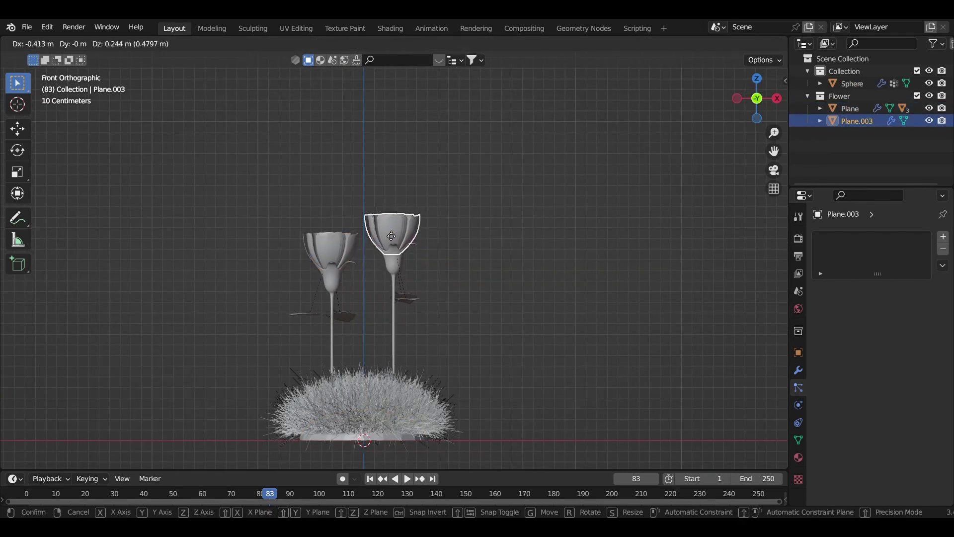
pyautogui.click(388, 269)
pyautogui.click(736, 100)
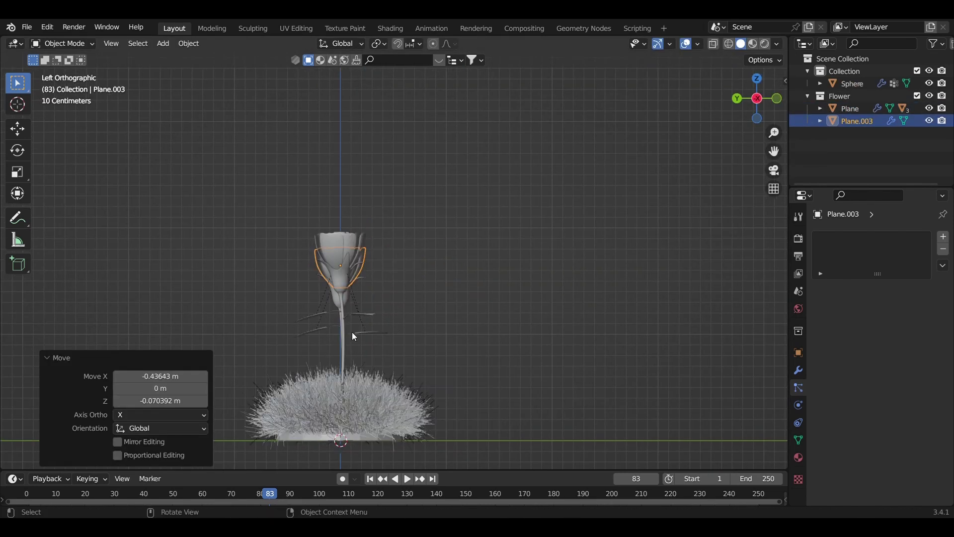
pyautogui.press('KP_7')
# Turn the right flower 190° around the Z axis.
pyautogui.click(313, 209)
pyautogui.press('ctrl+KP_3')
pyautogui.click(373, 271)
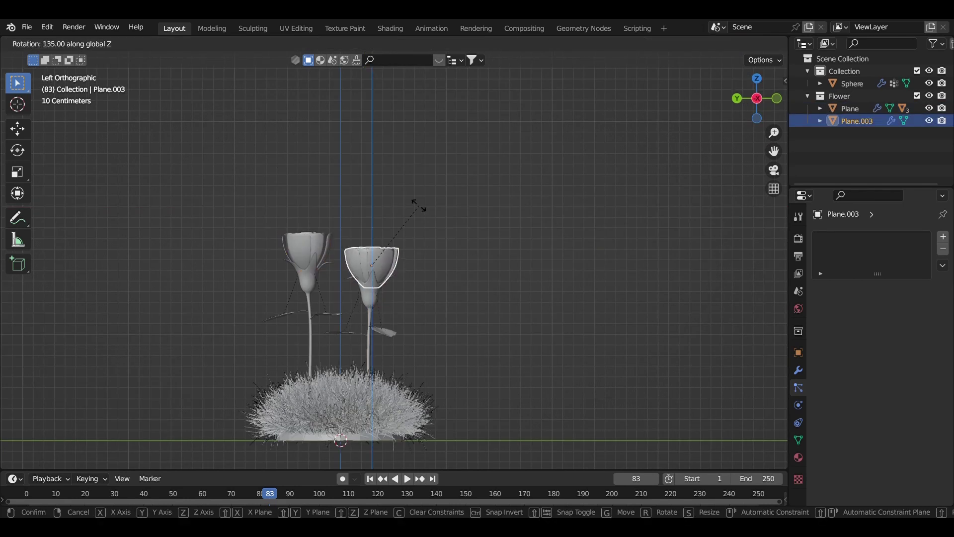
pyautogui.click(361, 270)
pyautogui.moveTo(361, 270); pyautogui.dragTo(407, 272, button='middle')
pyautogui.press('ctrl+KP_3')
# Offset the right flower along Y and reposition the left flower so they stand apart.
pyautogui.press('g')
pyautogui.press('y')
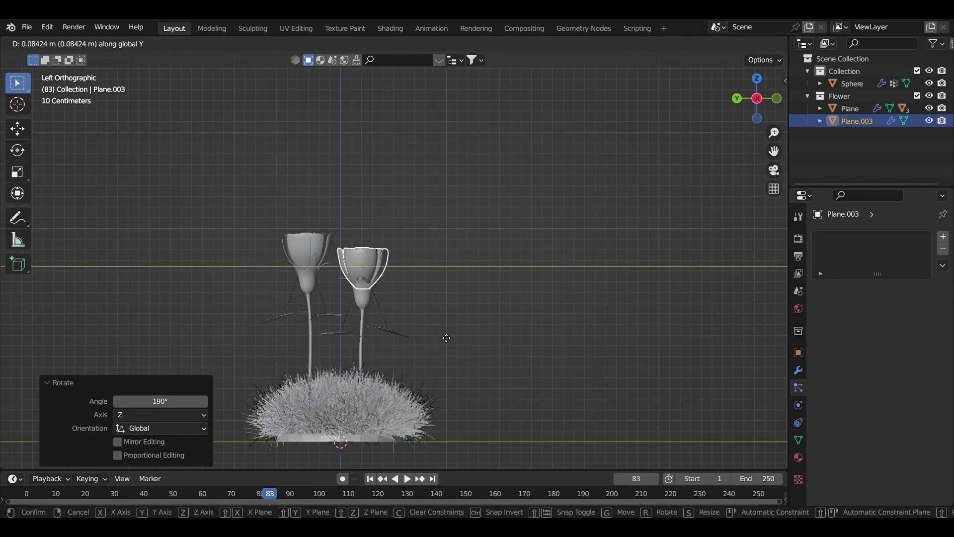
pyautogui.click(446, 337)
pyautogui.click(298, 263)
pyautogui.press('g')
pyautogui.click(424, 346)
pyautogui.press('ctrl+KP_3')
pyautogui.scroll(2, 499, 287)
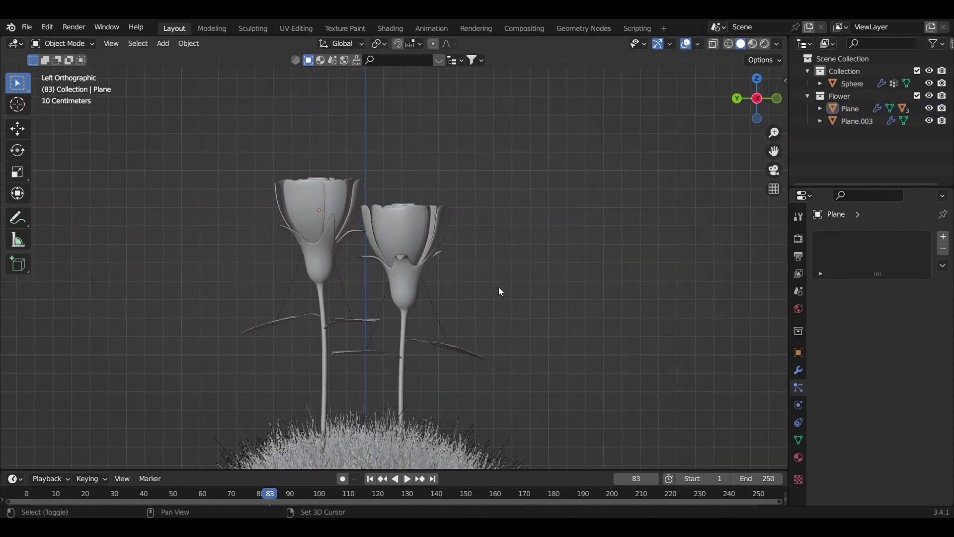
pyautogui.scroll(1, 499, 288)
pyautogui.click(368, 335)
# Tilt a leaf on the left stem by 18.2°.
pyautogui.click(737, 98)
pyautogui.press('r')
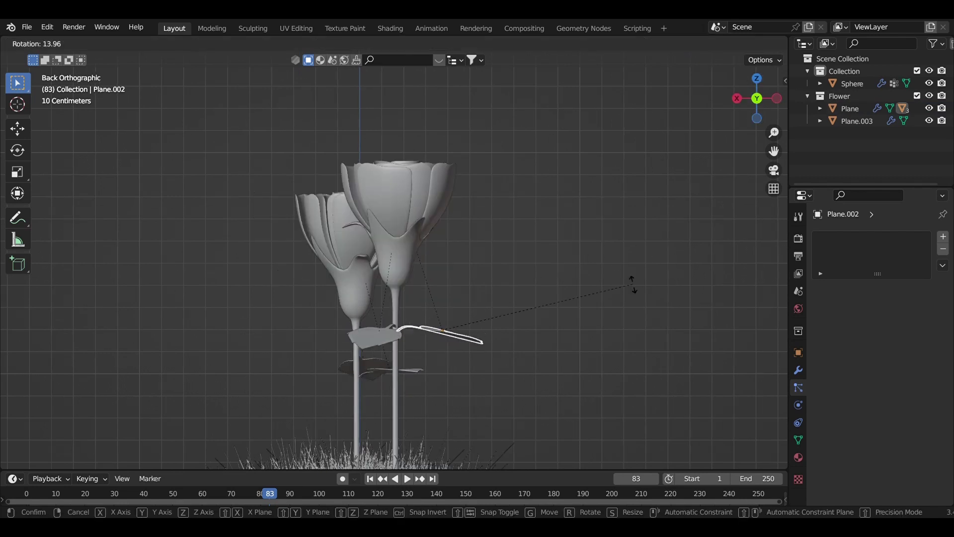
pyautogui.press('ctrl+KP_3')
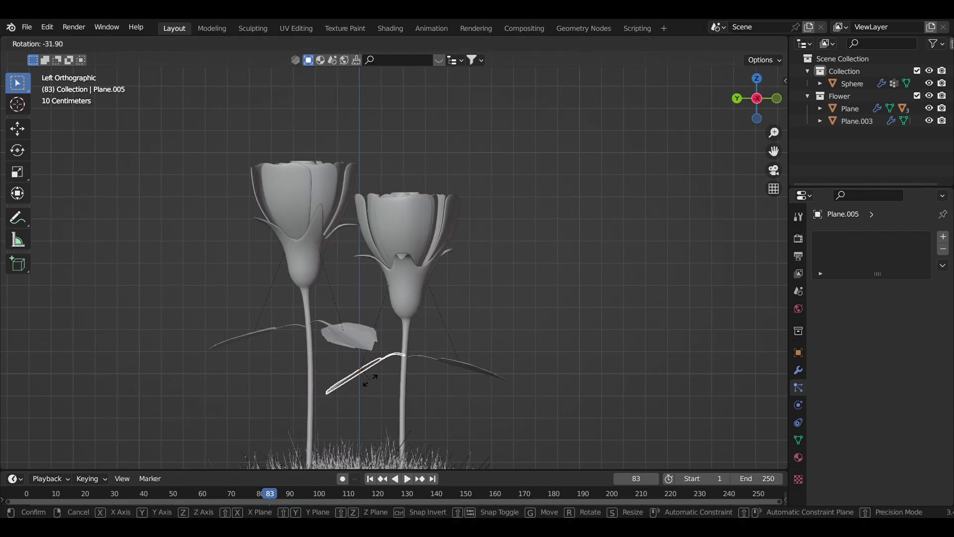
pyautogui.click(505, 368)
pyautogui.moveTo(505, 369); pyautogui.dragTo(431, 385, button='middle')
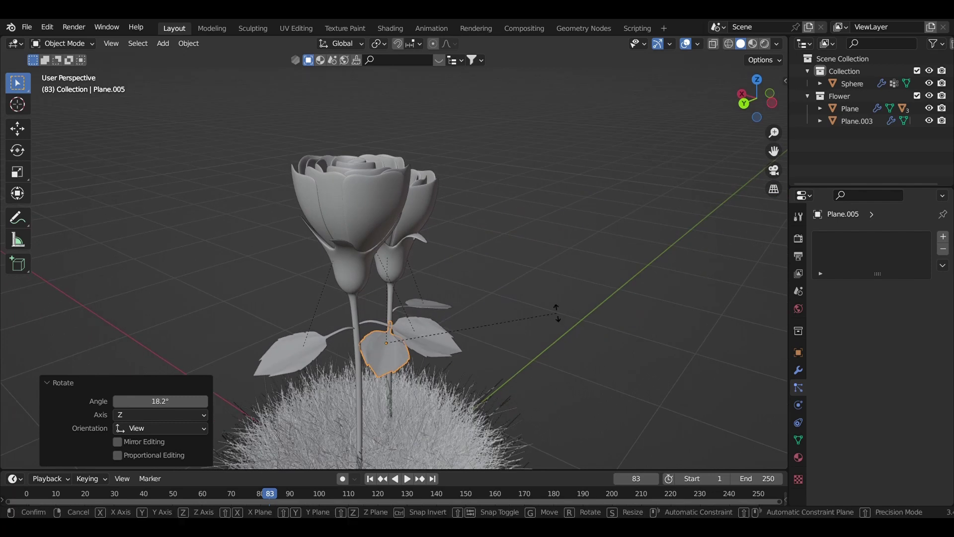
pyautogui.click(591, 250)
# Rotate another leaf around the Z axis.
pyautogui.moveTo(591, 251); pyautogui.dragTo(518, 301, button='middle')
pyautogui.press('r')
pyautogui.press('z')
pyautogui.click(545, 301)
pyautogui.press('ctrl+KP_3')
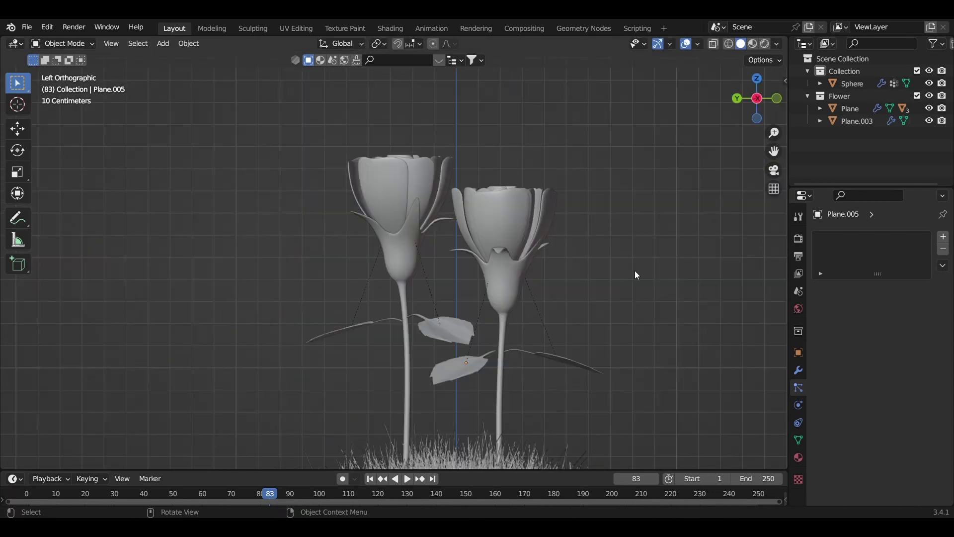
# Rotate one more leaf, cancelling a further rotation attempt.
pyautogui.scroll(-2, 566, 367)
pyautogui.moveTo(565, 367); pyautogui.dragTo(606, 237, button='middle')
pyautogui.press('ctrl+KP_3')
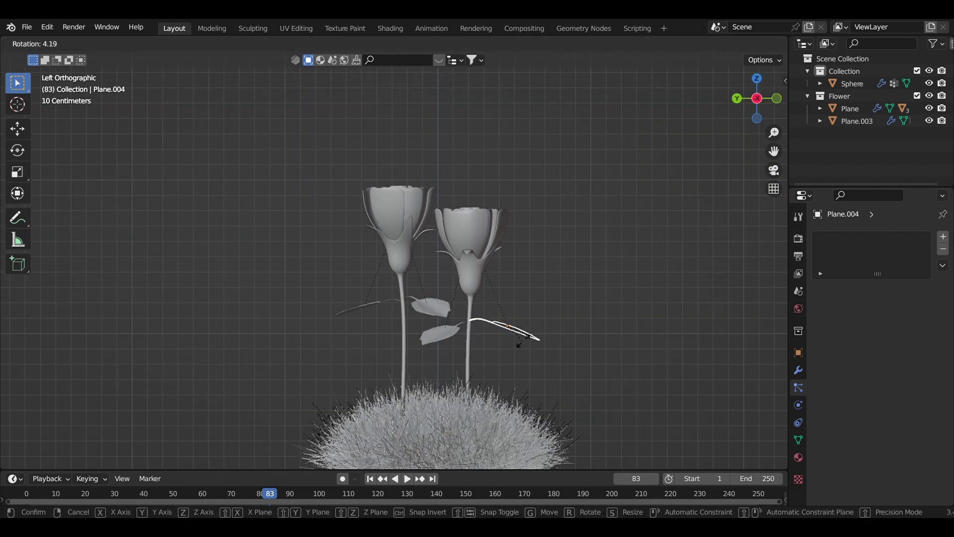
pyautogui.click(519, 344)
pyautogui.rightClick(544, 327)
pyautogui.moveTo(544, 328); pyautogui.dragTo(372, 312, button='middle')
pyautogui.press('ctrl+KP_3')
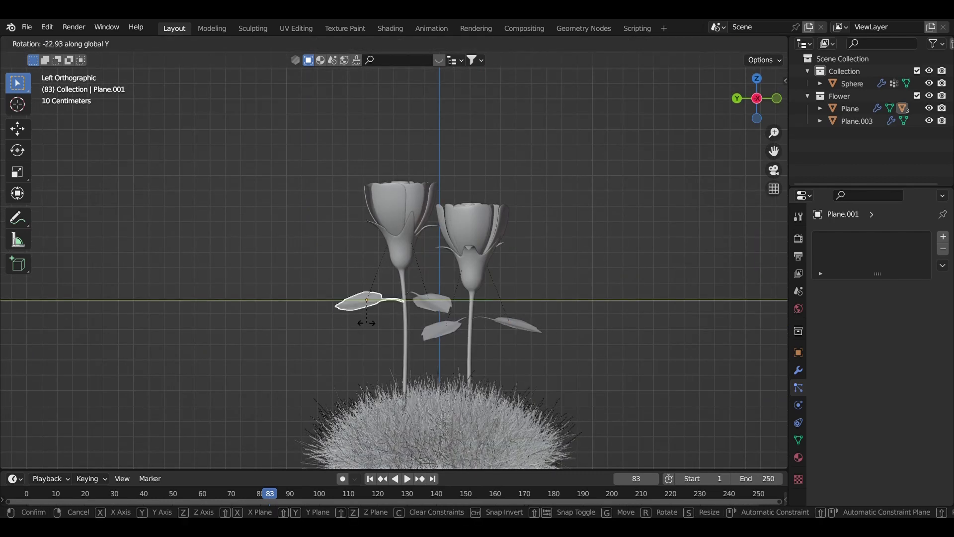
pyautogui.scroll(-3, 516, 230)
# Tilt the left rose head sideways and shift it horizontally in the side view.
pyautogui.moveTo(515, 230); pyautogui.dragTo(618, 85, button='middle')
pyautogui.click(383, 298)
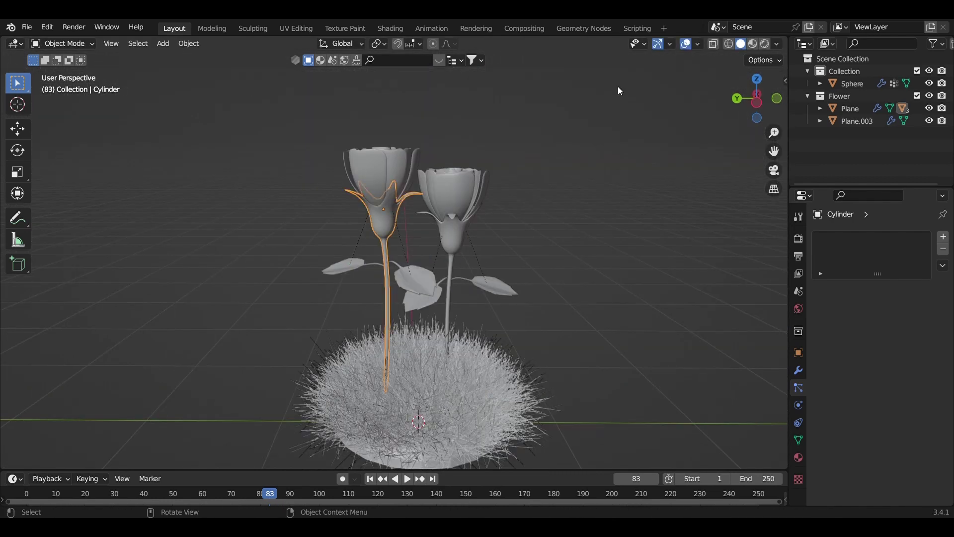
pyautogui.click(383, 181)
pyautogui.press('ctrl+KP_3')
pyautogui.press('r')
pyautogui.press('y')
pyautogui.click(485, 309)
pyautogui.press('g')
pyautogui.press('x')
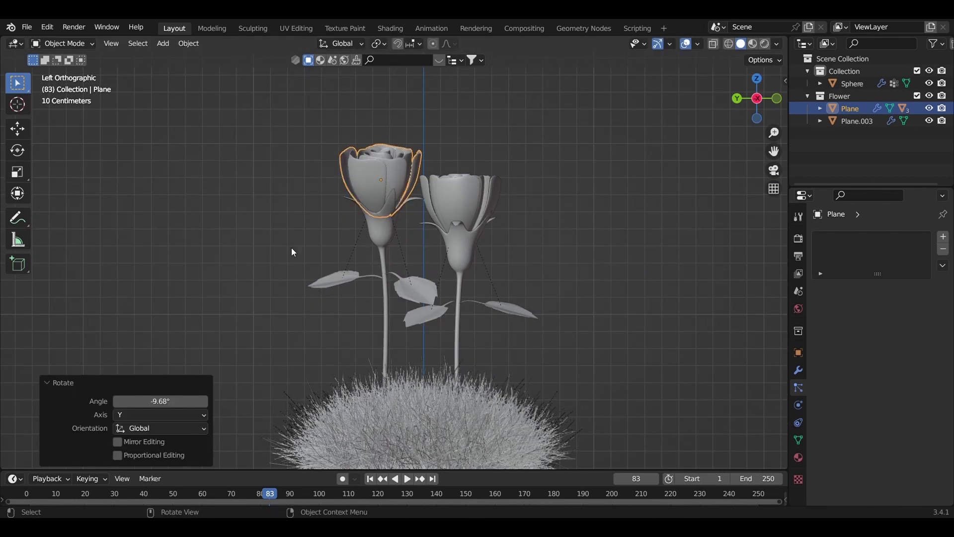
# Rotate and reposition the rose head again so the two heads sit side by side.
pyautogui.moveTo(293, 252); pyautogui.dragTo(430, 289, button='middle')
pyautogui.click(430, 290)
pyautogui.press('ctrl+KP_3')
pyautogui.press('r')
pyautogui.press('y')
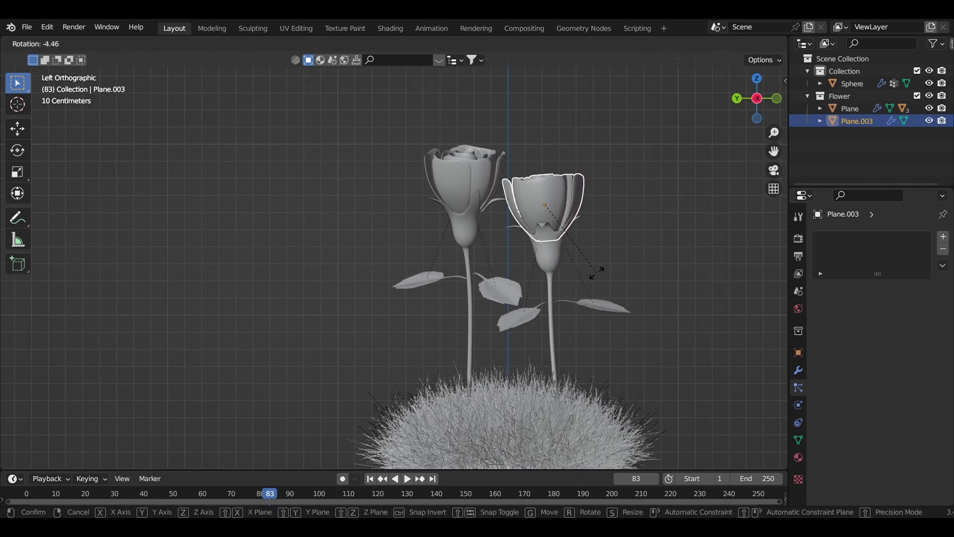
pyautogui.click(594, 276)
pyautogui.press('g')
pyautogui.press('x')
# Select the right rose head, abandon a trial rotation, and switch to an orthographic view.
pyautogui.moveTo(596, 277)
pyautogui.mouseDown(button='middle')
pyautogui.moveTo(520, 258)
pyautogui.moveTo(509, 216)
pyautogui.mouseUp(button='middle')
pyautogui.click(517, 253)
pyautogui.press('ctrl+KP_3')
pyautogui.press('Escape')
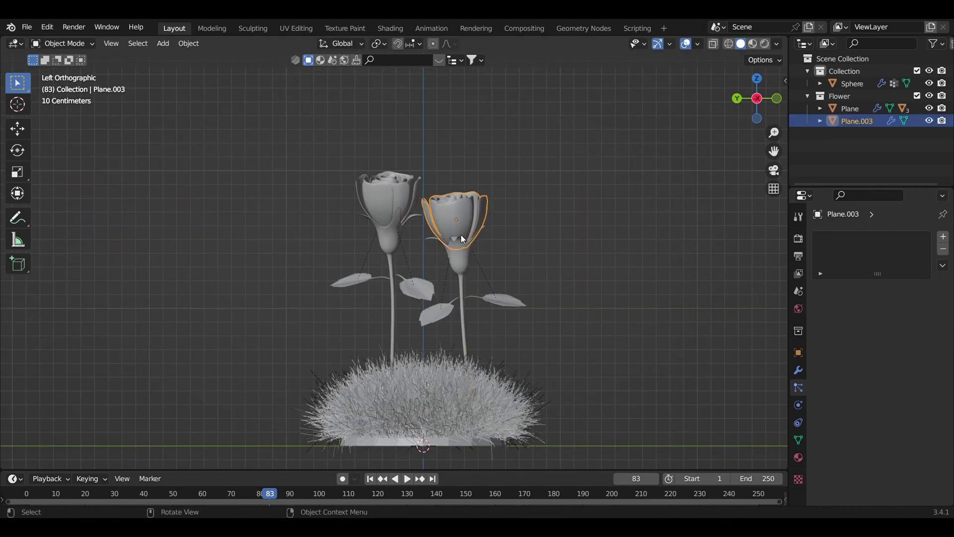
pyautogui.scroll(3, 460, 234)
pyautogui.moveTo(406, 249); pyautogui.dragTo(485, 249, button='middle')
pyautogui.press('KP_5')
pyautogui.click(748, 105)
pyautogui.scroll(-3, 410, 342)
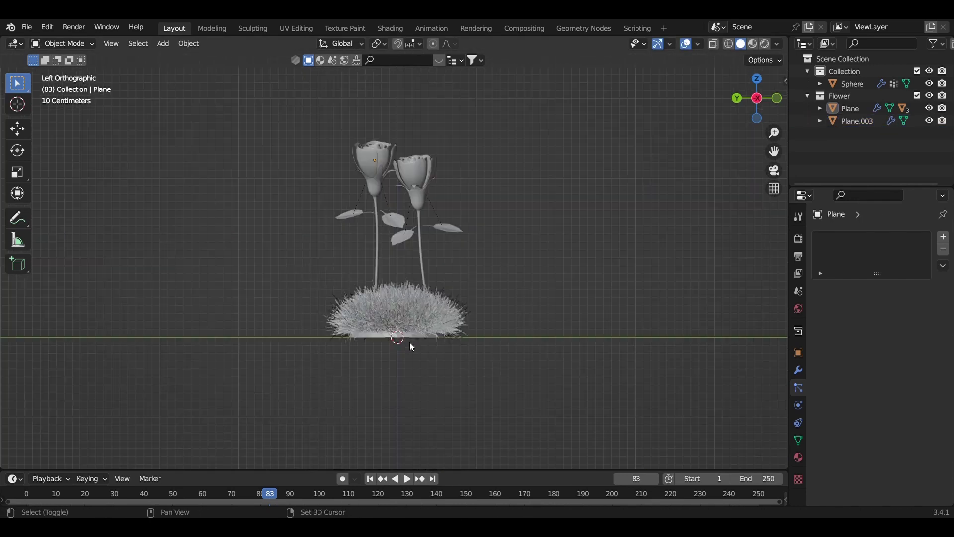
pyautogui.hotkey('shift', 'a')
# Add a cylinder enclosing the roses, raise it 0.846 m, and enter Edit Mode.
pyautogui.click(497, 329)
pyautogui.press('g')
pyautogui.press('z')
pyautogui.click(522, 284)
pyautogui.scroll(3, 555, 328)
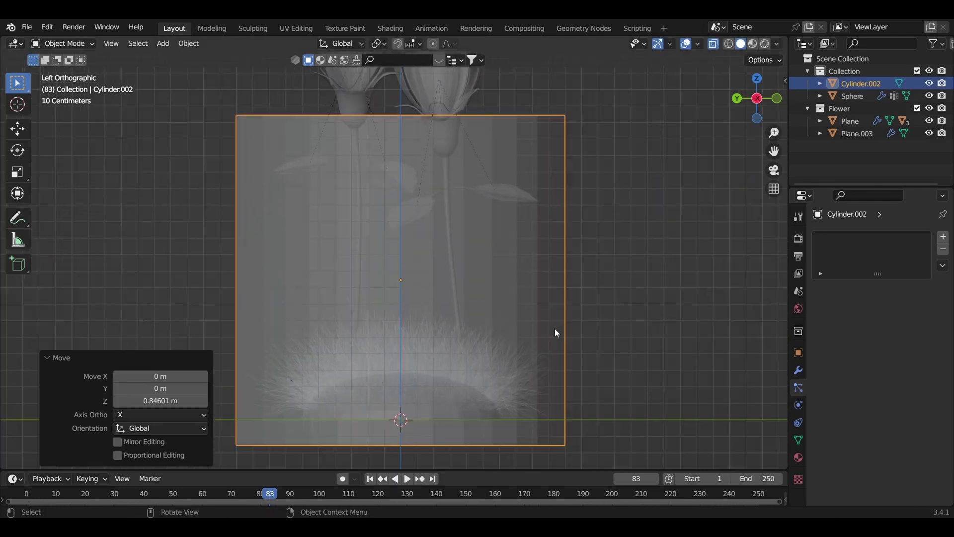
pyautogui.press('Tab')
pyautogui.click(588, 398)
pyautogui.scroll(-3, 552, 189)
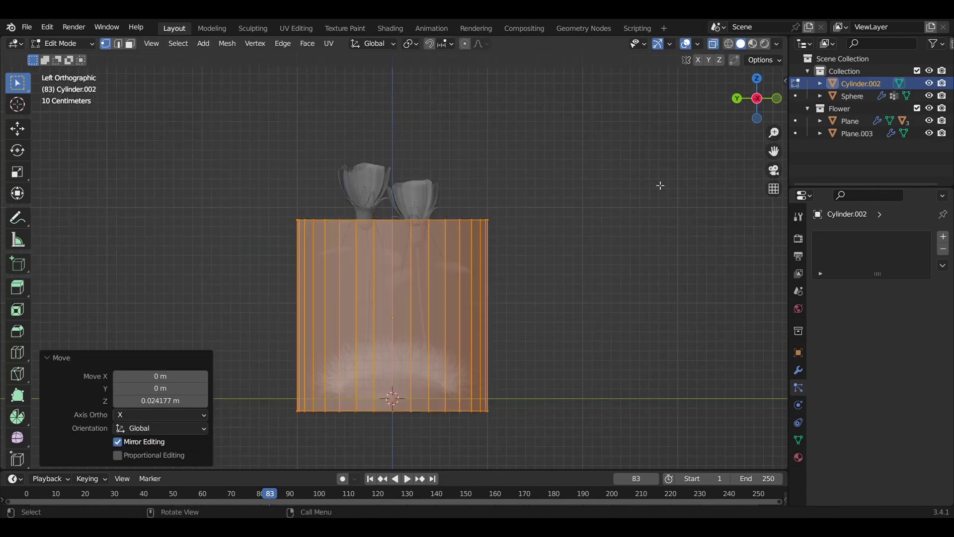
# Raise the cylinder's top ring of vertices above the rose heads.
pyautogui.press('Escape')
pyautogui.click(518, 273)
pyautogui.moveTo(568, 154); pyautogui.dragTo(260, 247)
pyautogui.press('g')
pyautogui.press('z')
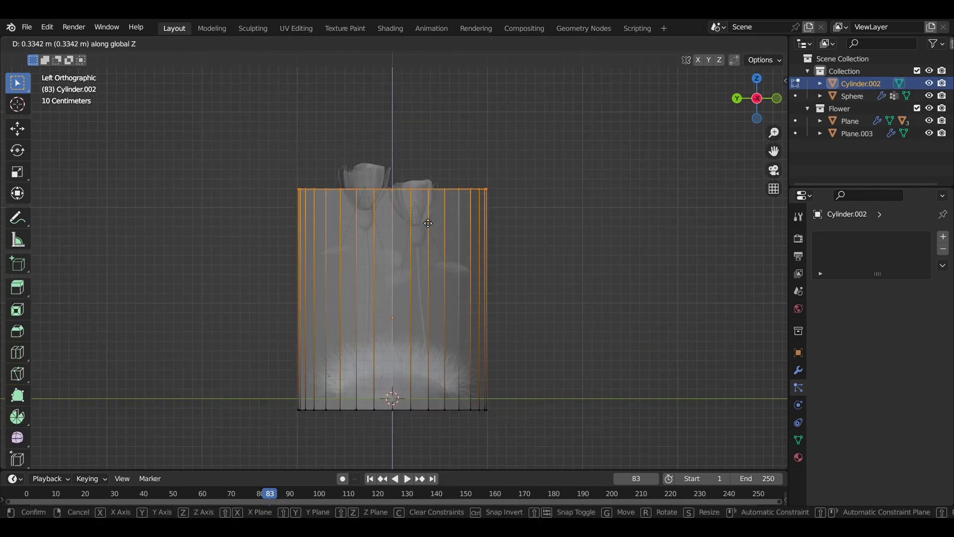
pyautogui.click(426, 174)
pyautogui.keyDown('shift'); pyautogui.moveTo(426, 174); pyautogui.dragTo(423, 266, button='middle'); pyautogui.keyUp('shift')
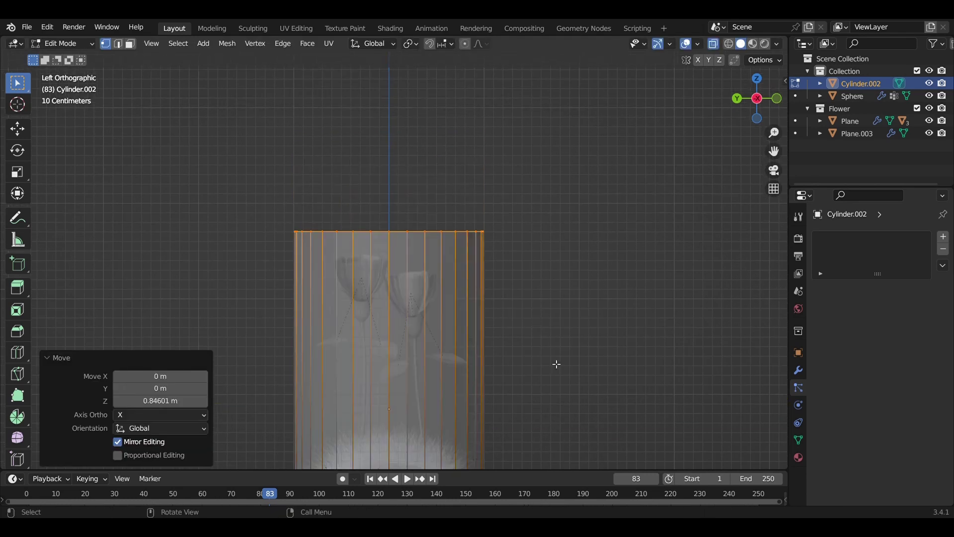
# Extrude and scale the top ring into a sloped shoulder, narrow neck and flared lip.
pyautogui.press('e')
pyautogui.click(562, 321)
pyautogui.press('s')
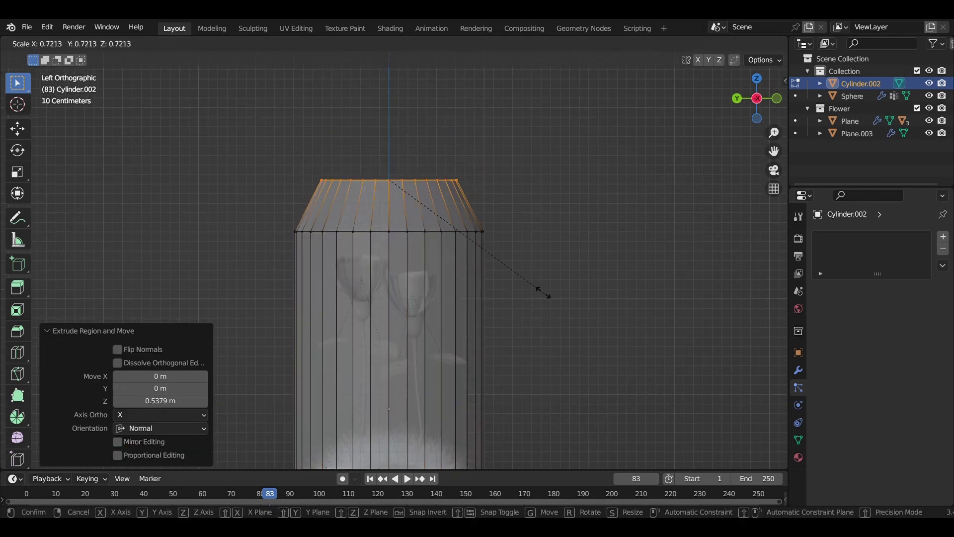
pyautogui.click(492, 266)
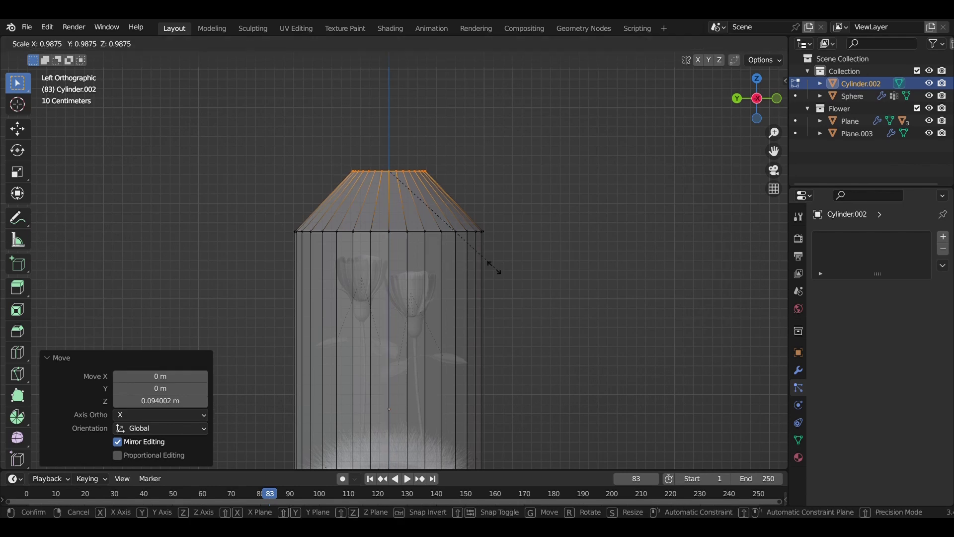
pyautogui.press('e')
pyautogui.click(477, 237)
pyautogui.press('s')
pyautogui.click(514, 239)
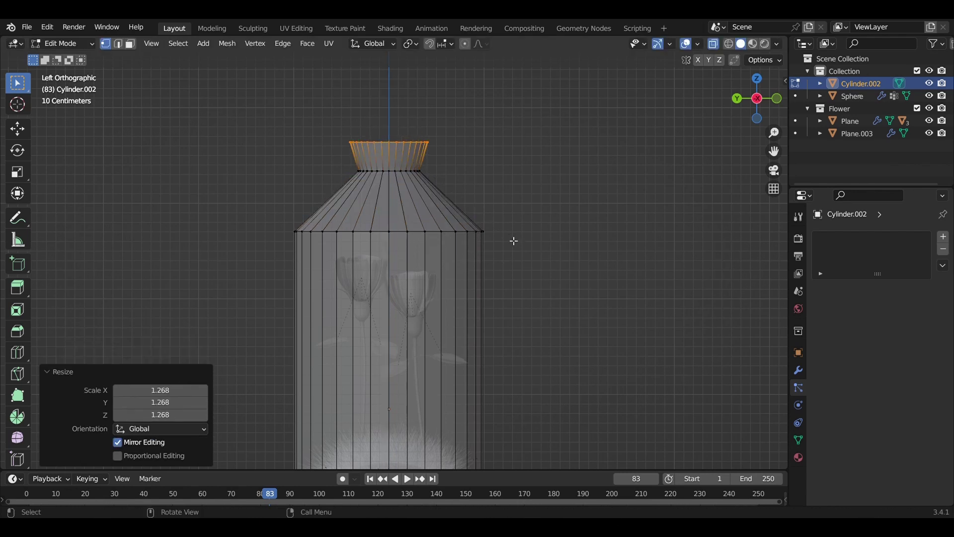
# Extrude a final ring, taper the lip inward, and return to Object Mode.
pyautogui.press('e')
pyautogui.click(517, 183)
pyautogui.press('s')
pyautogui.click(462, 162)
pyautogui.keyDown('shift'); pyautogui.moveTo(462, 162); pyautogui.dragTo(488, 277, button='middle'); pyautogui.keyUp('shift')
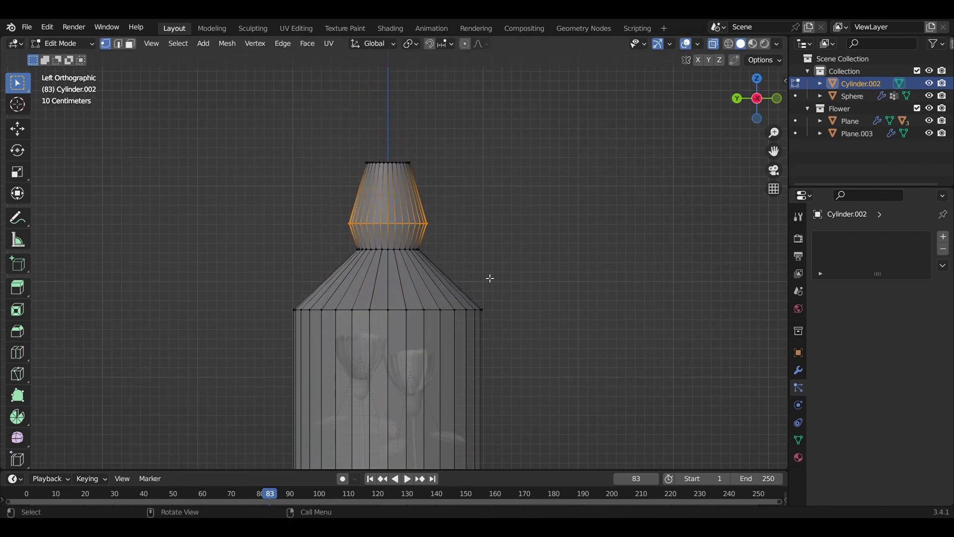
pyautogui.click(343, 186)
pyautogui.moveTo(343, 187); pyautogui.dragTo(572, 255, button='middle')
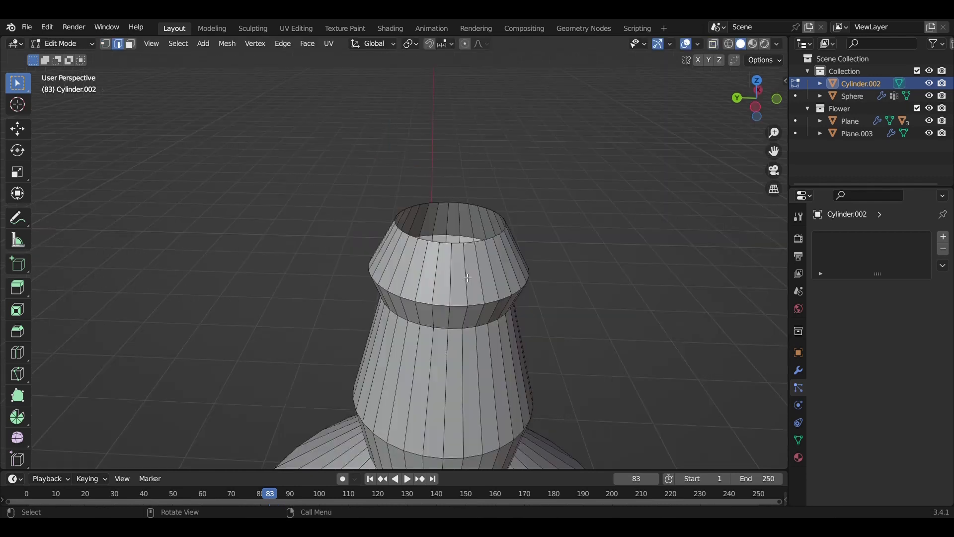
pyautogui.press('Tab')
# Add a Solidify modifier giving the bottle 0.02 m wall thickness.
pyautogui.scroll(-2, 571, 255)
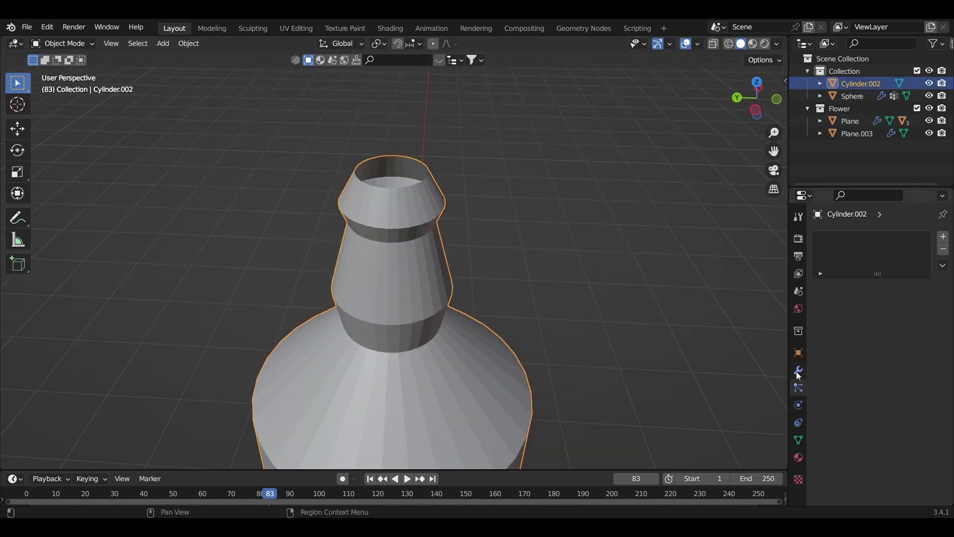
pyautogui.click(798, 370)
pyautogui.click(879, 237)
pyautogui.click(714, 449)
pyautogui.moveTo(890, 306); pyautogui.dragTo(909, 306)
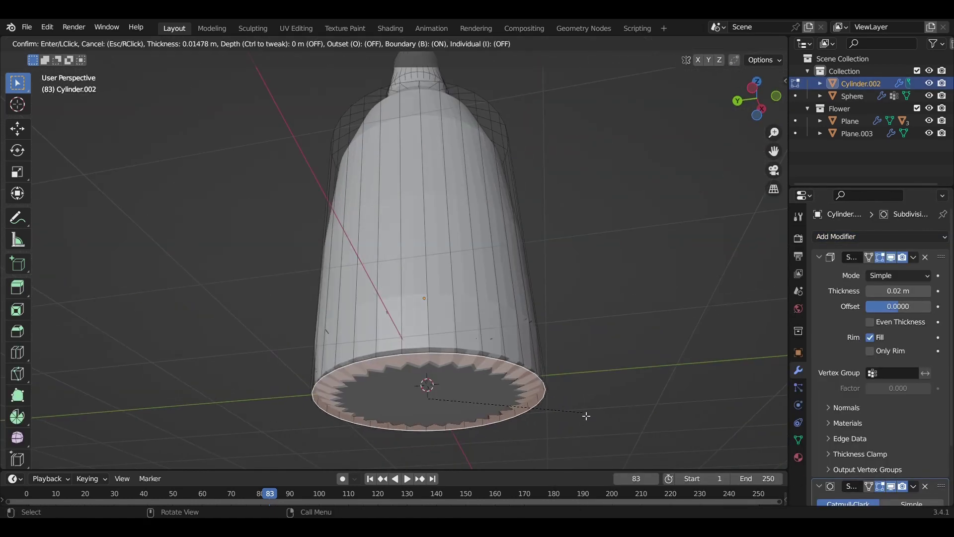
# Inset the bottom face and push it up into a recessed base.
pyautogui.click(586, 416)
pyautogui.press('e')
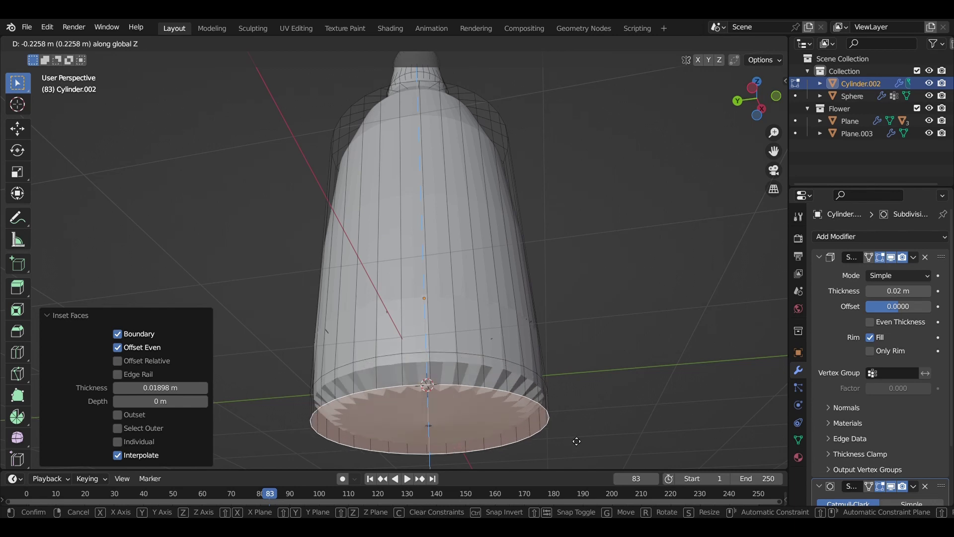
pyautogui.click(526, 374)
pyautogui.hotkey('ctrl', 'b')
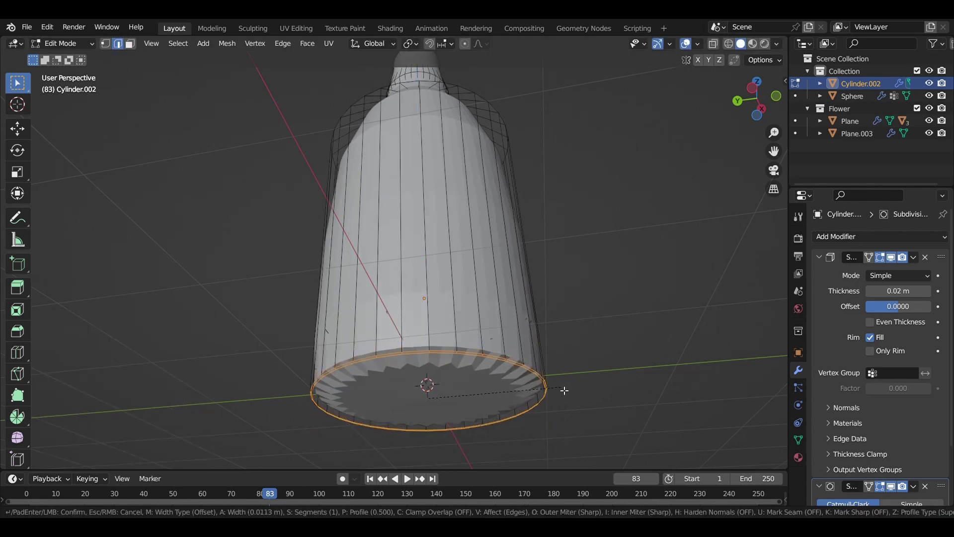
pyautogui.rightClick(564, 391)
pyautogui.moveTo(564, 391); pyautogui.dragTo(526, 310, button='middle')
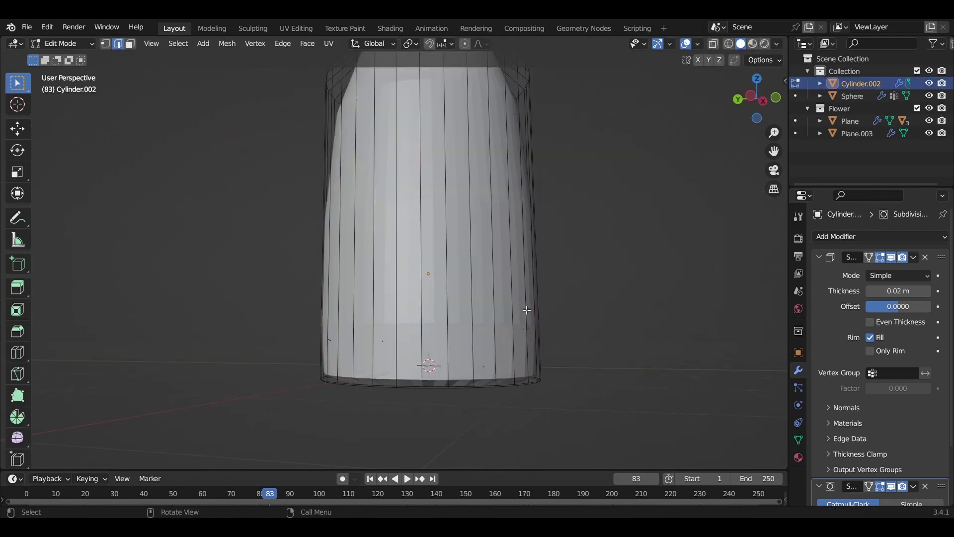
# Add a loop cut and bevel the edge ring at the bottle's shoulder.
pyautogui.click(576, 459)
pyautogui.scroll(-3, 879, 347)
pyautogui.press('ctrl+KP_3')
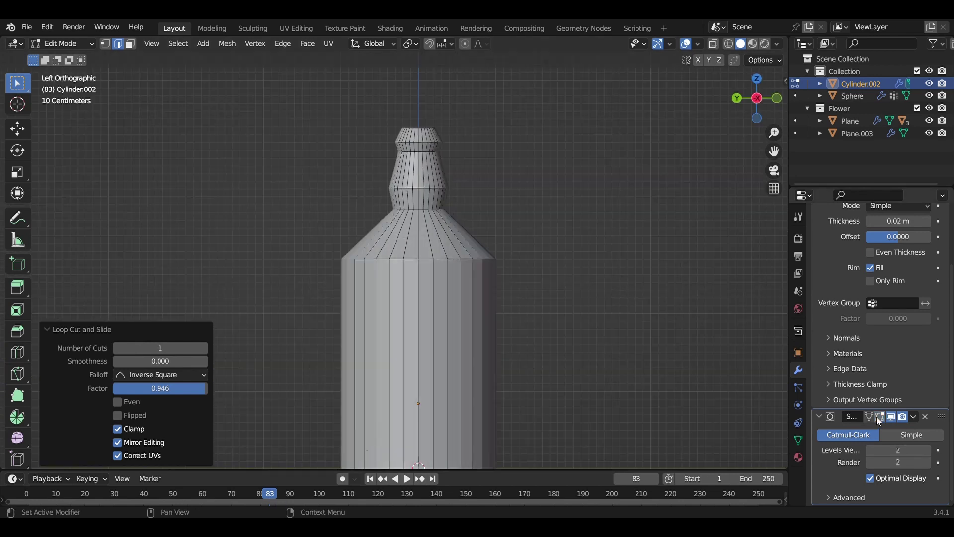
pyautogui.click(487, 265)
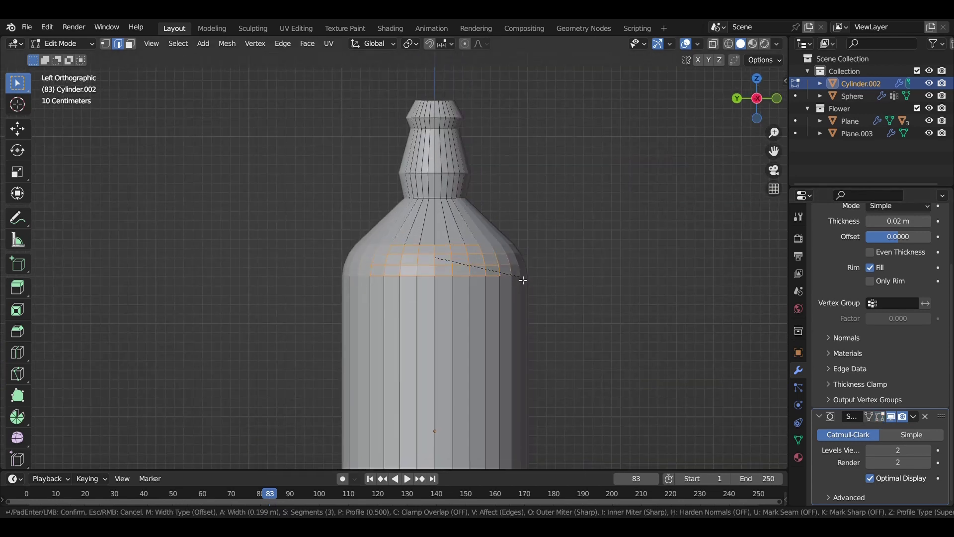
pyautogui.click(522, 277)
# In see-through display, bevel an edge loop on the bottle's neck.
pyautogui.click(713, 44)
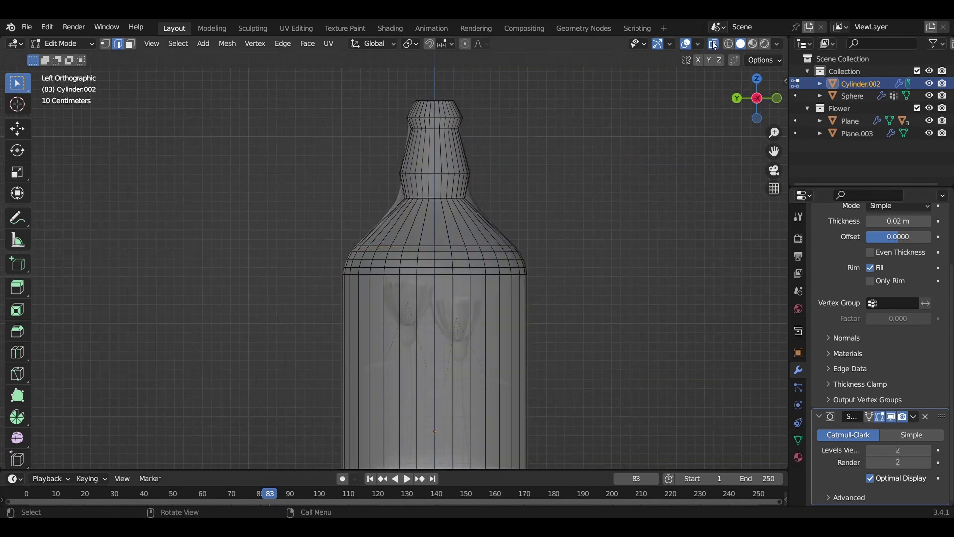
pyautogui.scroll(3, 481, 212)
pyautogui.scroll(2, 477, 212)
pyautogui.keyDown('alt'); pyautogui.click(471, 207); pyautogui.keyUp('alt')
pyautogui.hotkey('ctrl', 'b')
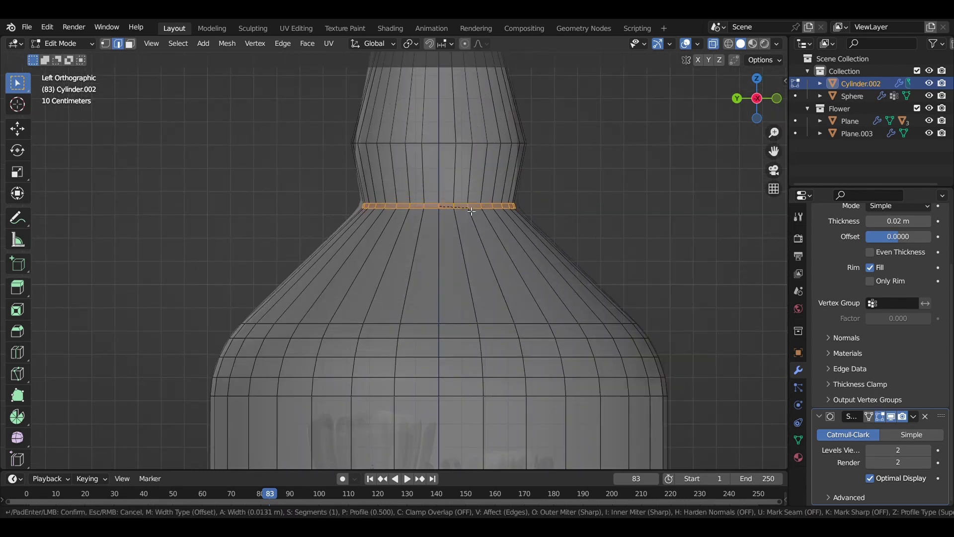
pyautogui.click(475, 212)
# Check the smoothed bottle, then bevel the neck loop into a crisp ring and start a lip bevel.
pyautogui.hotkey('alt', 'z')
pyautogui.scroll(-2, 607, 199)
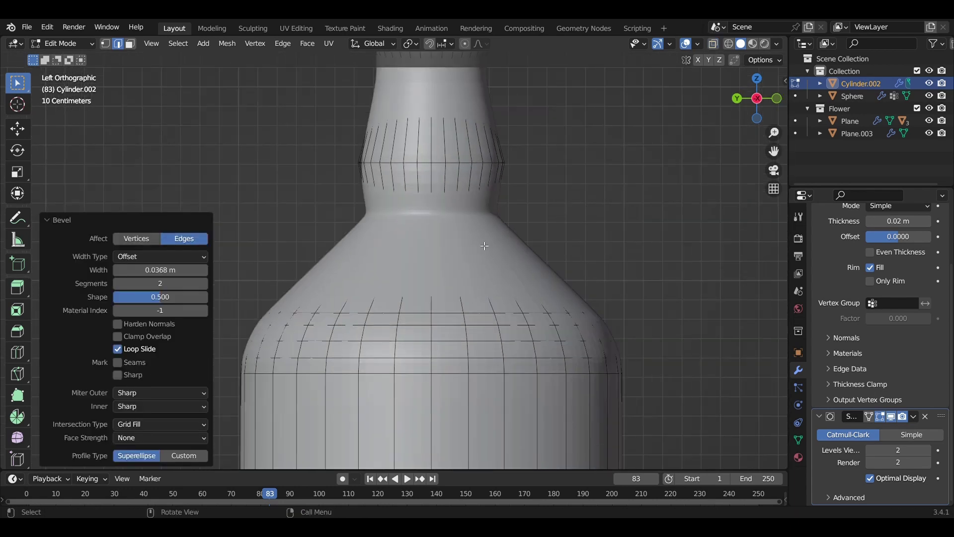
pyautogui.press('Tab')
pyautogui.press('Tab')
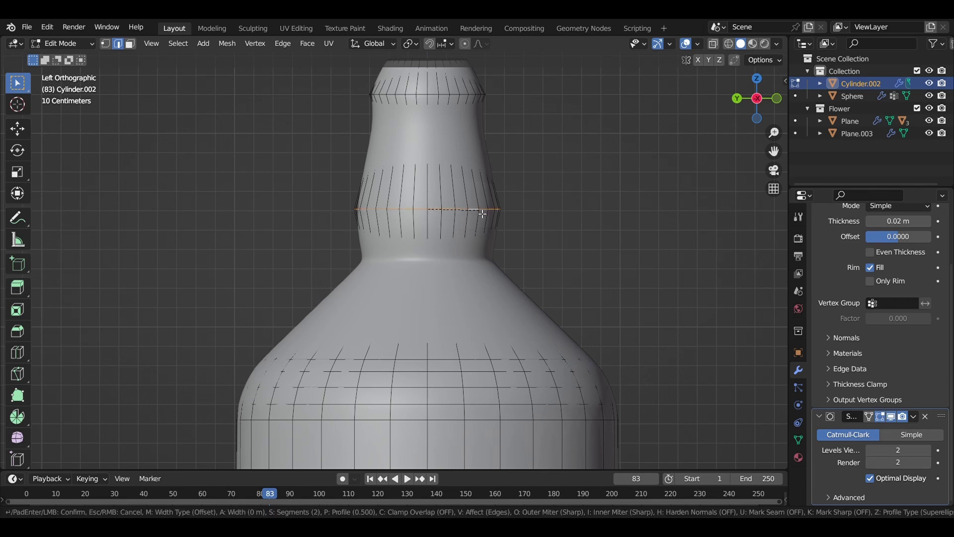
pyautogui.click(495, 214)
pyautogui.hotkey('alt', 'z')
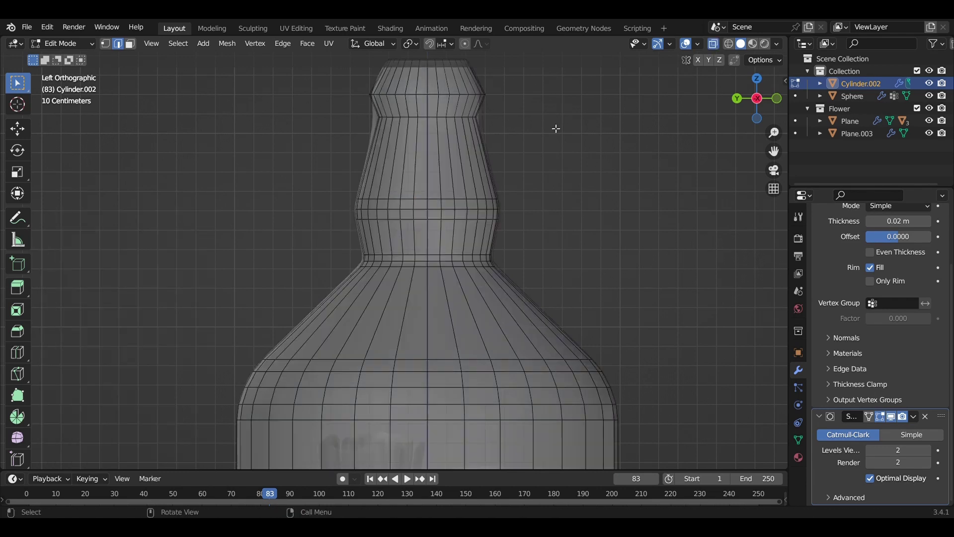
pyautogui.hotkey('alt', 'z')
pyautogui.scroll(2, 525, 110)
pyautogui.hotkey('ctrl', 'b')
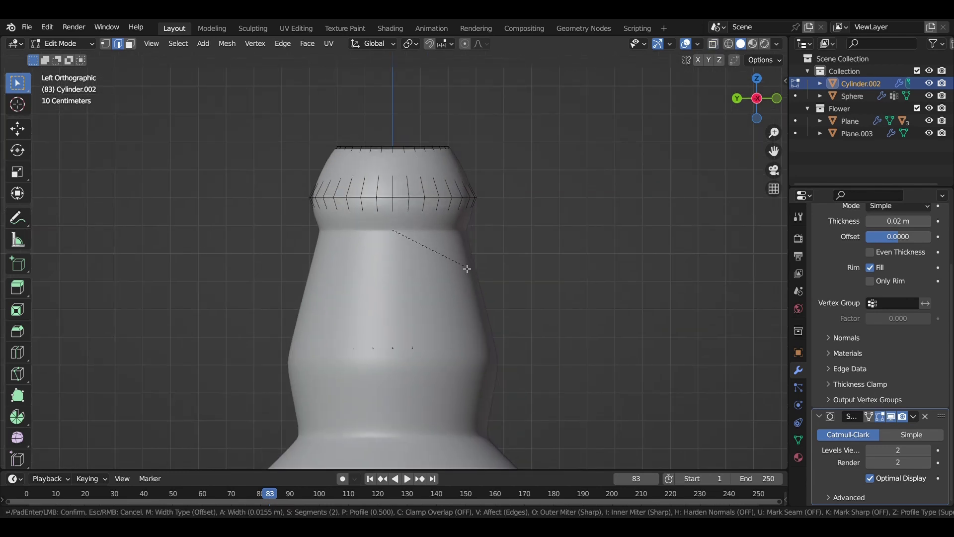
# Finish the neck bevel and give the bottle a Glass BSDF material (IOR 1.050).
pyautogui.click(465, 206)
pyautogui.press('Tab')
pyautogui.moveTo(464, 206); pyautogui.dragTo(515, 240, button='middle')
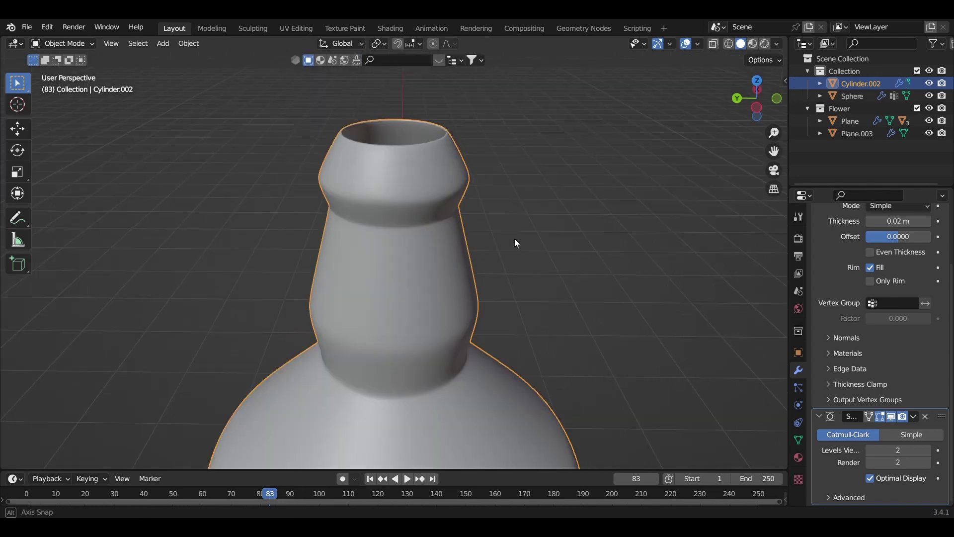
pyautogui.scroll(-5, 472, 277)
pyautogui.click(798, 457)
pyautogui.click(888, 344)
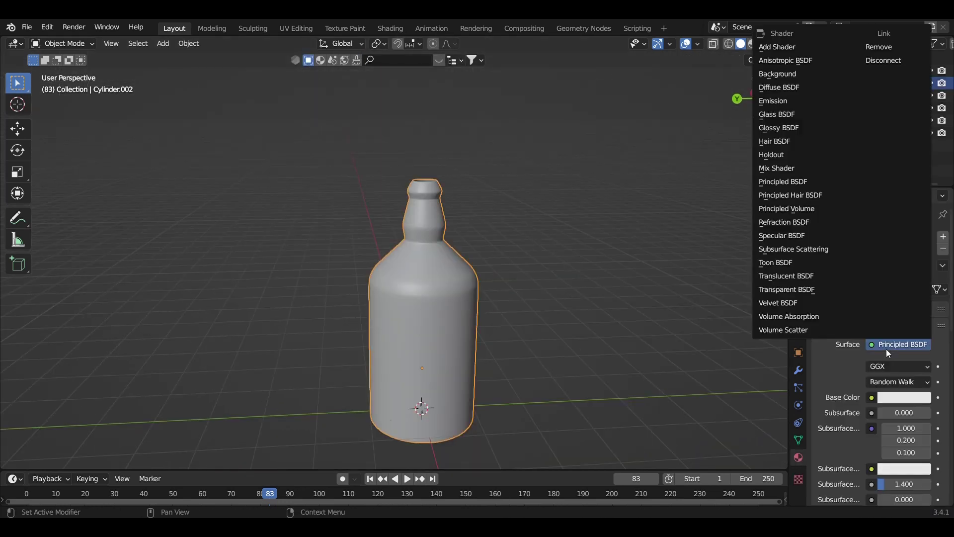
pyautogui.click(790, 120)
# Add an area light above the bottle with power 300.
pyautogui.hotkey('shift', 'a')
pyautogui.click(521, 451)
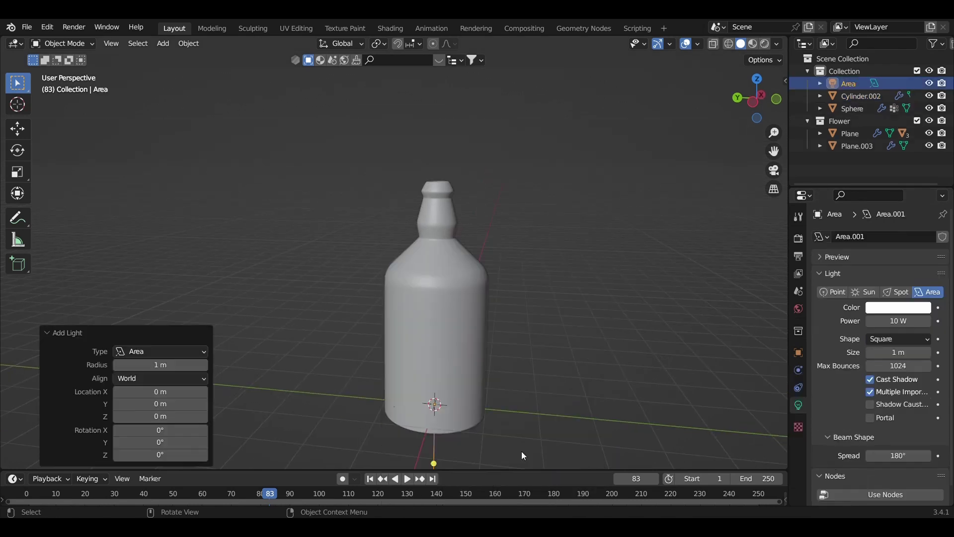
pyautogui.press('g')
pyautogui.press('z')
pyautogui.doubleClick(898, 321)
pyautogui.write('300')
pyautogui.press('Return')
pyautogui.click(798, 238)
# Preview the glass bottle in rendered view and enlarge the area light.
pyautogui.click(765, 44)
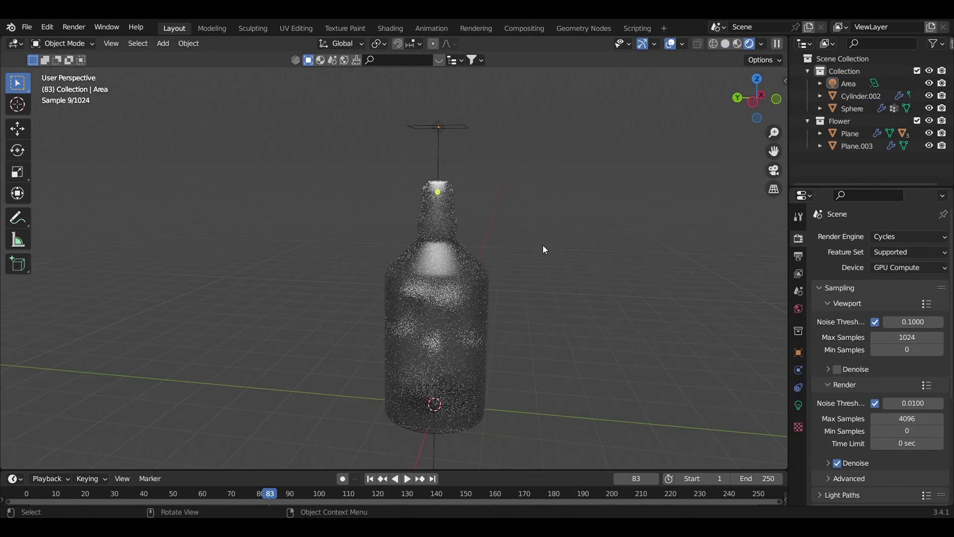
pyautogui.click(437, 298)
pyautogui.moveTo(437, 298); pyautogui.dragTo(448, 259, button='middle')
pyautogui.click(798, 457)
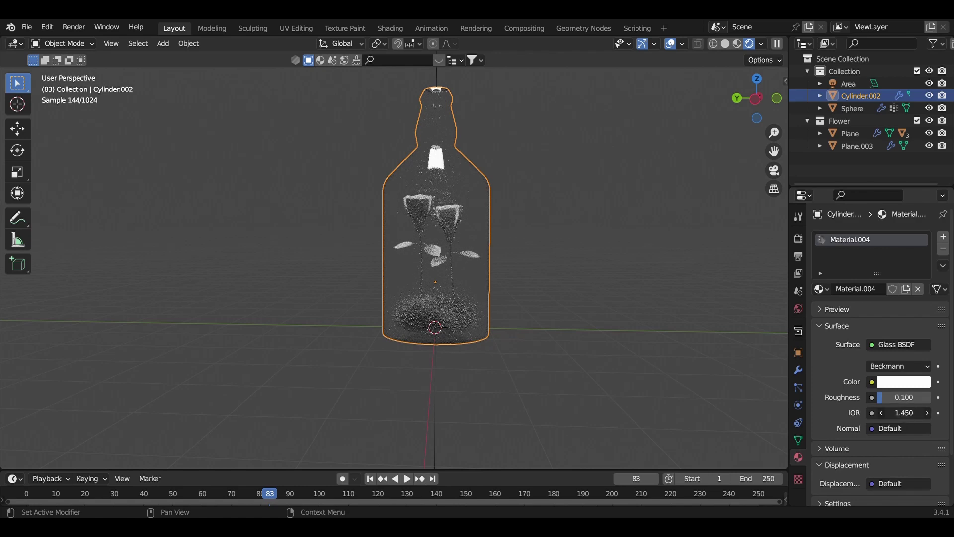
pyautogui.moveTo(533, 320)
pyautogui.mouseDown(button='middle')
pyautogui.moveTo(511, 306)
pyautogui.moveTo(661, 193)
pyautogui.mouseUp(button='middle')
pyautogui.click(437, 164)
pyautogui.press('s')
pyautogui.click(266, 333)
# Resize the grassy sphere base, then scale the bottle to fit around the roses.
pyautogui.click(499, 335)
pyautogui.press('s')
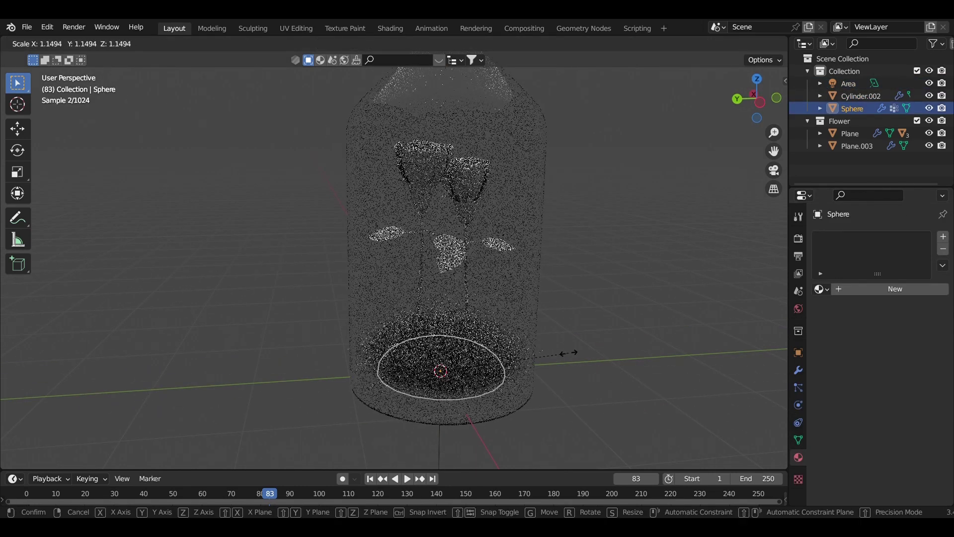
pyautogui.click(566, 353)
pyautogui.click(546, 318)
pyautogui.press('s')
pyautogui.rightClick(579, 292)
pyautogui.press('ctrl+KP_3')
pyautogui.press('s')
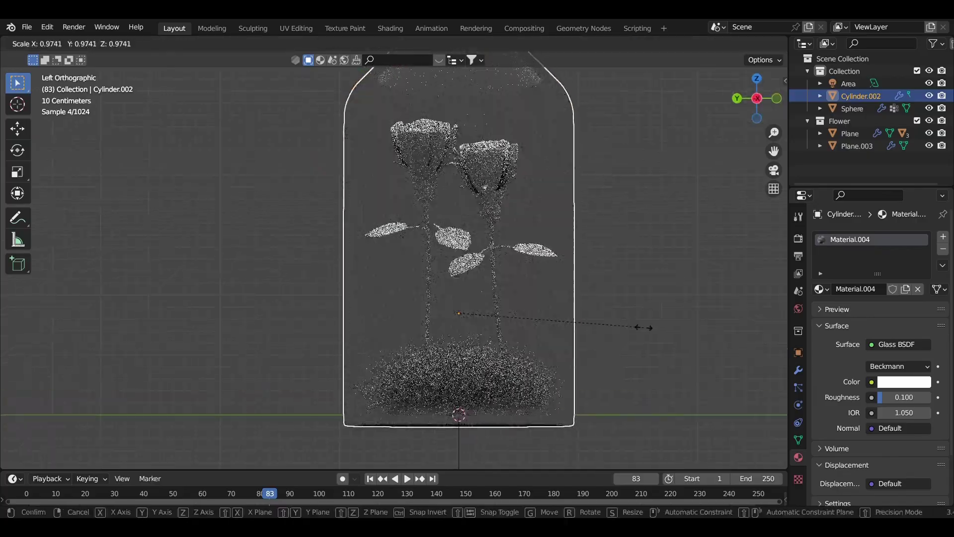
pyautogui.click(644, 327)
# Orbit around the bottle to check its size, abandoning a further resize.
pyautogui.scroll(3, 551, 297)
pyautogui.moveTo(615, 210); pyautogui.dragTo(617, 347, button='middle')
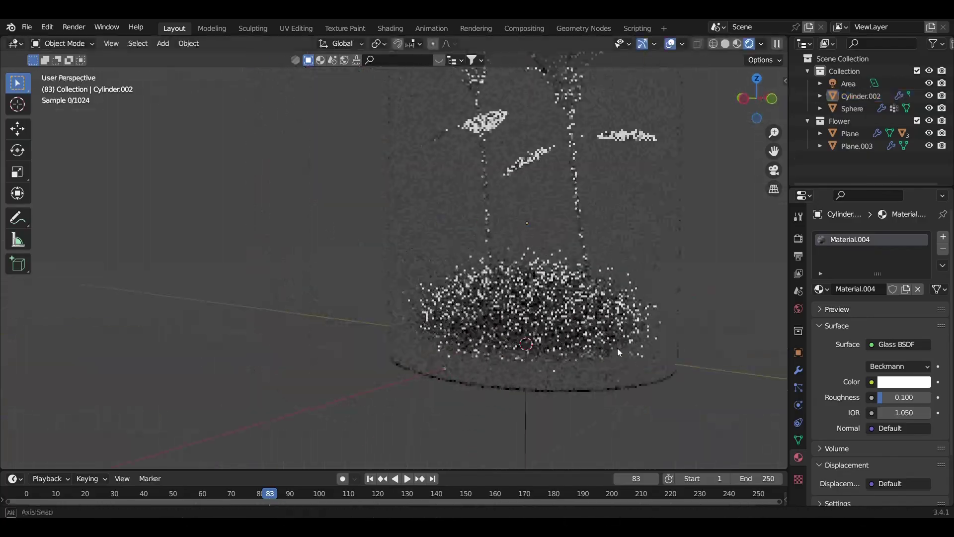
pyautogui.scroll(-3, 617, 347)
pyautogui.press('s')
pyautogui.rightClick(554, 324)
pyautogui.moveTo(554, 324); pyautogui.dragTo(518, 246, button='middle')
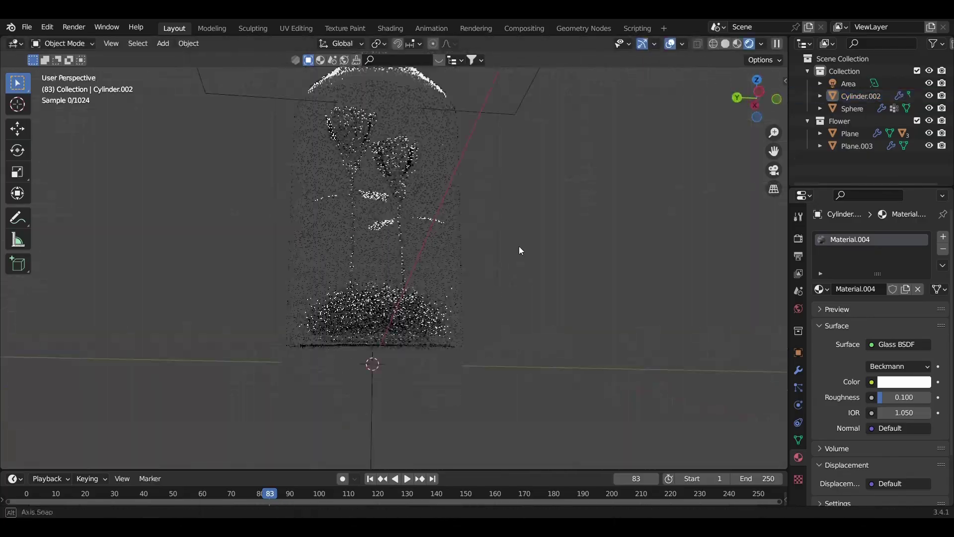
pyautogui.scroll(2, 519, 246)
pyautogui.scroll(3, 549, 261)
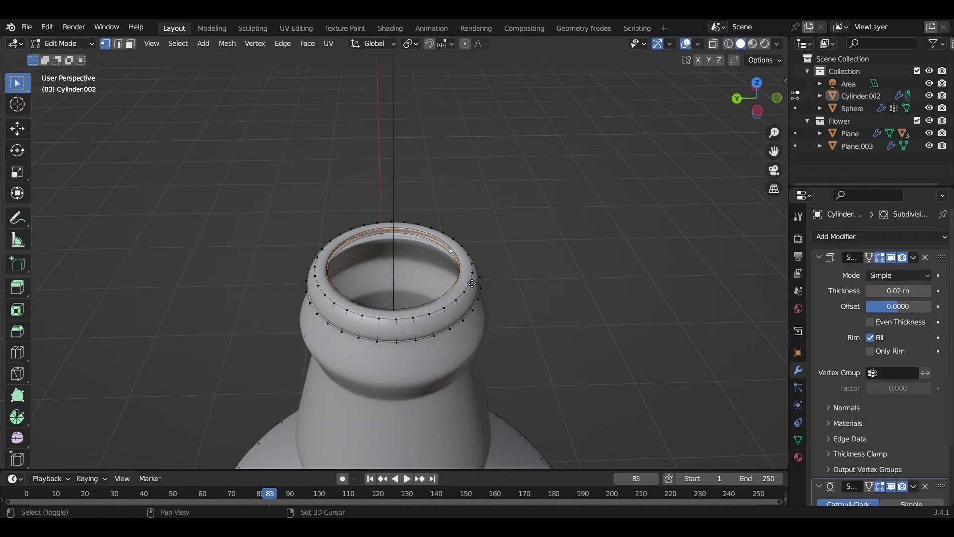
# Copy the bottle's mouth rim loop into its own object and raise it along Z.
pyautogui.hotkey('shift', 'd')
pyautogui.rightClick(472, 283)
pyautogui.press('p')
pyautogui.press('Tab')
pyautogui.click(457, 282)
pyautogui.press('Tab')
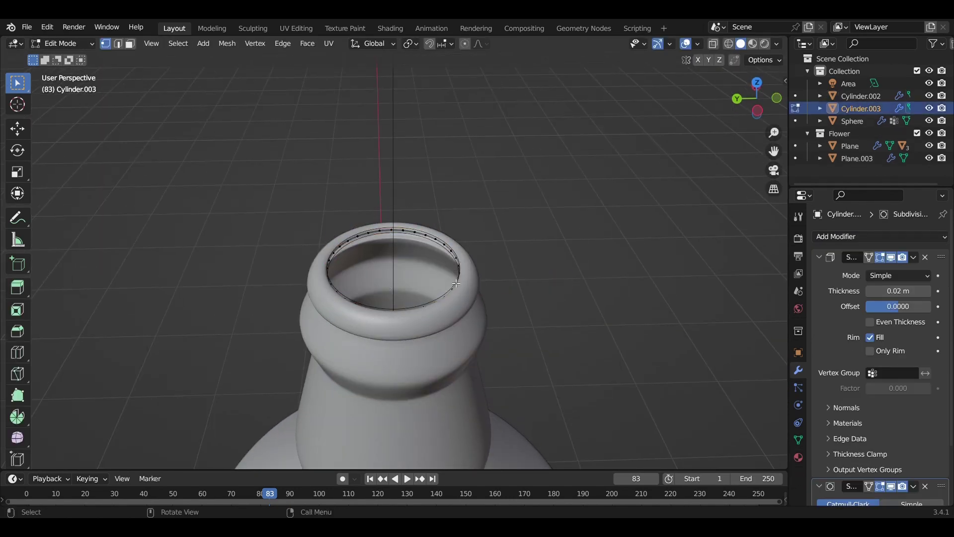
pyautogui.press('g')
pyautogui.press('z')
pyautogui.click(757, 97)
pyautogui.moveTo(758, 97); pyautogui.dragTo(757, 110)
# Fill, extrude down and bevel the loop into a rounded cork, then shade it smooth.
pyautogui.press('f')
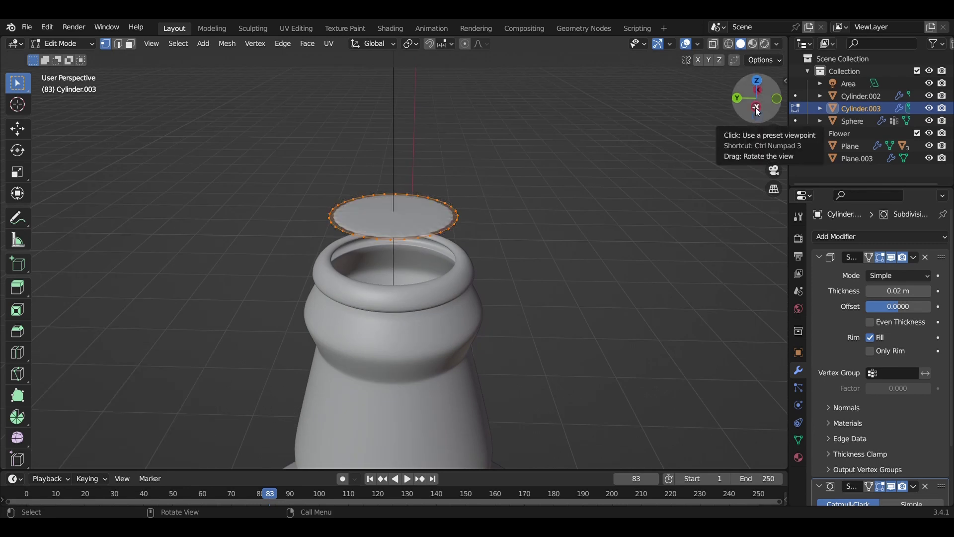
pyautogui.press('e')
pyautogui.press('Tab')
pyautogui.press('Tab')
pyautogui.moveTo(481, 243); pyautogui.dragTo(410, 253, button='middle')
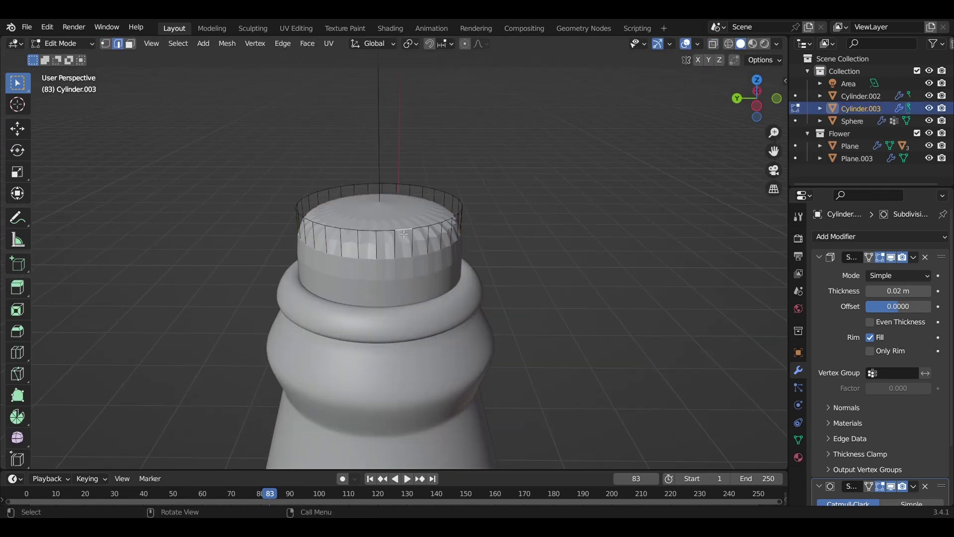
pyautogui.click(407, 235)
pyautogui.press('Tab')
pyautogui.rightClick(481, 198)
pyautogui.click(494, 210)
pyautogui.press('ctrl+KP_3')
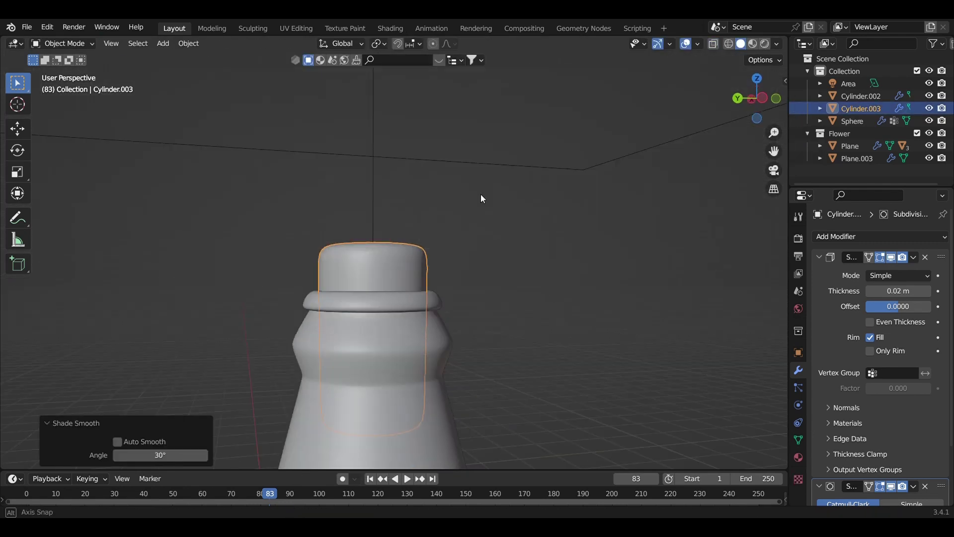
pyautogui.rightClick(357, 263)
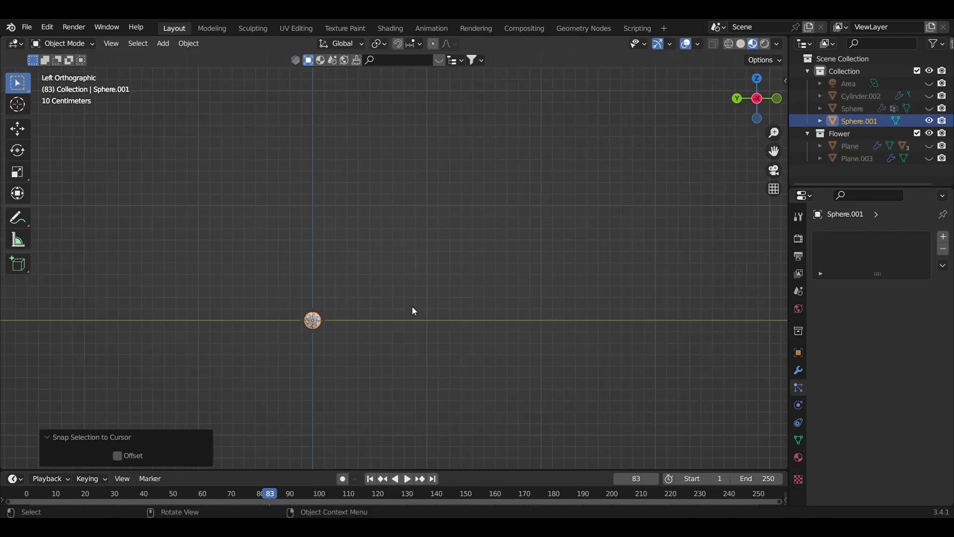
# Duplicate the white sphere to the right and colour the copy magenta.
pyautogui.hotkey('ctrl', 'Tab')
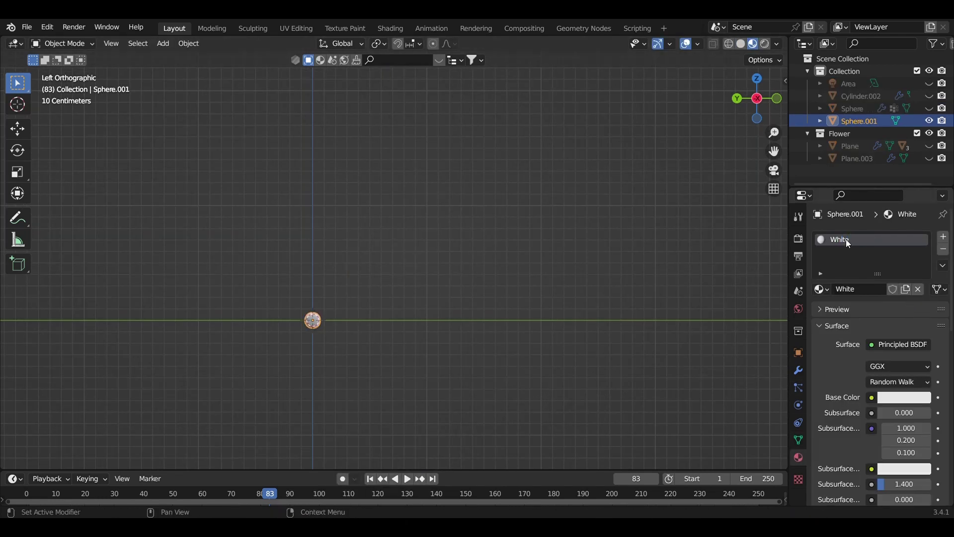
pyautogui.hotkey('shift', 'd')
pyautogui.click(691, 355)
pyautogui.press('Tab')
pyautogui.click(897, 433)
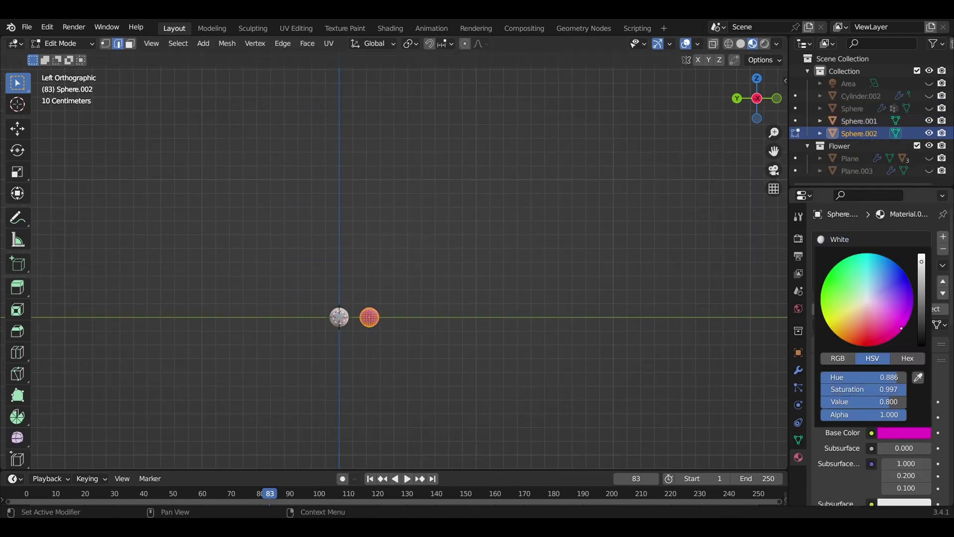
pyautogui.write('Pink')
pyautogui.press('Tab')
# Place another white-sphere copy on its left and colour it cyan.
pyautogui.scroll(3, 420, 330)
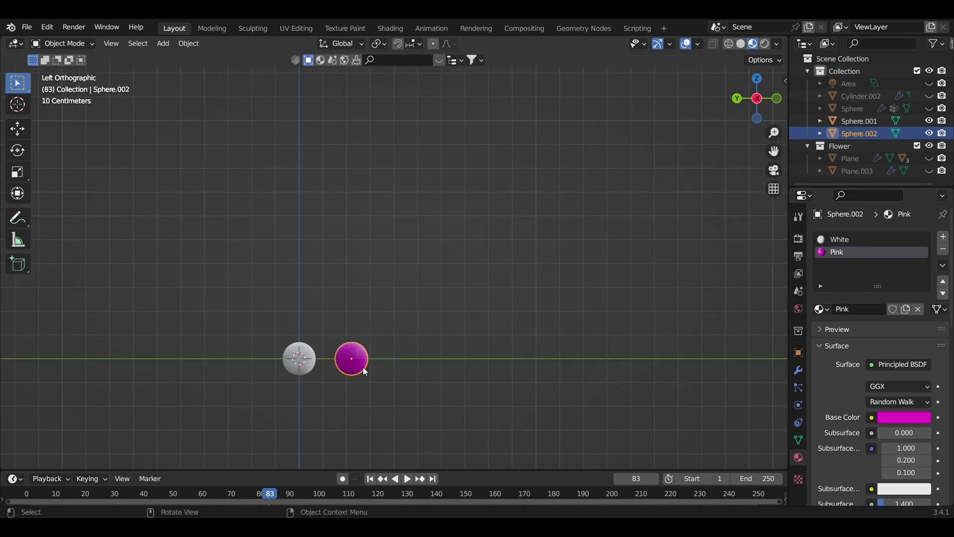
pyautogui.click(300, 365)
pyautogui.hotkey('shift', 'd')
pyautogui.click(277, 376)
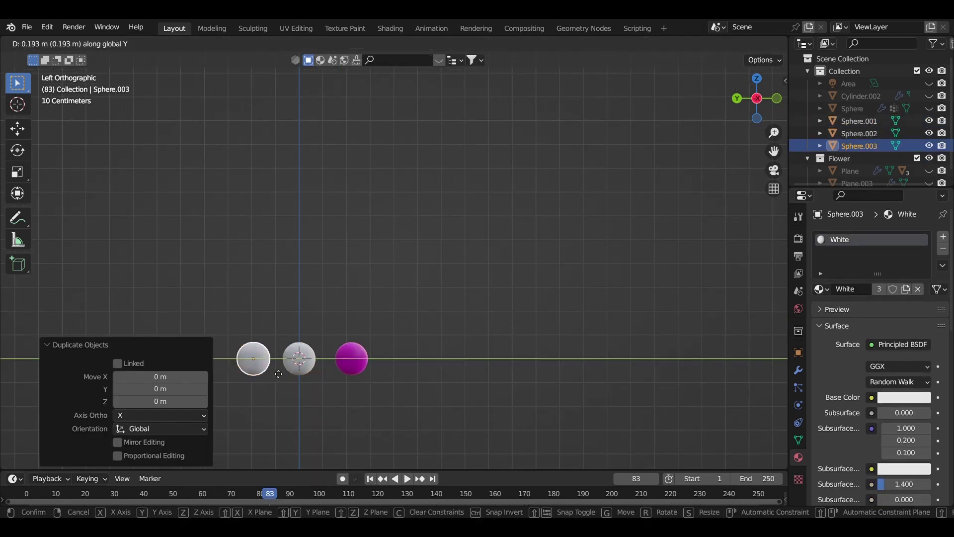
pyautogui.press('Tab')
pyautogui.click(904, 433)
pyautogui.click(849, 281)
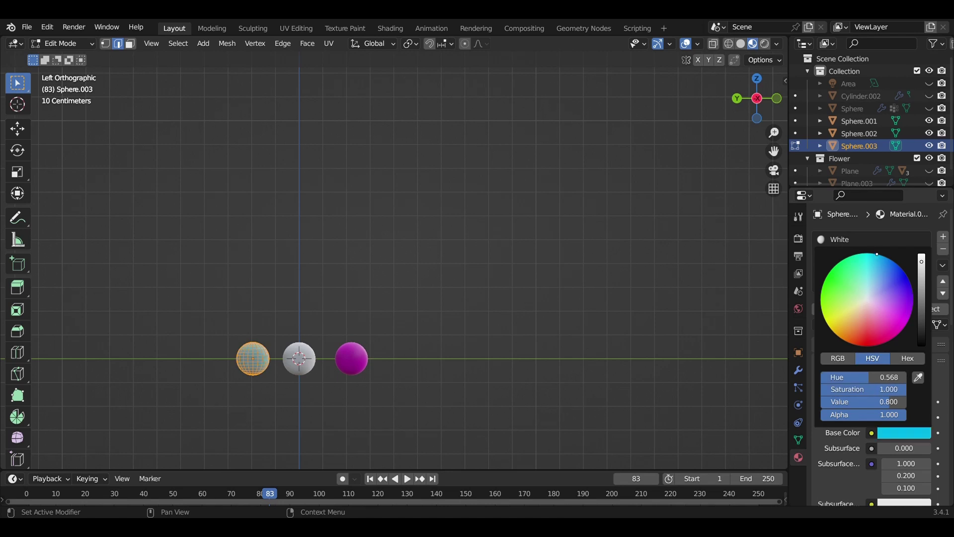
pyautogui.press('Tab')
# Add a sphere copy at the left end with a new yellow material.
pyautogui.keyDown('shift'); pyautogui.moveTo(318, 298); pyautogui.dragTo(330, 298, button='middle'); pyautogui.keyUp('shift')
pyautogui.hotkey('shift', 'd')
pyautogui.click(265, 347)
pyautogui.press('Tab')
pyautogui.keyDown('shift'); pyautogui.moveTo(266, 347); pyautogui.dragTo(308, 332, button='middle'); pyautogui.keyUp('shift')
pyautogui.click(943, 236)
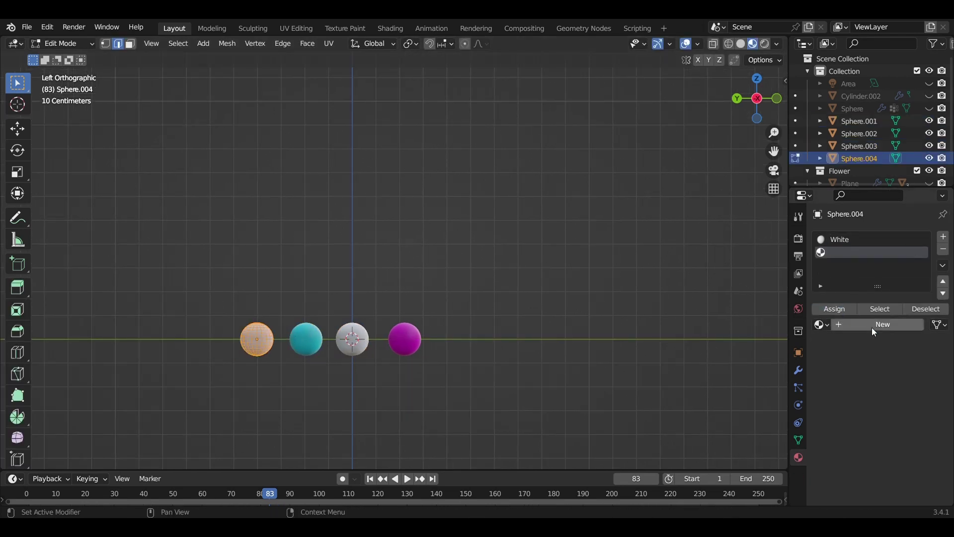
pyautogui.click(871, 326)
pyautogui.click(904, 433)
pyautogui.press('Tab')
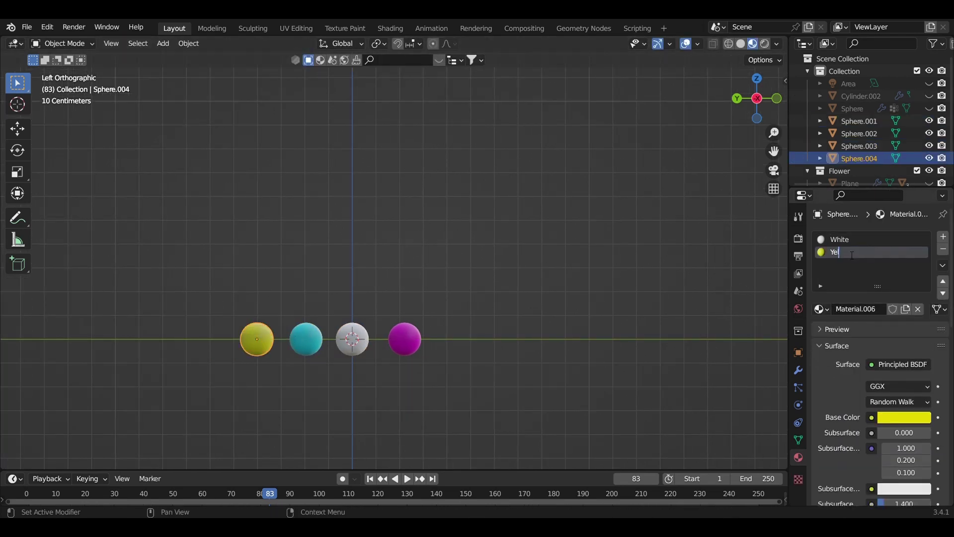
pyautogui.press('Return')
pyautogui.click(859, 146)
# Add a sphere copy at the right end with a new red material.
pyautogui.hotkey('shift', 'd')
pyautogui.press('g')
pyautogui.click(660, 355)
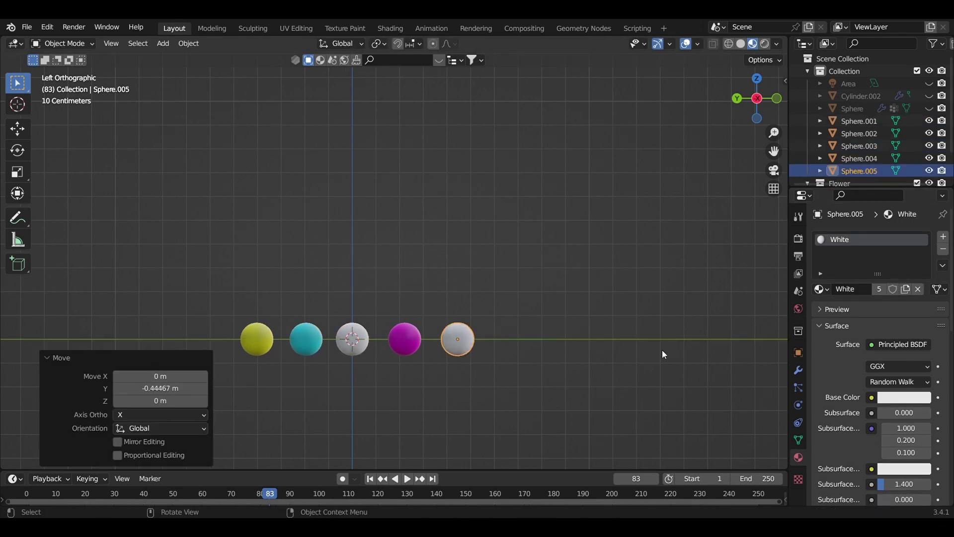
pyautogui.press('Tab')
pyautogui.click(878, 308)
pyautogui.click(901, 438)
pyautogui.moveTo(866, 299); pyautogui.dragTo(904, 299)
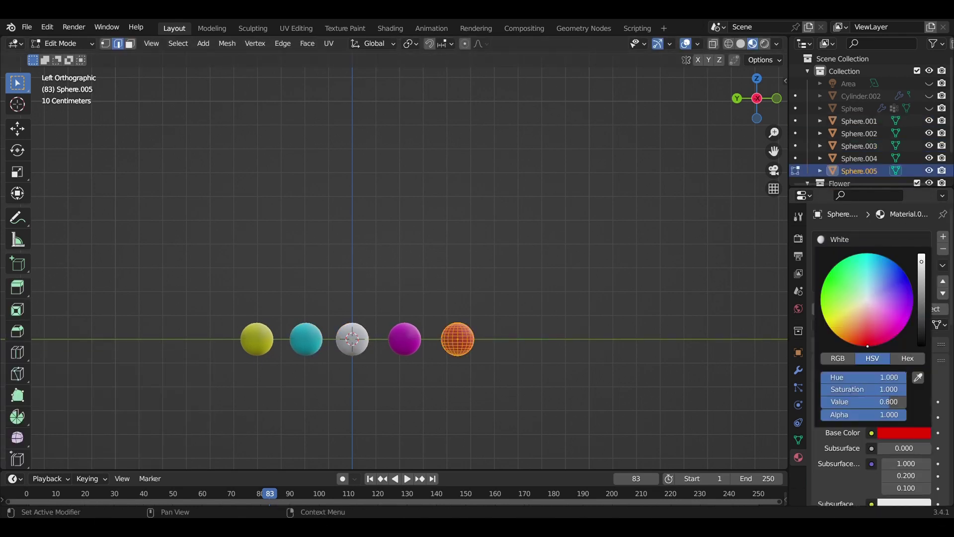
pyautogui.press('Tab')
# Save Flower.blend and box-select all five coloured spheres.
pyautogui.scroll(-3, 484, 345)
pyautogui.click(484, 345)
pyautogui.hotkey('ctrl', 's')
pyautogui.scroll(3, 459, 313)
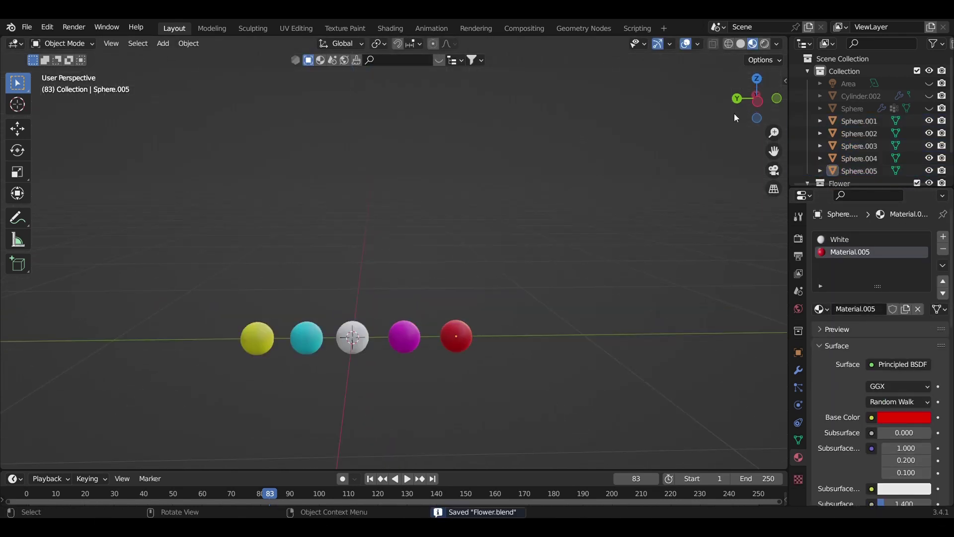
pyautogui.scroll(-3, 507, 266)
pyautogui.moveTo(507, 266); pyautogui.dragTo(294, 347)
# Shift the row of spheres to the right and unhide the bottle and other hidden objects.
pyautogui.press('g')
pyautogui.click(439, 359)
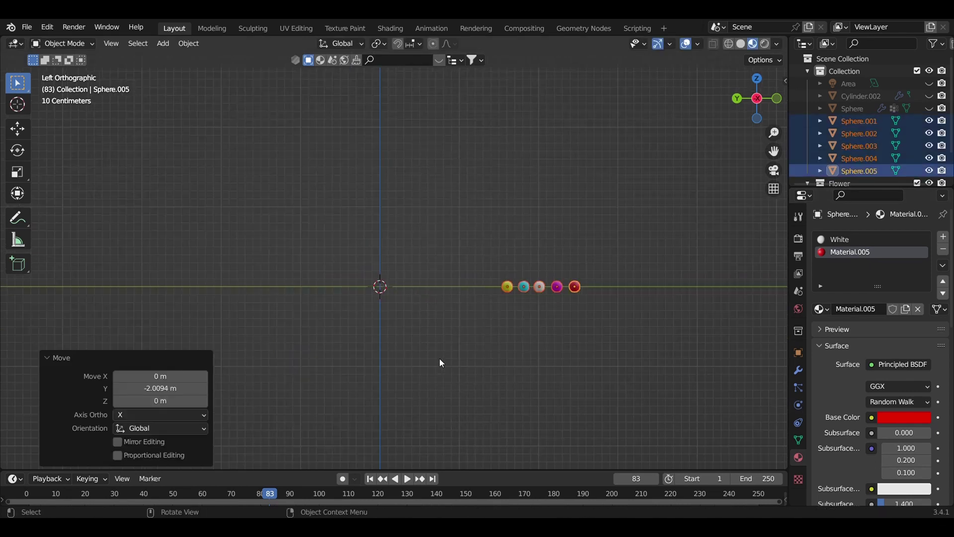
pyautogui.hotkey('alt', 'h')
pyautogui.scroll(-1, 454, 359)
pyautogui.scroll(3, 456, 364)
# Rotate the sphere row 90° to stand it upright as a column.
pyautogui.press('r')
pyautogui.press('9')
pyautogui.press('0')
pyautogui.press('Return')
# Position and resize the sphere column above the bottle.
pyautogui.press('g')
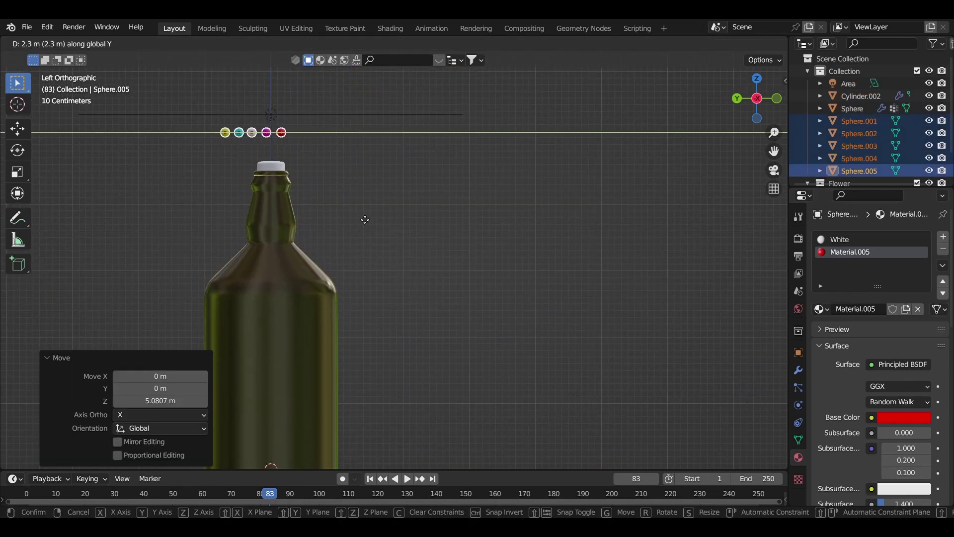
pyautogui.press('r')
pyautogui.press('g')
pyautogui.click(312, 224)
pyautogui.keyDown('shift'); pyautogui.moveTo(312, 224); pyautogui.dragTo(423, 363, button='middle'); pyautogui.keyUp('shift')
pyautogui.press('s')
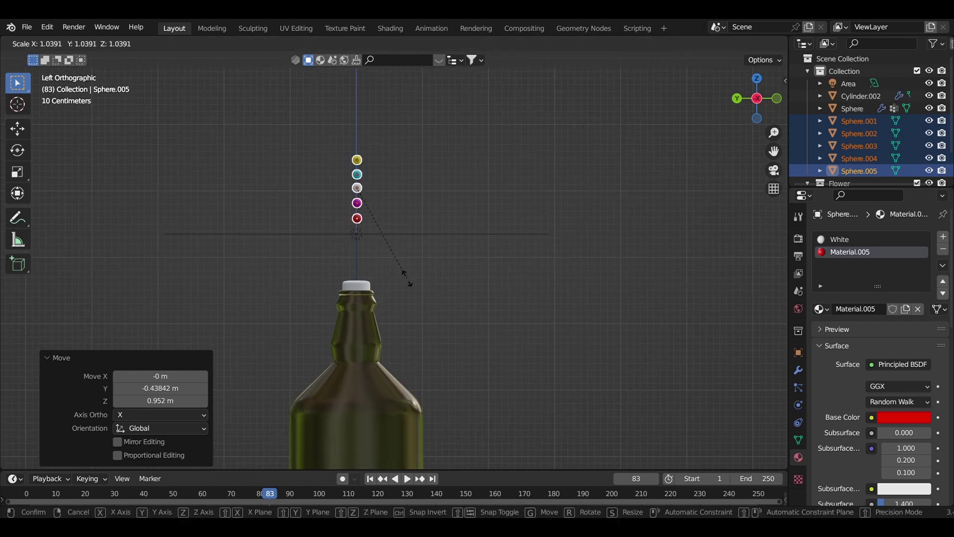
pyautogui.press('g')
pyautogui.press('z')
pyautogui.press('Escape')
# Give the glass bottle a rigid body with Mesh collision and 0.5 bounciness.
pyautogui.click(356, 347)
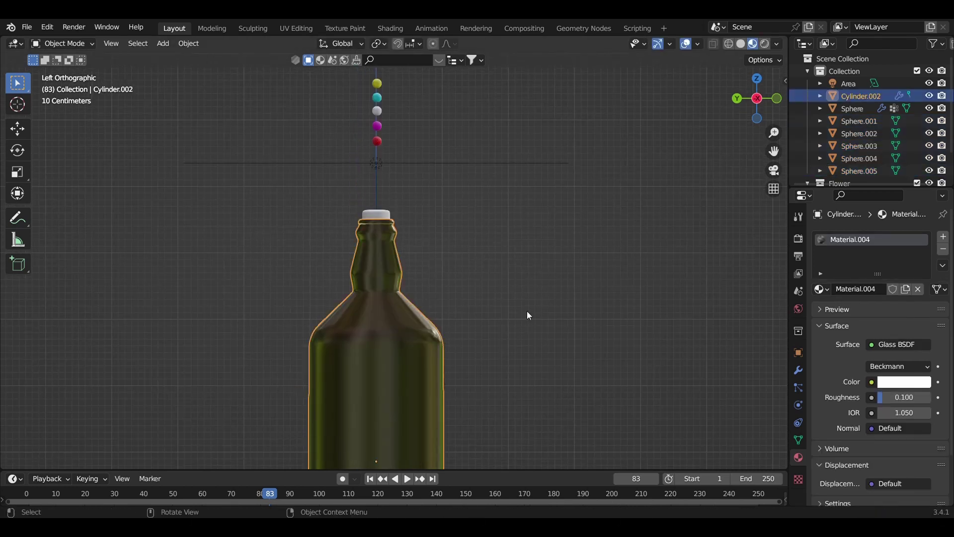
pyautogui.keyDown('shift'); pyautogui.moveTo(528, 278); pyautogui.dragTo(528, 442, button='middle'); pyautogui.keyUp('shift')
pyautogui.click(797, 405)
pyautogui.click(880, 317)
pyautogui.scroll(-3, 884, 347)
pyautogui.click(898, 396)
pyautogui.click(866, 300)
pyautogui.click(904, 478)
pyautogui.press('BackSpace')
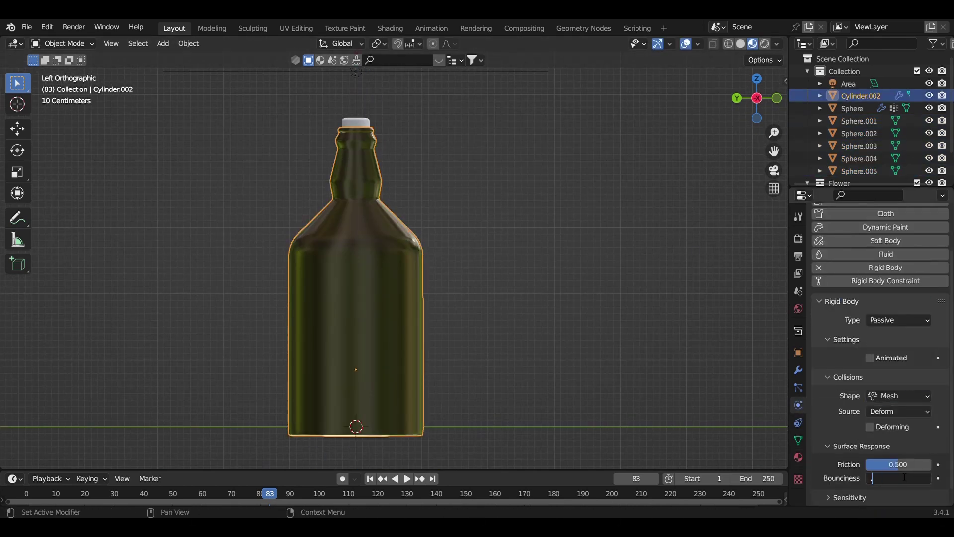
pyautogui.write('.5')
pyautogui.press('Return')
# Enable X-ray and hide the bottle to reach the objects inside.
pyautogui.keyDown('shift'); pyautogui.moveTo(400, 374); pyautogui.dragTo(408, 385, button='middle'); pyautogui.keyUp('shift')
pyautogui.hotkey('alt', 'z')
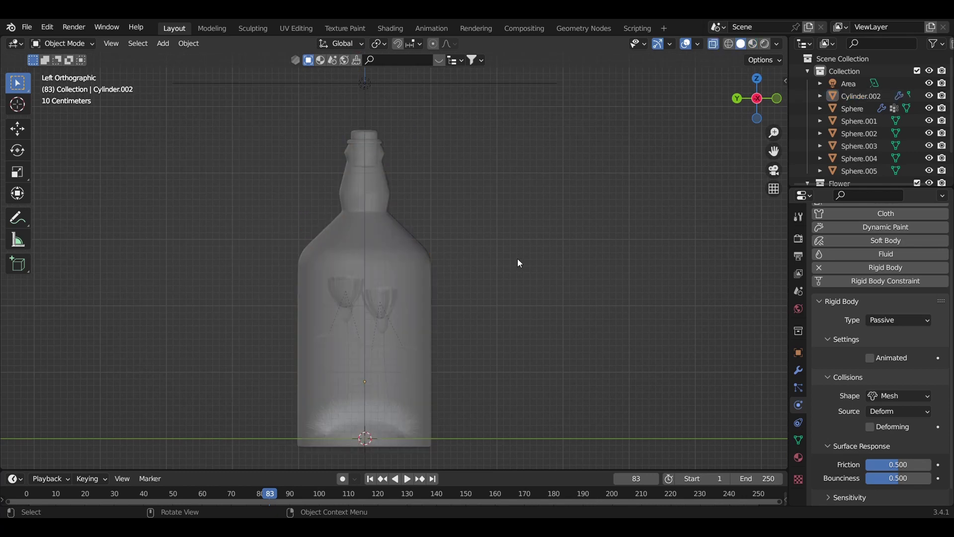
pyautogui.scroll(-2, 517, 262)
pyautogui.press('h')
# Make the grassy mound a passive rigid body with Mesh collision.
pyautogui.click(393, 374)
pyautogui.click(886, 317)
pyautogui.click(899, 472)
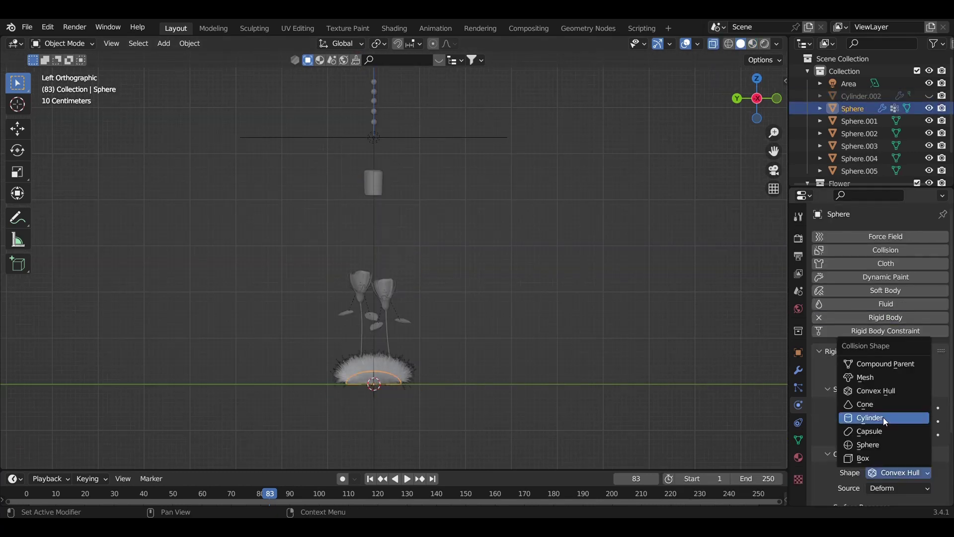
pyautogui.click(864, 377)
pyautogui.click(898, 369)
pyautogui.click(908, 397)
pyautogui.click(898, 464)
pyautogui.scroll(1, 476, 364)
# Make the right rose stem a passive rigid body with 0.5 bounciness.
pyautogui.click(395, 342)
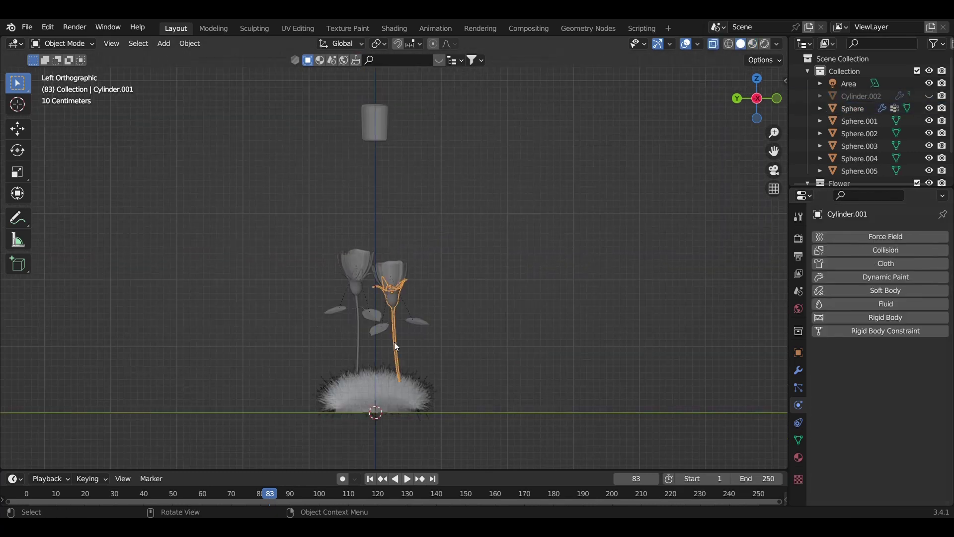
pyautogui.scroll(2, 394, 342)
pyautogui.click(901, 317)
pyautogui.click(898, 370)
pyautogui.scroll(-3, 889, 384)
pyautogui.click(903, 462)
pyautogui.write('.5')
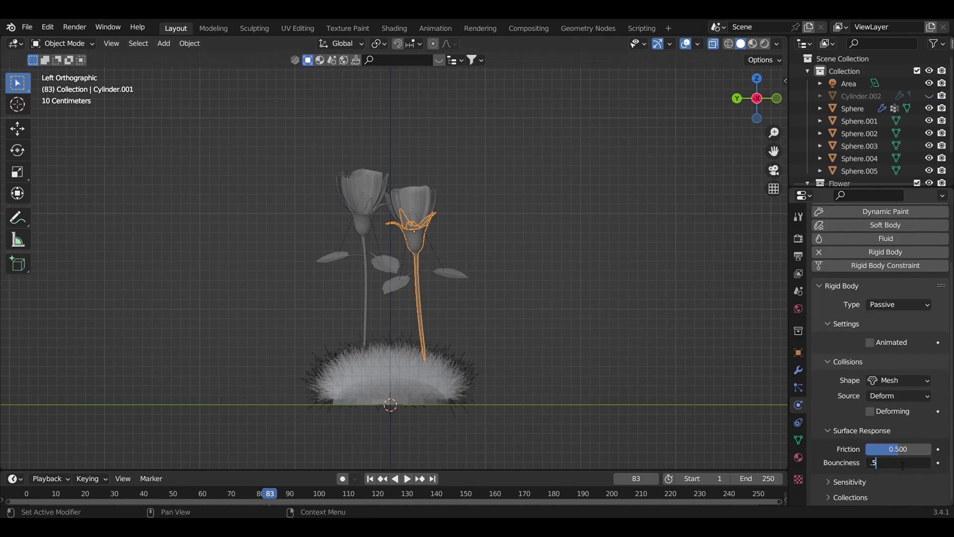
# Make the left rose stem a passive rigid body with Mesh collision.
pyautogui.click(874, 396)
pyautogui.click(899, 484)
pyautogui.click(873, 330)
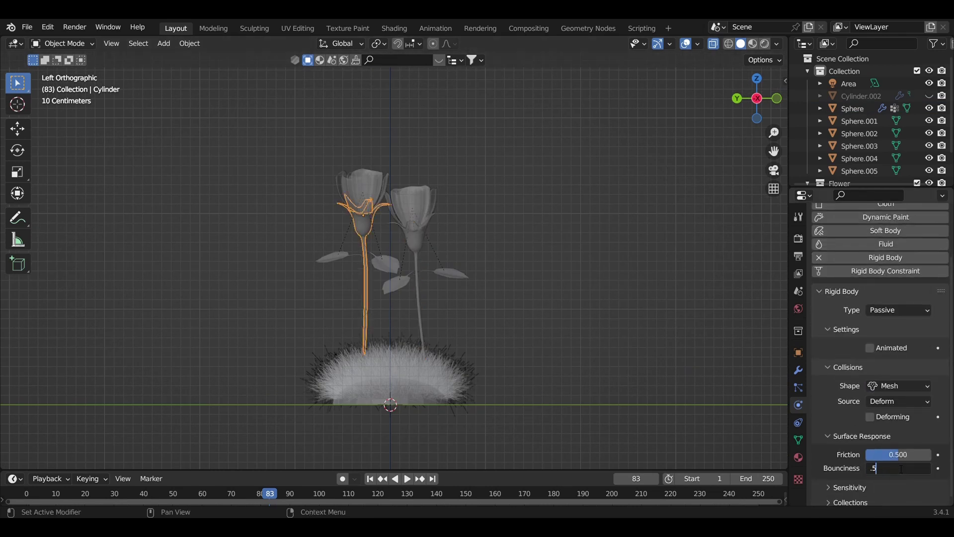
pyautogui.scroll(2, 555, 305)
pyautogui.keyDown('shift'); pyautogui.scroll(2, 554, 305); pyautogui.keyUp('shift')
# Make the right flower head a passive rigid body with Mesh collision.
pyautogui.click(508, 328)
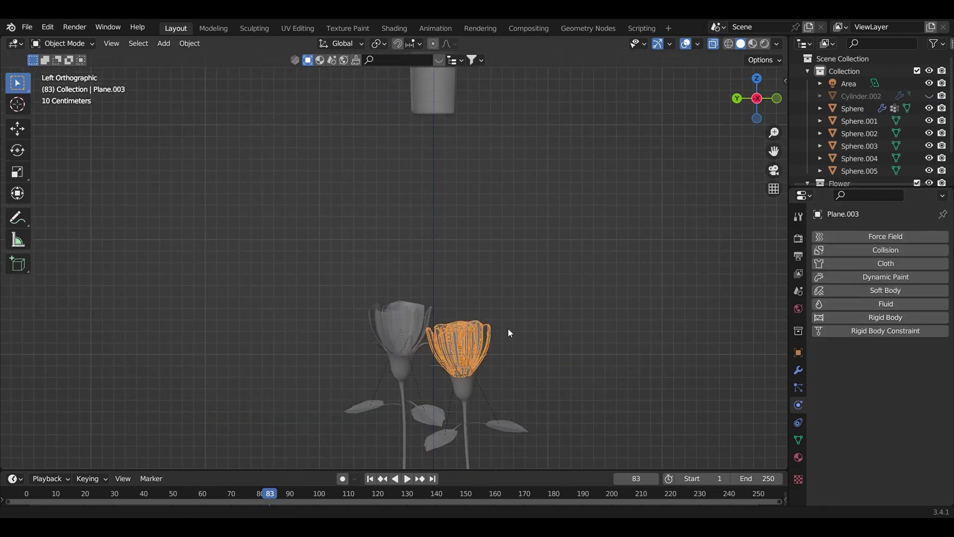
pyautogui.click(873, 326)
pyautogui.click(904, 385)
pyautogui.click(909, 476)
pyautogui.click(864, 301)
# Make the left flower head a passive Mesh-collision rigid body with 0.5 bounciness.
pyautogui.click(395, 313)
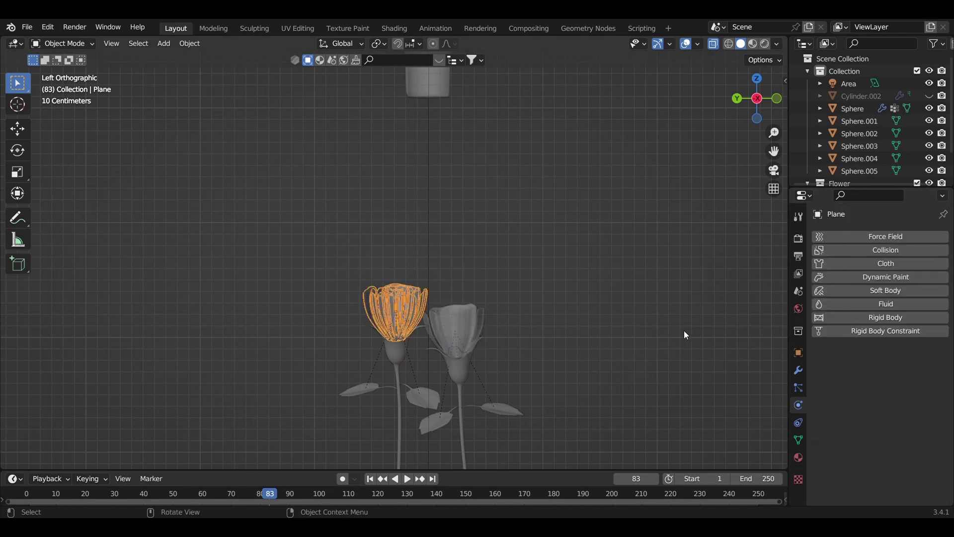
pyautogui.click(886, 317)
pyautogui.click(899, 369)
pyautogui.click(891, 387)
pyautogui.scroll(-2, 891, 387)
pyautogui.press('Return')
pyautogui.scroll(-2, 514, 268)
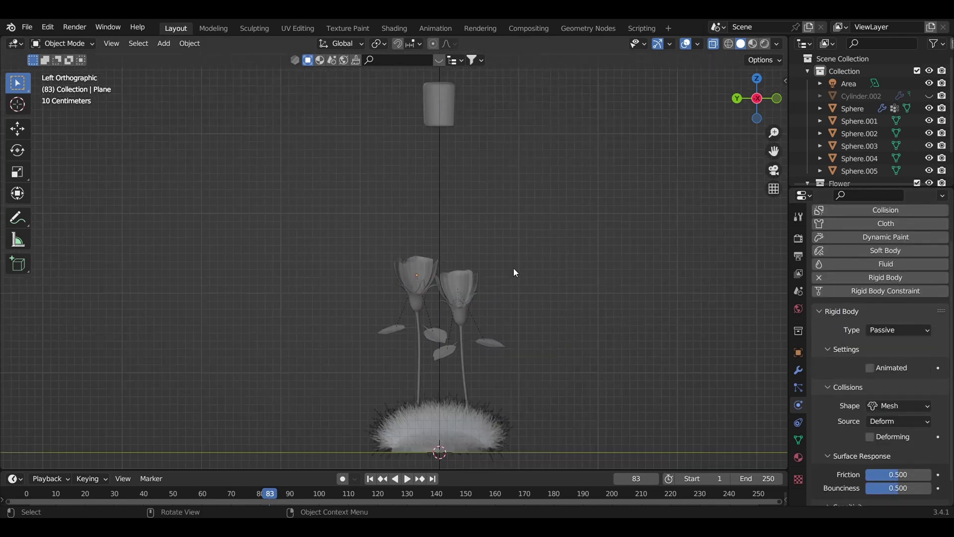
pyautogui.keyDown('shift'); pyautogui.moveTo(498, 181); pyautogui.dragTo(502, 332, button='middle'); pyautogui.keyUp('shift')
# Duplicate the spheres twice along Z to build a tall column.
pyautogui.hotkey('alt', 'h')
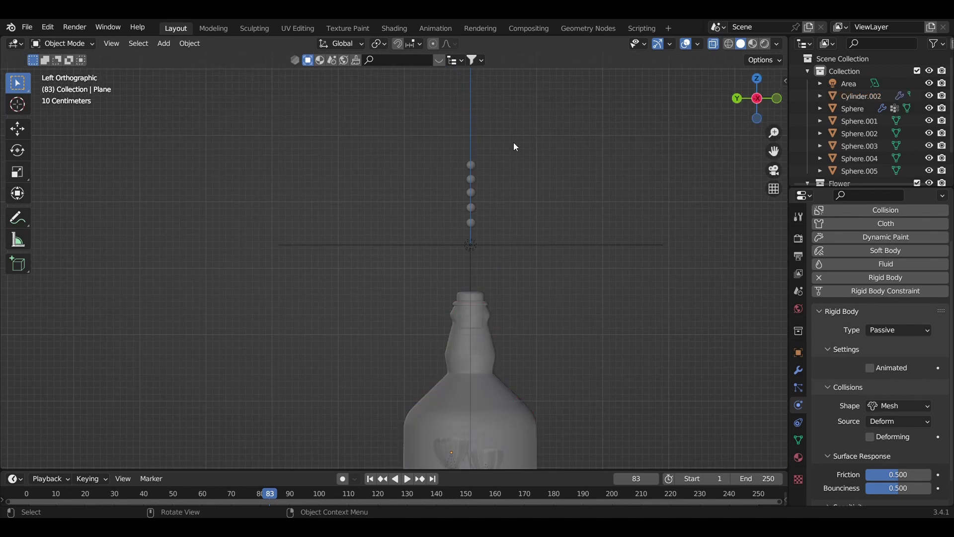
pyautogui.moveTo(532, 112); pyautogui.dragTo(442, 209)
pyautogui.keyDown('shift'); pyautogui.moveTo(505, 174); pyautogui.dragTo(496, 208, button='middle'); pyautogui.keyUp('shift')
pyautogui.hotkey('shift', 'd')
pyautogui.press('z')
pyautogui.click(506, 141)
pyautogui.moveTo(432, 97); pyautogui.dragTo(470, 323)
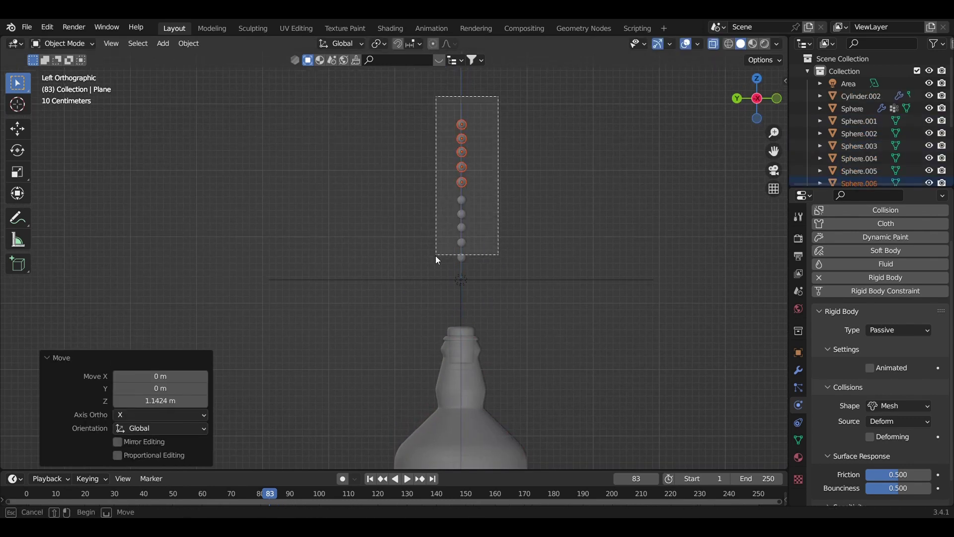
pyautogui.scroll(-2, 492, 229)
pyautogui.hotkey('shift', 'd')
pyautogui.press('z')
pyautogui.click(491, 251)
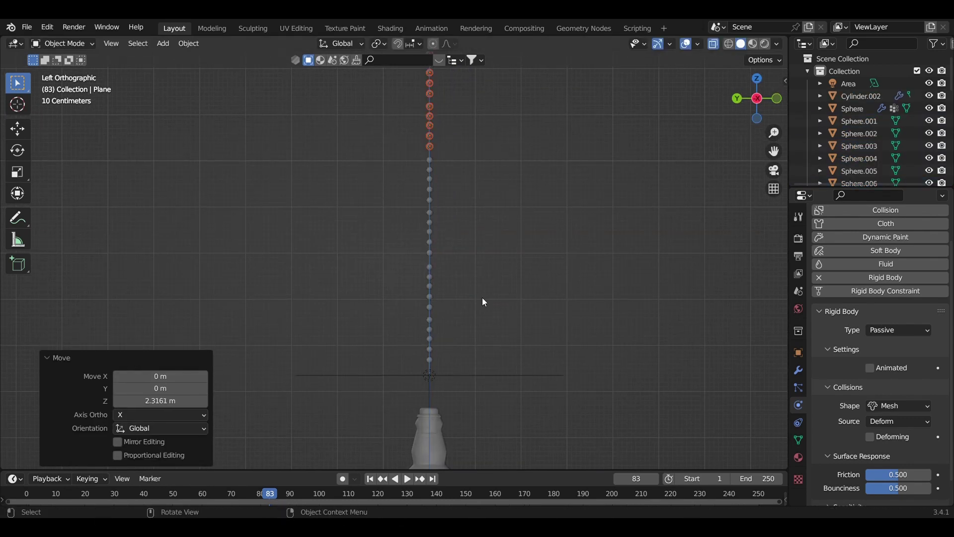
# Make the bottom sphere an Active rigid body with Sphere shape and adjusted bounciness.
pyautogui.click(430, 360)
pyautogui.scroll(1, 430, 359)
pyautogui.click(891, 317)
pyautogui.scroll(-3, 904, 348)
pyautogui.click(904, 386)
pyautogui.click(902, 348)
pyautogui.moveTo(913, 453); pyautogui.dragTo(934, 453)
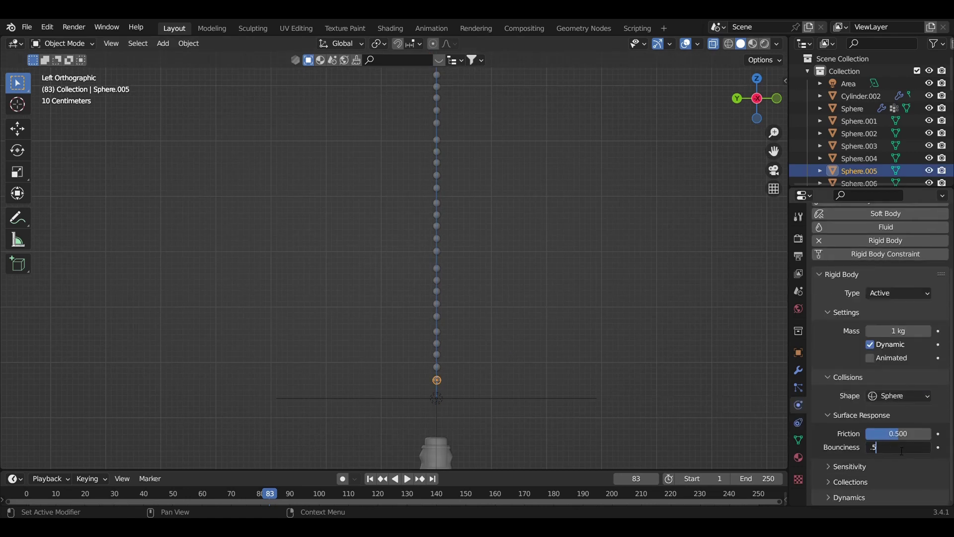
pyautogui.scroll(-2, 583, 228)
# Save Flower.blend and return to the first frame.
pyautogui.click(427, 321)
pyautogui.hotkey('ctrl', 's')
pyautogui.hotkey('shift', 'Left')
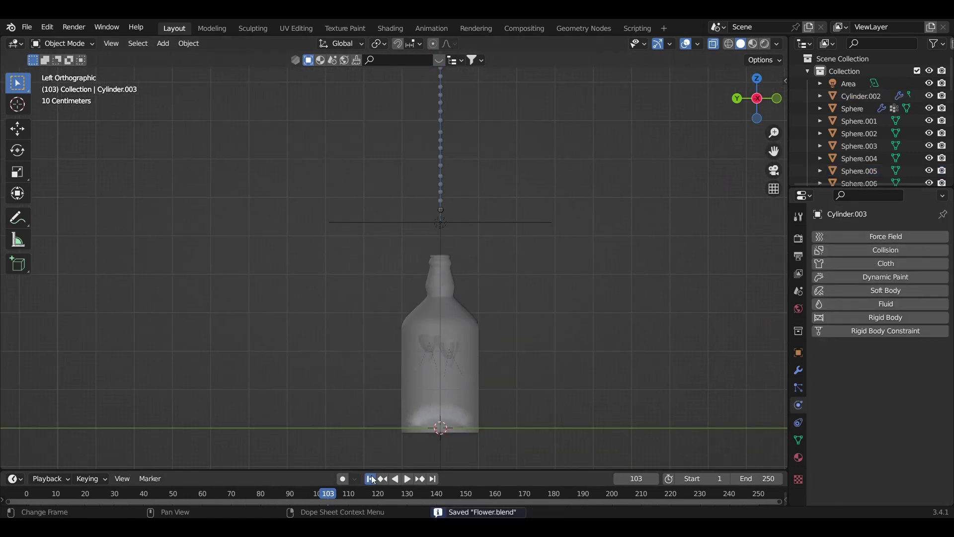
# Box-select the whole sphere column and copy rigid-body settings from the active sphere.
pyautogui.keyDown('shift'); pyautogui.moveTo(469, 302); pyautogui.dragTo(477, 400, button='middle'); pyautogui.keyUp('shift')
pyautogui.click(438, 374)
pyautogui.scroll(-2, 889, 426)
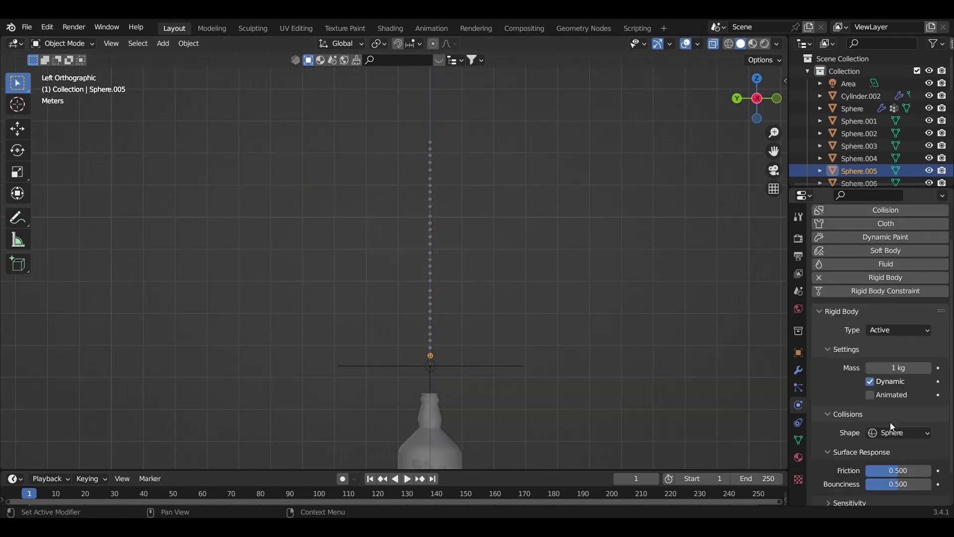
pyautogui.moveTo(513, 92); pyautogui.dragTo(379, 379)
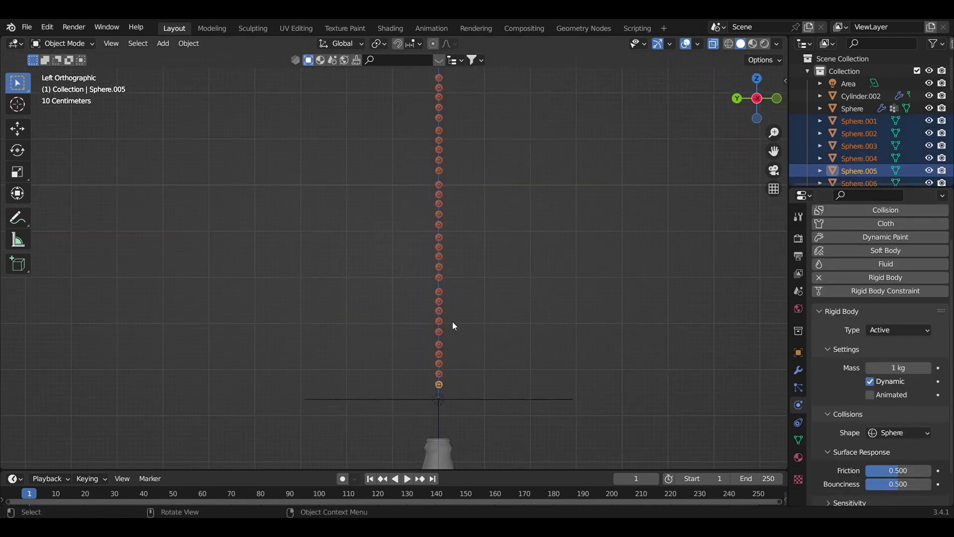
pyautogui.click(188, 43)
# Play the simulation in solid and Rendered preview to watch the spheres fall.
pyautogui.press('space')
pyautogui.scroll(-5, 485, 384)
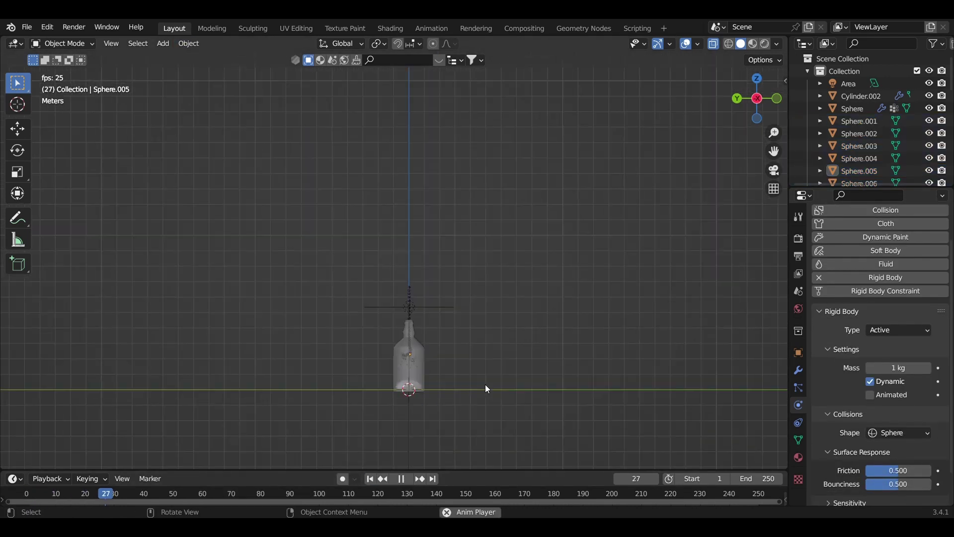
pyautogui.scroll(3, 467, 320)
pyautogui.click(369, 479)
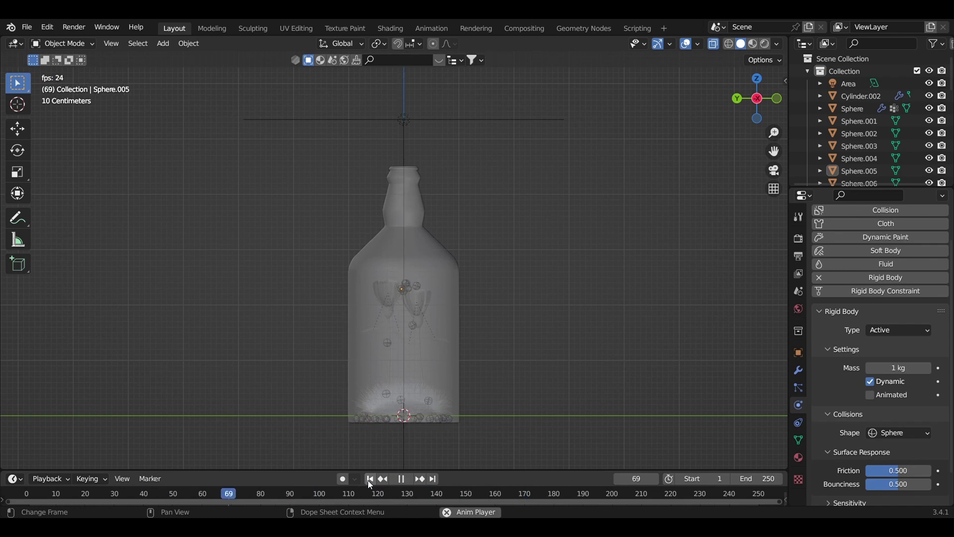
pyautogui.press('Escape')
pyautogui.click(765, 44)
pyautogui.moveTo(477, 248); pyautogui.dragTo(472, 256, button='middle')
pyautogui.press('space')
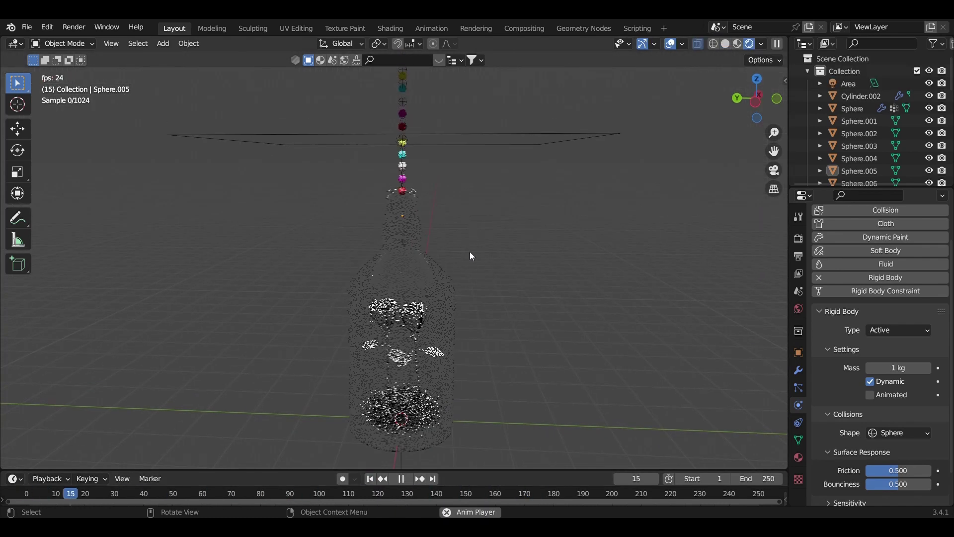
pyautogui.scroll(5, 486, 363)
pyautogui.press('space')
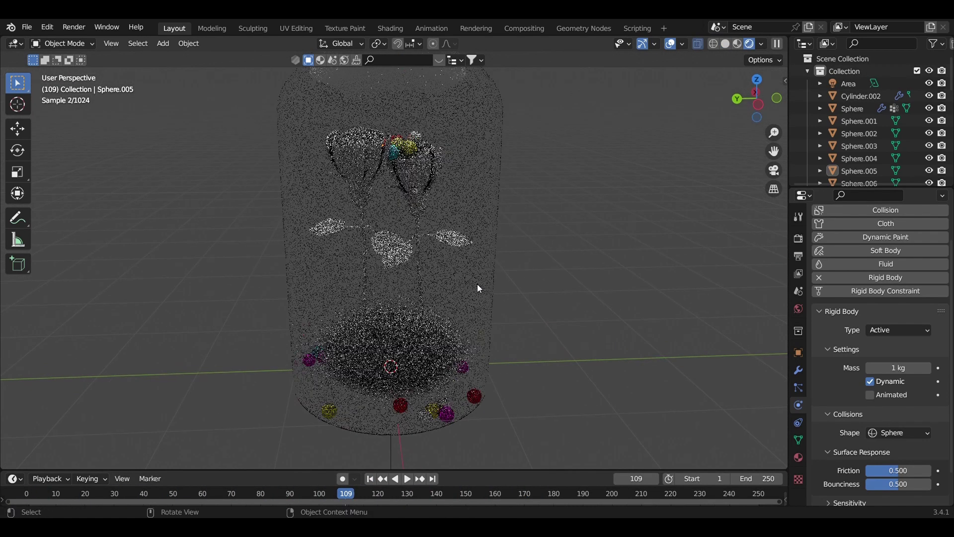
# Return to solid shading and hide the jar to reveal the roses.
pyautogui.moveTo(469, 287)
pyautogui.mouseDown(button='middle')
pyautogui.moveTo(434, 283)
pyautogui.moveTo(449, 324)
pyautogui.mouseUp(button='middle')
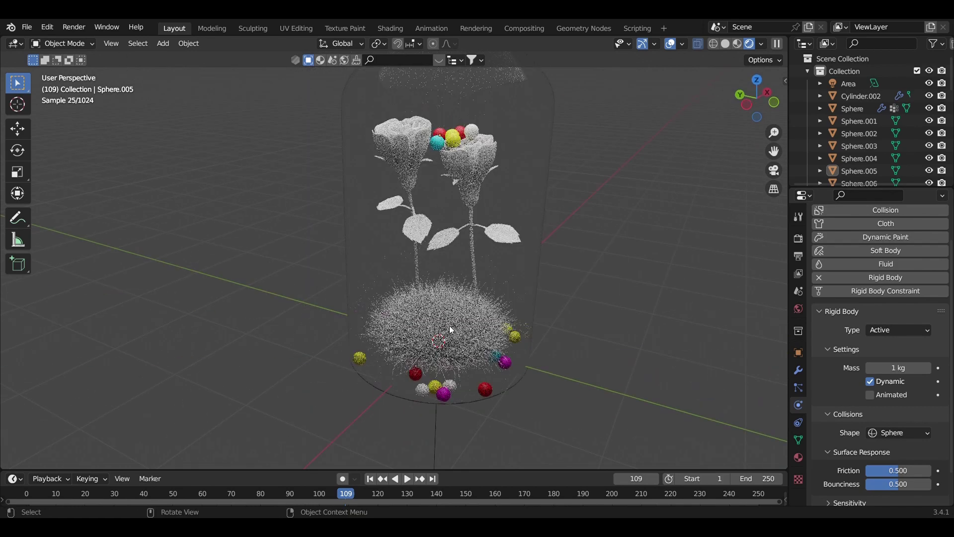
pyautogui.click(476, 165)
pyautogui.click(725, 43)
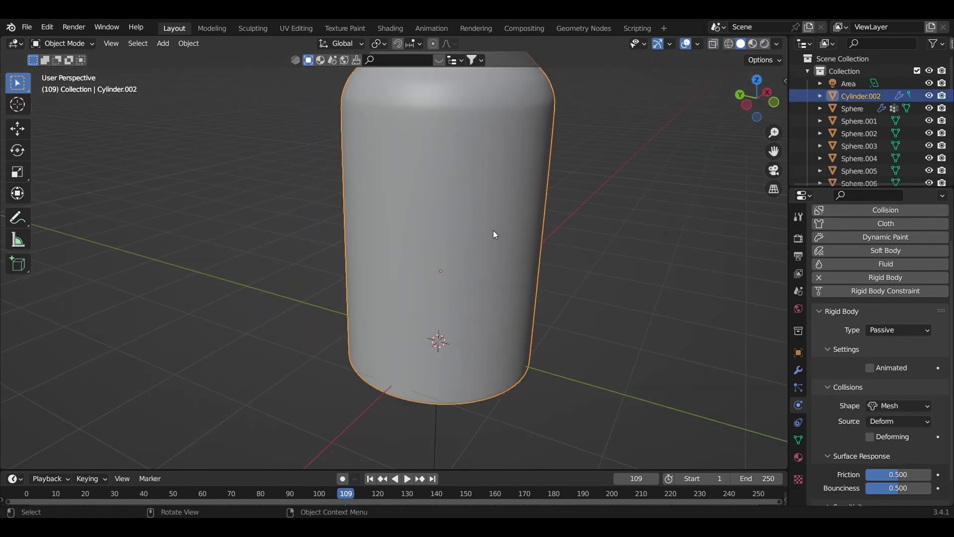
pyautogui.press('h')
pyautogui.click(825, 315)
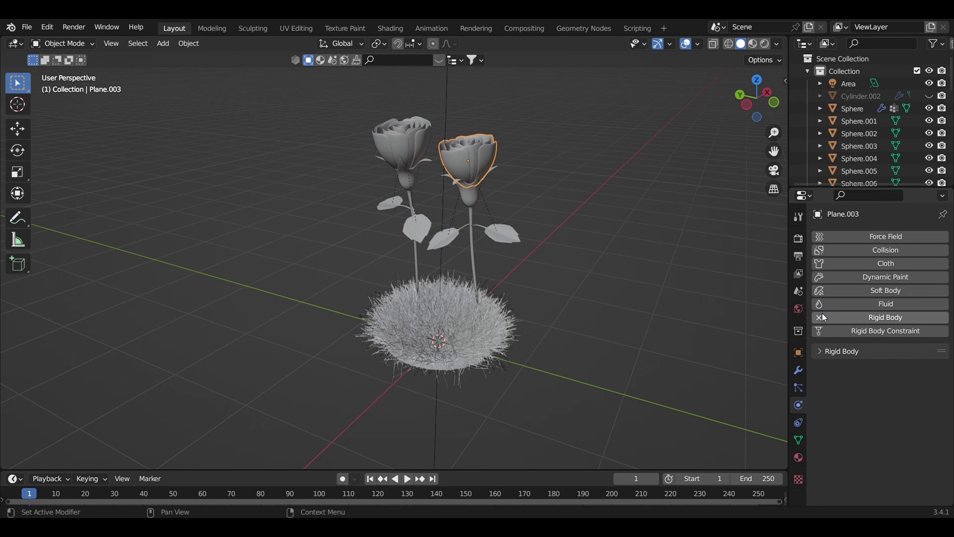
# Assign a new tan material to the grass mound's base faces.
pyautogui.click(824, 351)
pyautogui.scroll(-3, 848, 423)
pyautogui.click(938, 288)
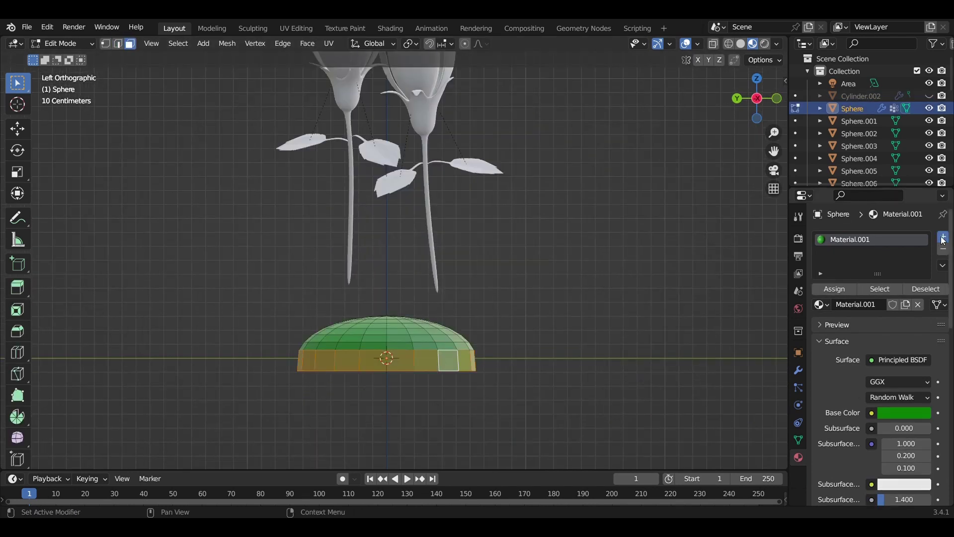
pyautogui.click(904, 433)
pyautogui.click(852, 317)
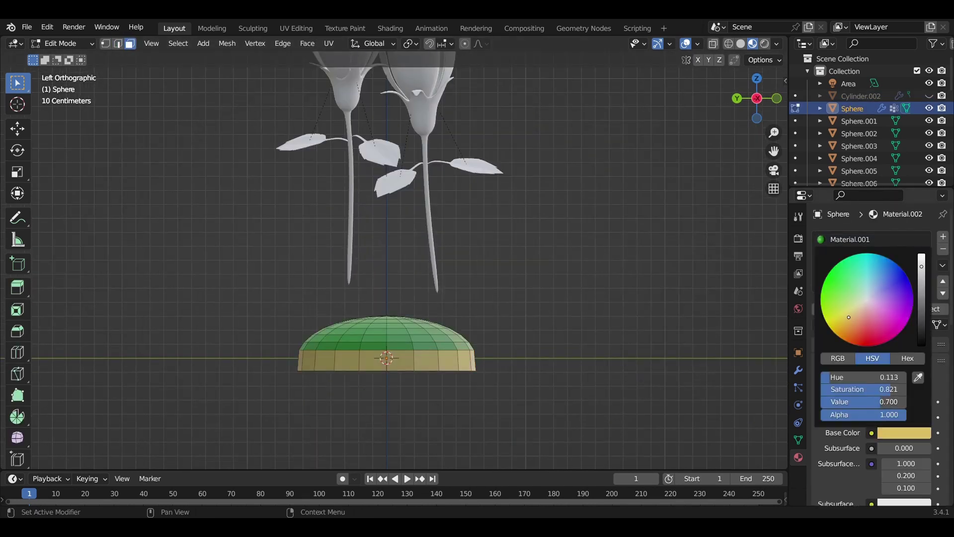
pyautogui.press('Tab')
pyautogui.click(566, 251)
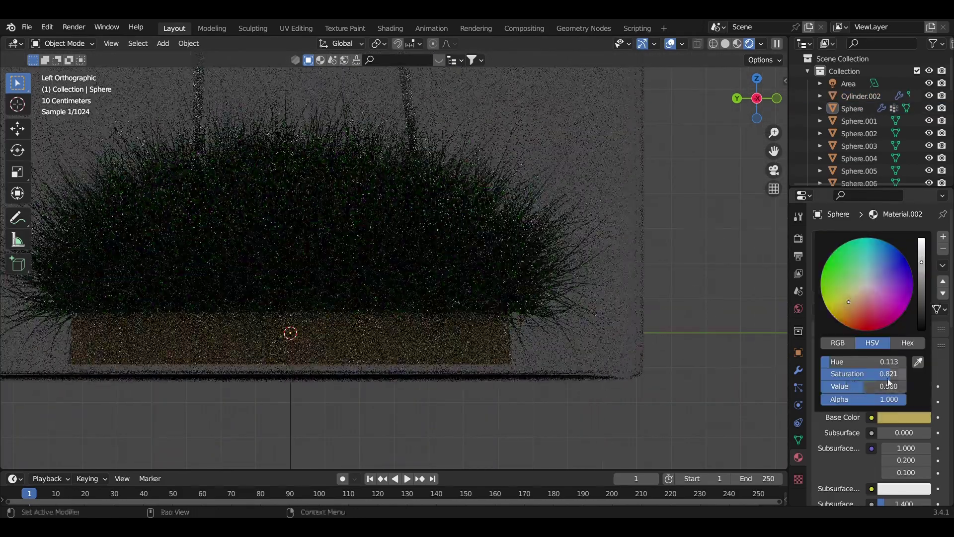
# Darken the mound's green grass material to Value 0.2.
pyautogui.moveTo(487, 318); pyautogui.dragTo(517, 336, button='middle')
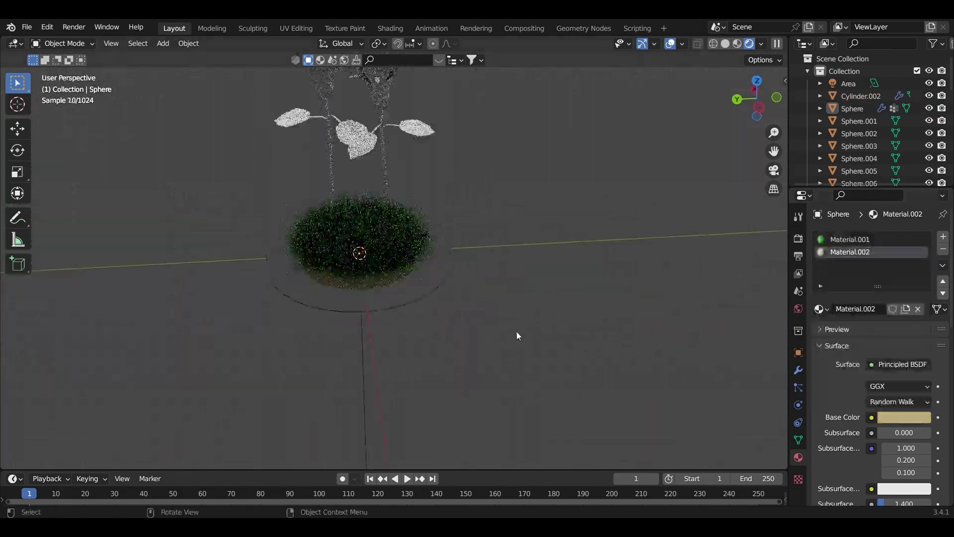
pyautogui.moveTo(441, 284); pyautogui.dragTo(446, 350, button='middle')
pyautogui.click(850, 239)
pyautogui.click(899, 417)
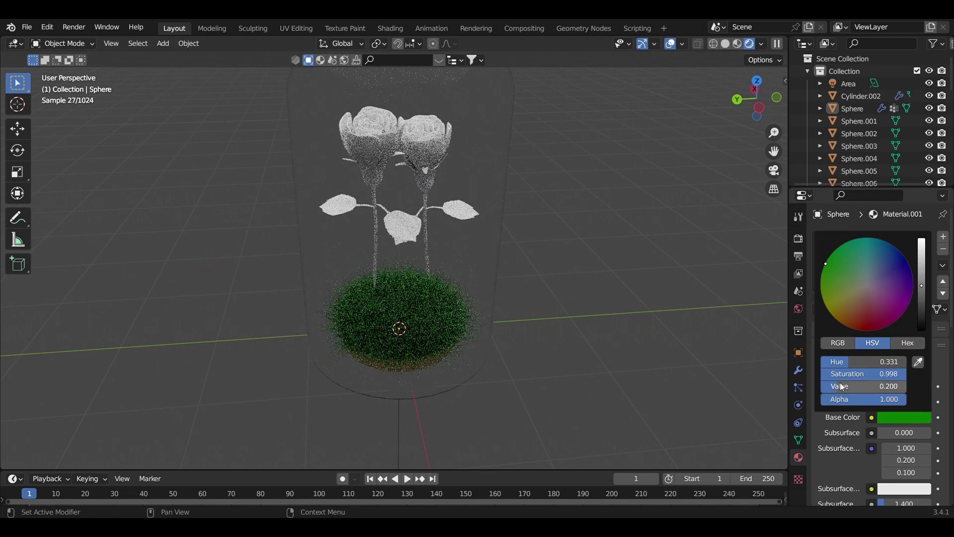
pyautogui.moveTo(842, 387); pyautogui.dragTo(829, 386)
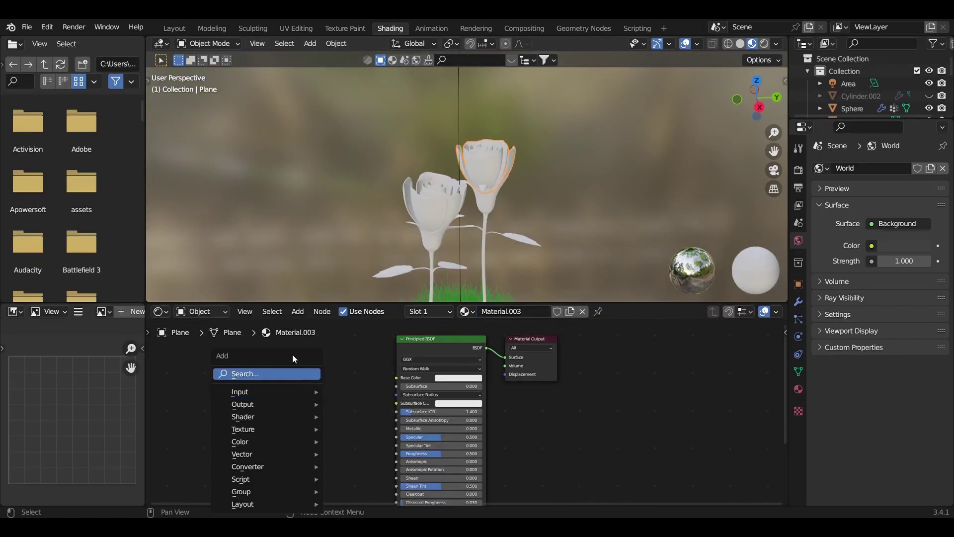
# Add a ColorRamp node and a Mix node set to Multiply in the petal material.
pyautogui.write('color ramp')
pyautogui.press('Return')
pyautogui.click(226, 372)
pyautogui.hotkey('shift', 'a')
pyautogui.click(377, 428)
pyautogui.click(335, 376)
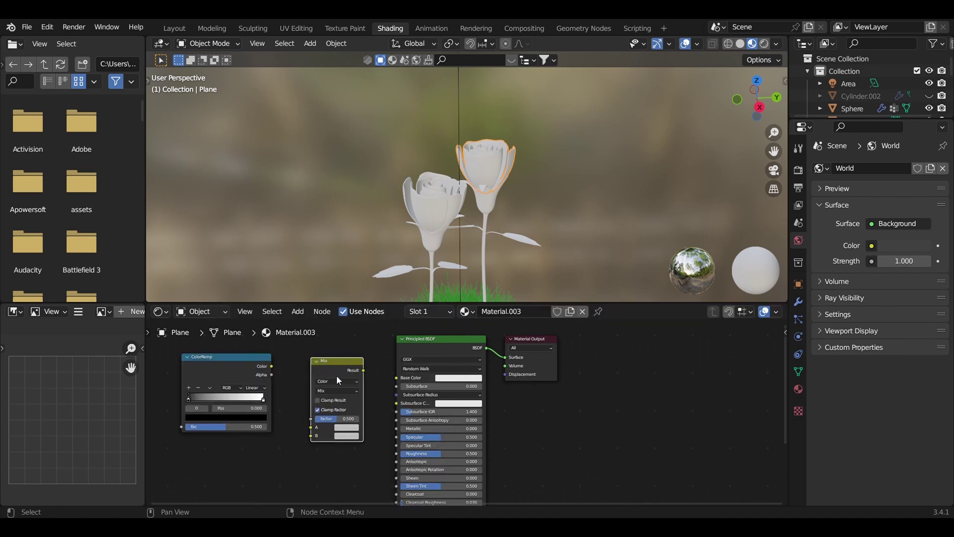
pyautogui.click(336, 381)
# Wire Mix into Base Color and the ramp into B, then recolour the ramp stops.
pyautogui.moveTo(363, 370); pyautogui.dragTo(396, 377)
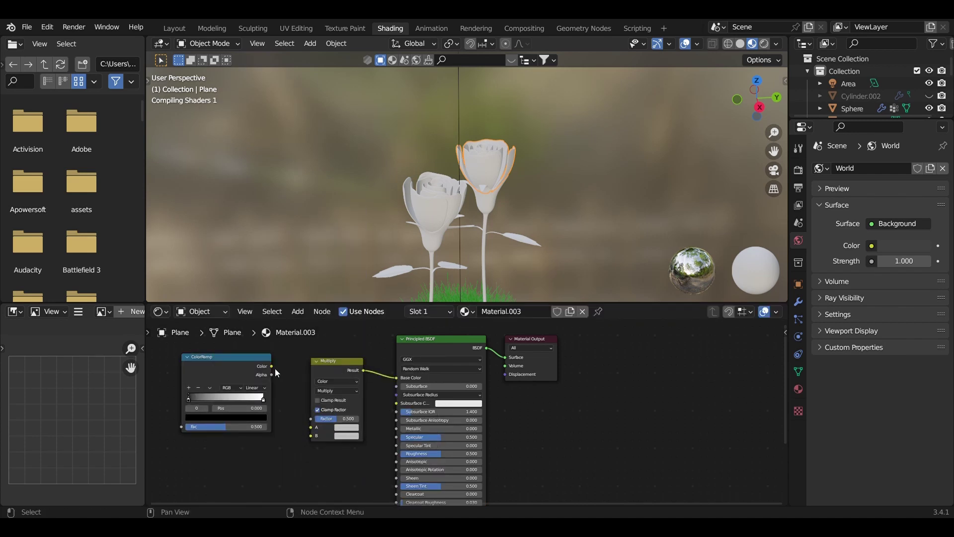
pyautogui.moveTo(333, 361); pyautogui.dragTo(335, 351)
pyautogui.moveTo(272, 367); pyautogui.dragTo(336, 425)
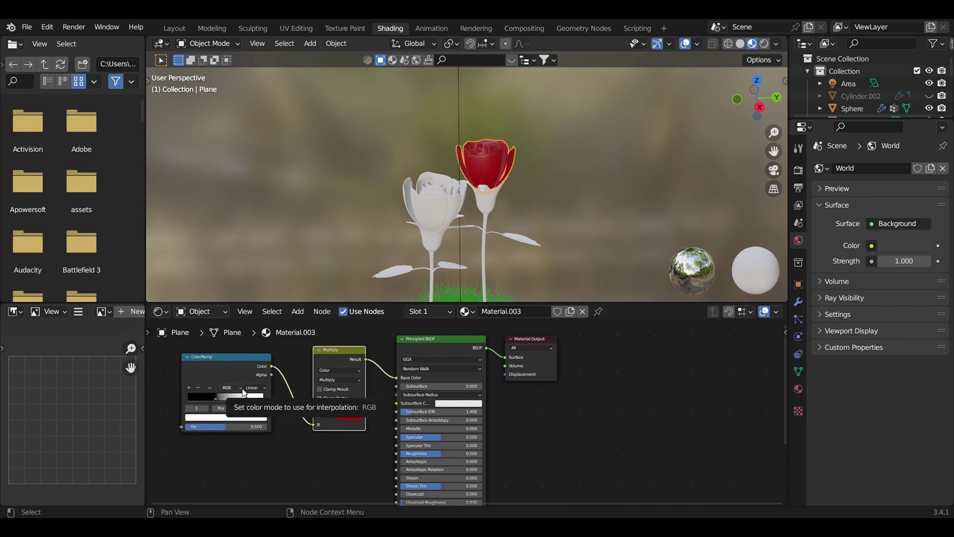
pyautogui.scroll(1, 399, 231)
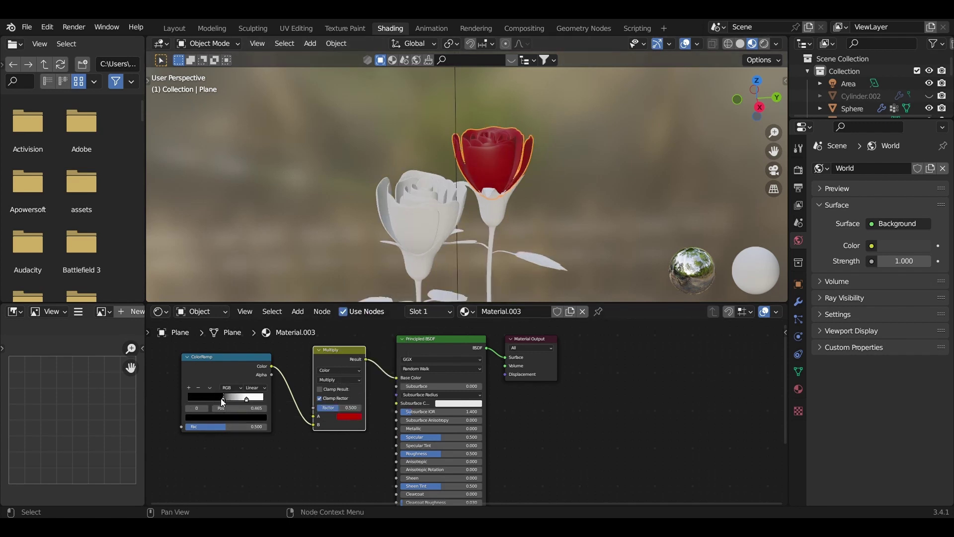
pyautogui.click(214, 418)
pyautogui.moveTo(234, 397); pyautogui.dragTo(248, 398)
pyautogui.click(235, 417)
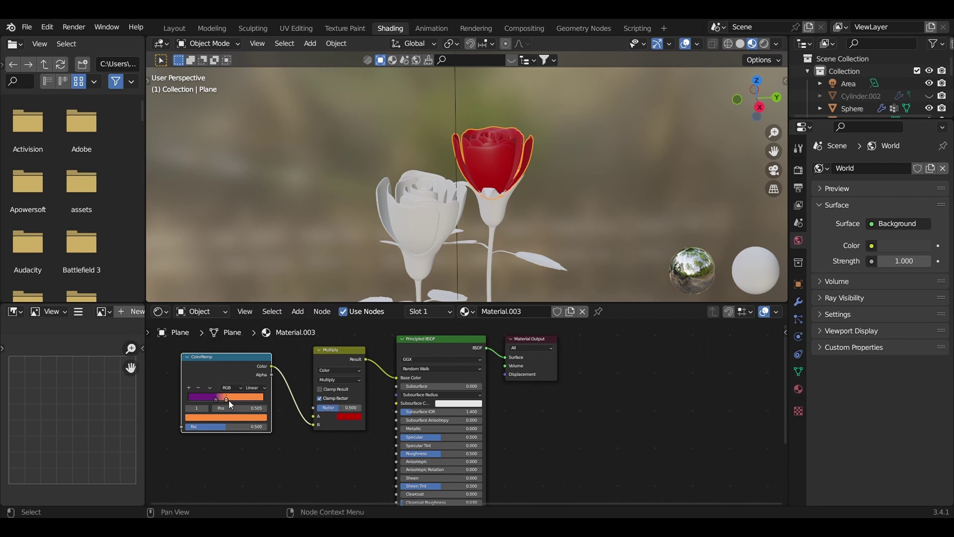
pyautogui.scroll(1, 229, 401)
pyautogui.moveTo(383, 298); pyautogui.dragTo(539, 204, button='middle')
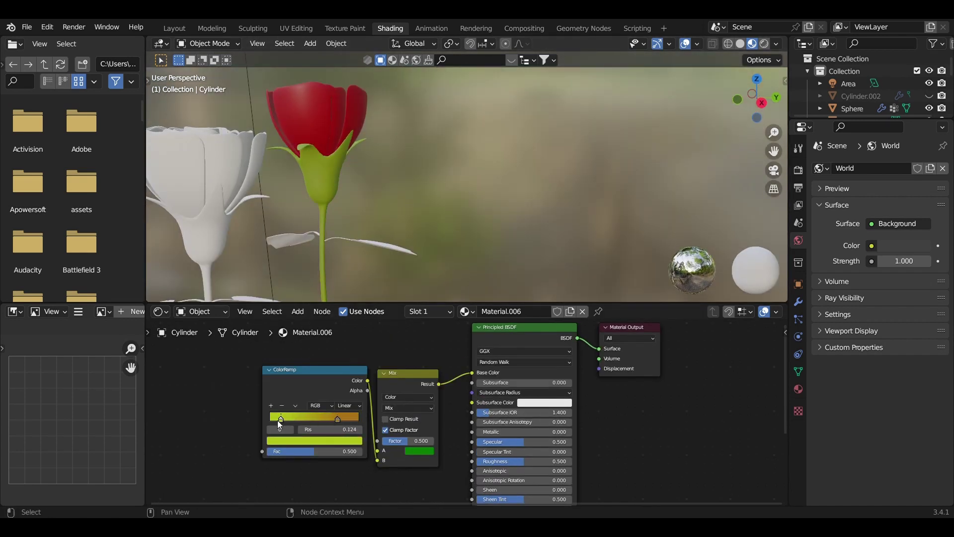
# Recolour the stem's ColorRamp stops green and yellow-green, with the left stop at 0.244.
pyautogui.click(314, 440)
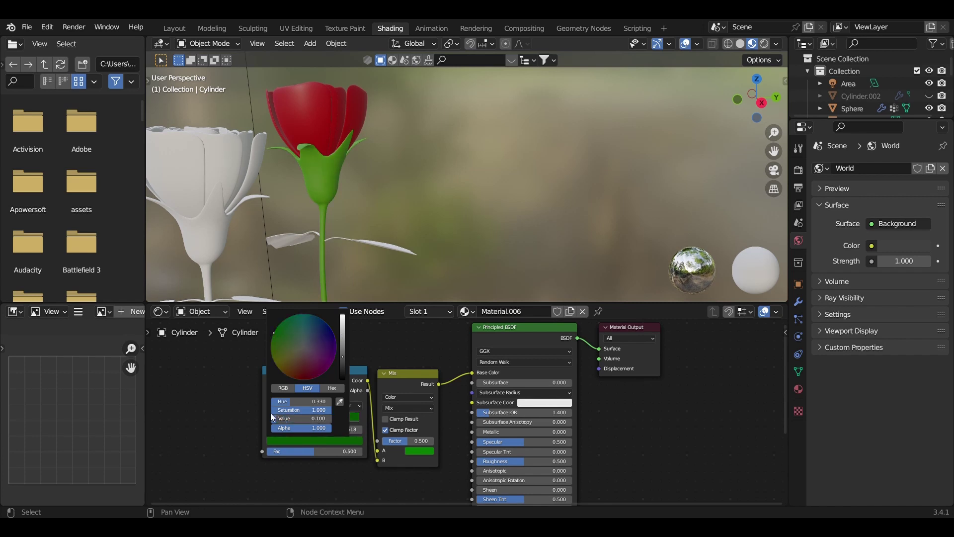
pyautogui.click(297, 417)
pyautogui.moveTo(282, 416); pyautogui.dragTo(293, 417)
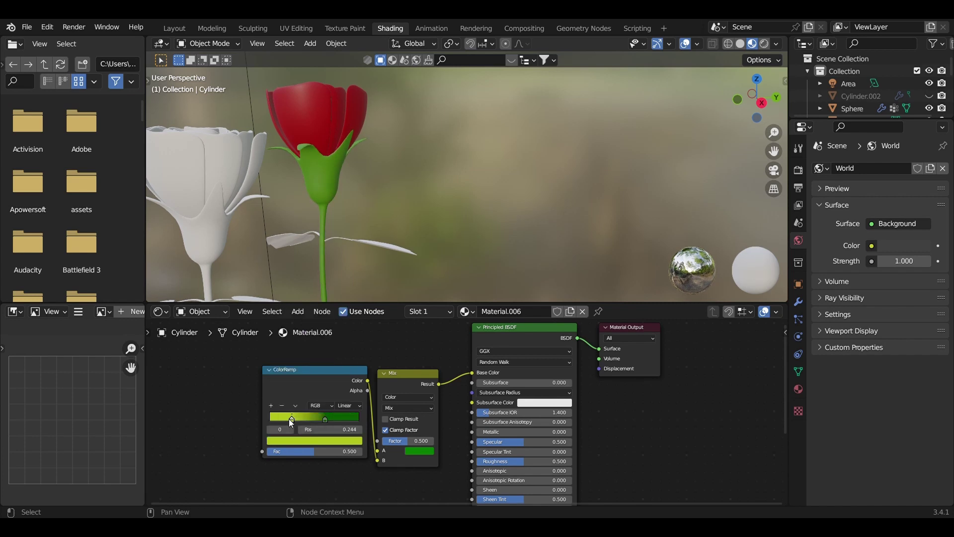
pyautogui.click(314, 441)
pyautogui.click(419, 450)
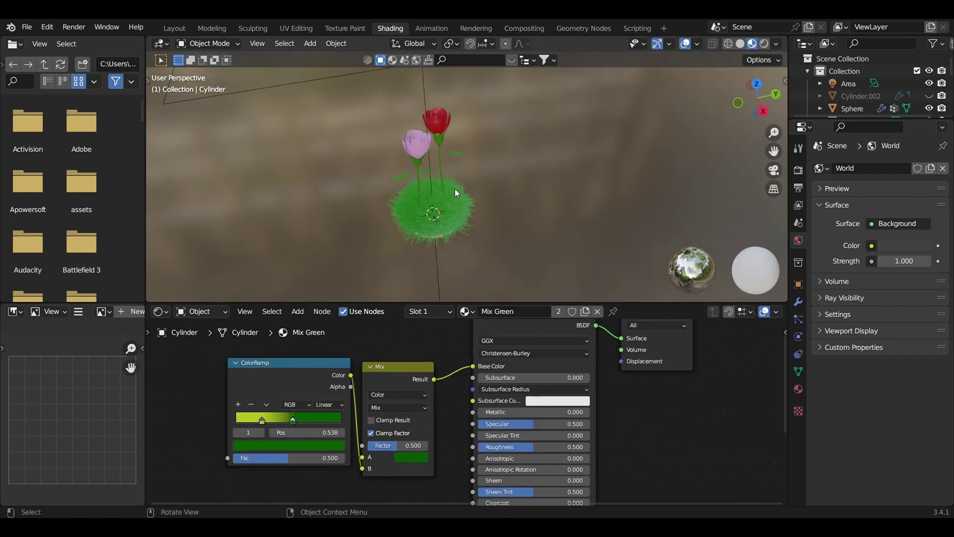
pyautogui.hotkey('shift', 'a')
# Add Texture Coordinate and Mapping nodes to the left of the leaf's ColorRamp.
pyautogui.write('c')
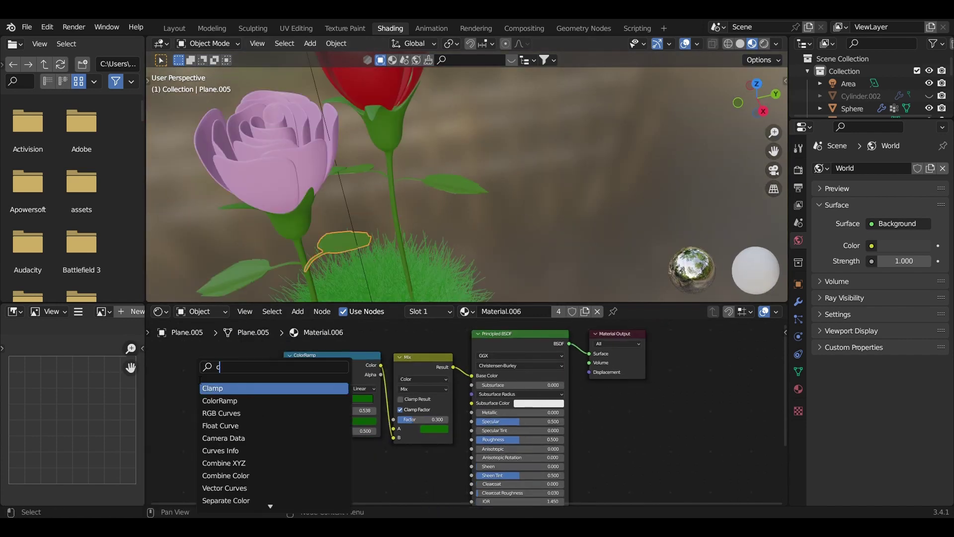
pyautogui.press('Return')
pyautogui.click(196, 412)
pyautogui.hotkey('shift', 'a')
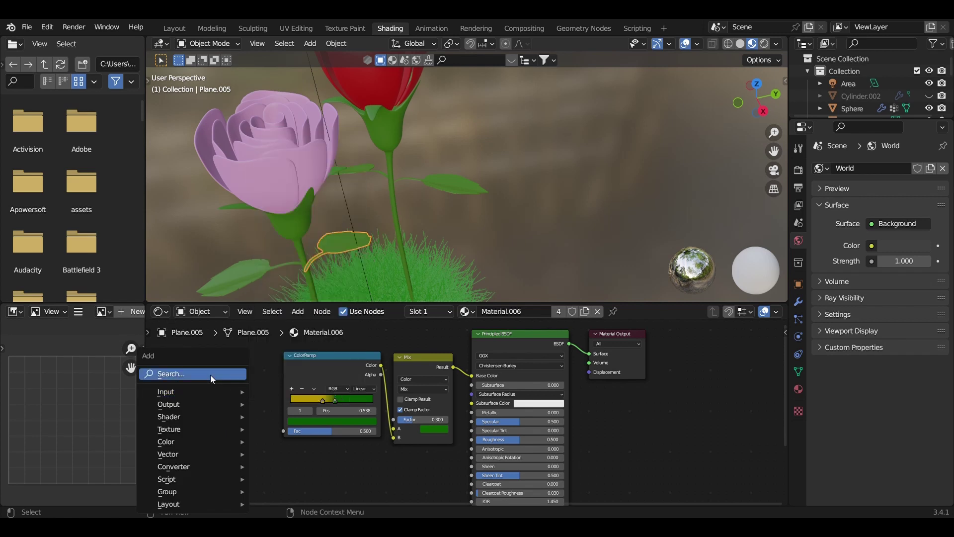
pyautogui.write('map')
pyautogui.press('Return')
pyautogui.click(244, 412)
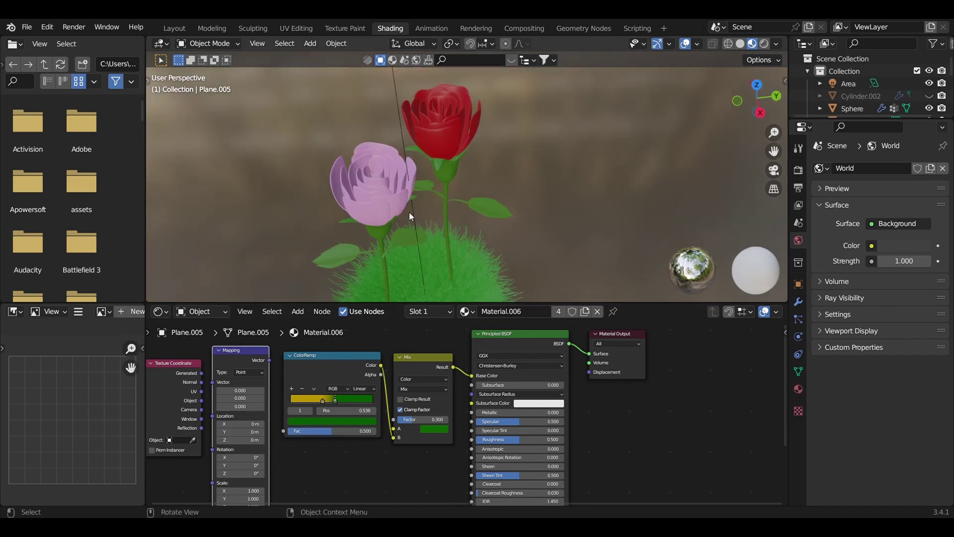
# Raise the pink rose's subsurface strength and tint the red rose's subsurface colour deep red.
pyautogui.click(538, 403)
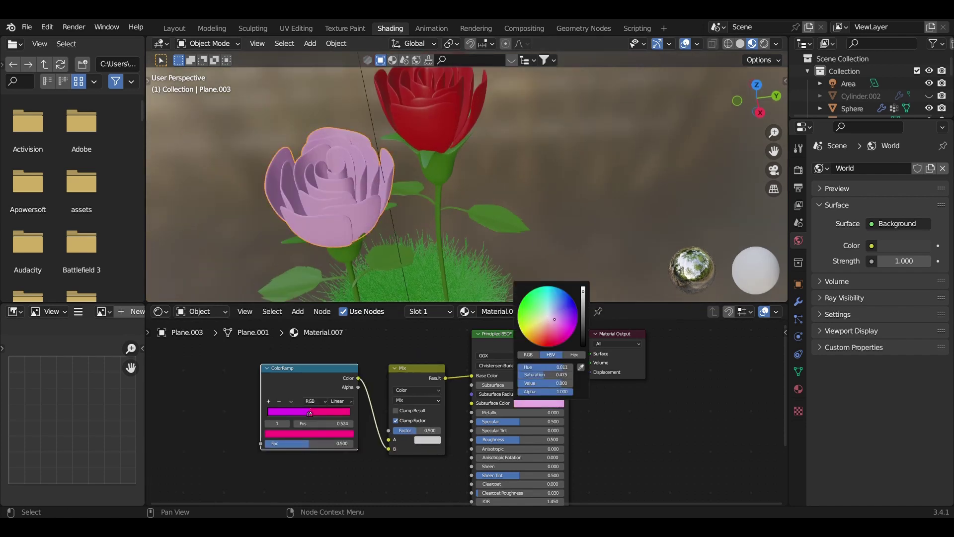
pyautogui.moveTo(521, 384); pyautogui.dragTo(527, 385)
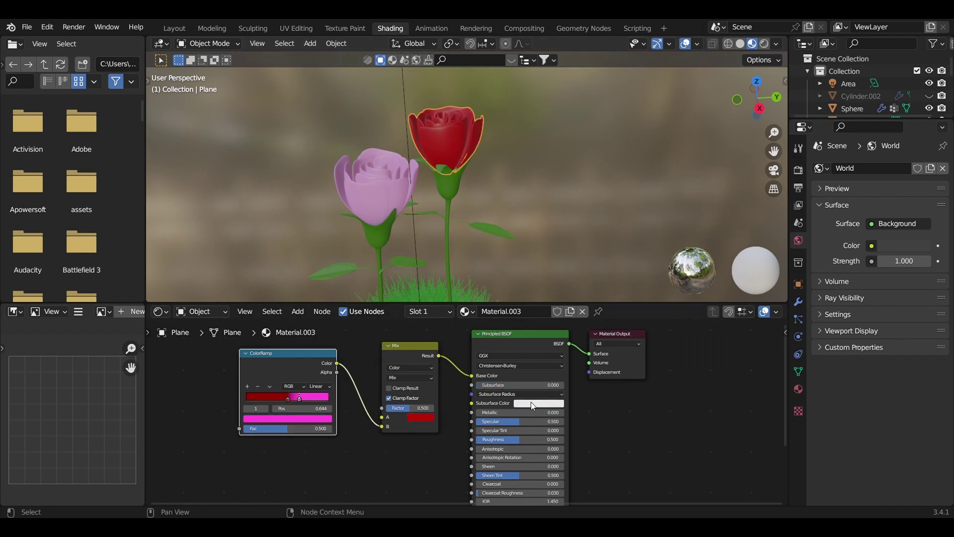
pyautogui.click(531, 402)
pyautogui.click(538, 402)
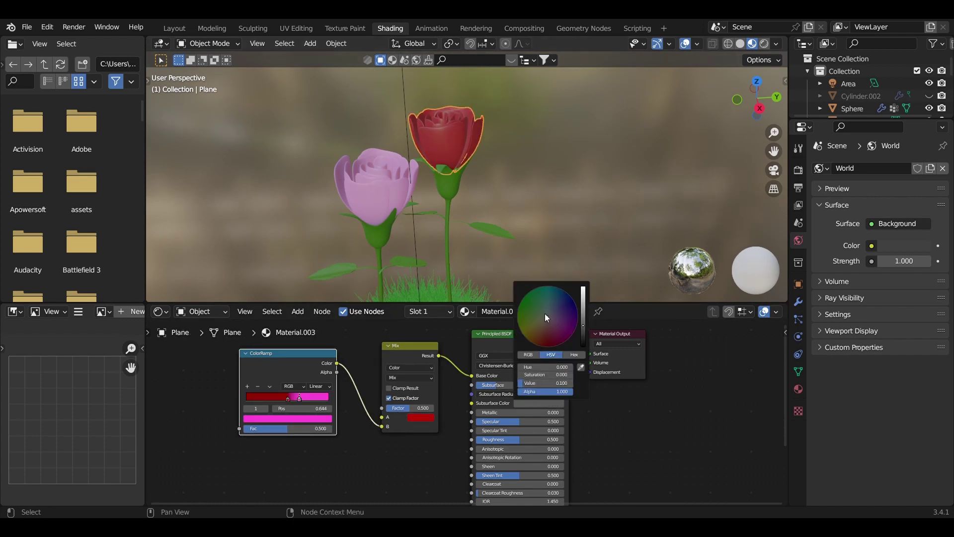
pyautogui.moveTo(565, 166); pyautogui.dragTo(401, 212, button='middle')
pyautogui.click(401, 212)
pyautogui.click(539, 375)
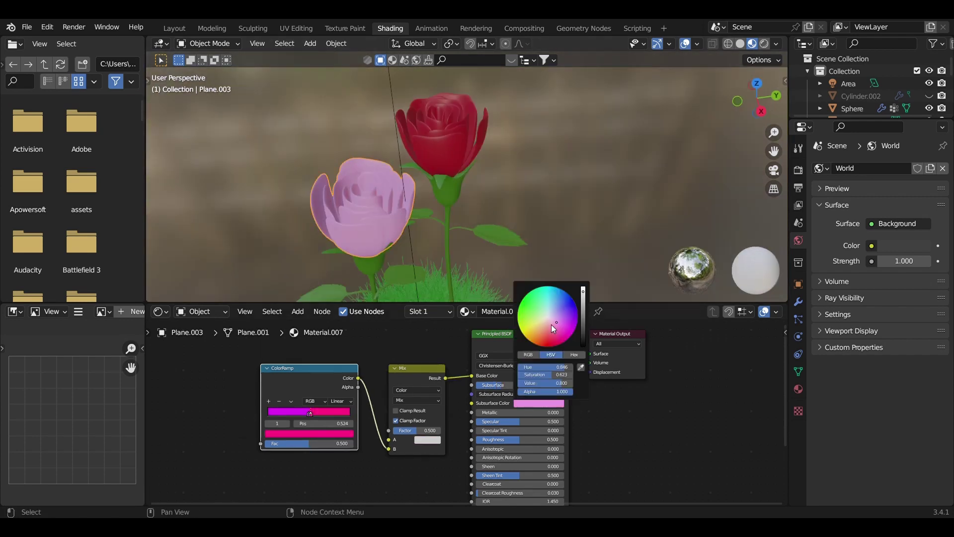
pyautogui.moveTo(562, 192); pyautogui.dragTo(450, 154, button='middle')
pyautogui.click(450, 154)
pyautogui.click(539, 375)
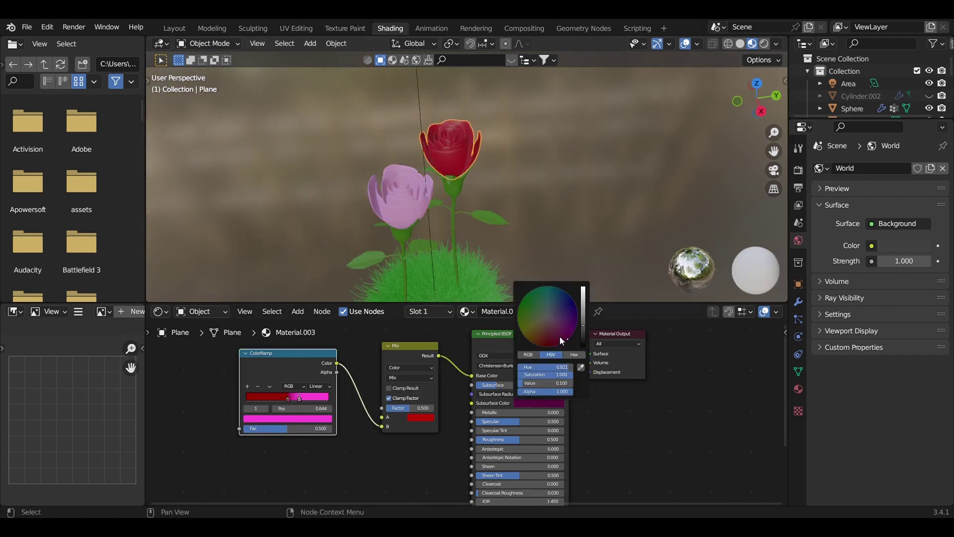
# Give the leaf a yellow-orange subsurface colour and raise its subsurface amount to about 0.060.
pyautogui.moveTo(557, 189); pyautogui.dragTo(494, 205, button='middle')
pyautogui.click(495, 204)
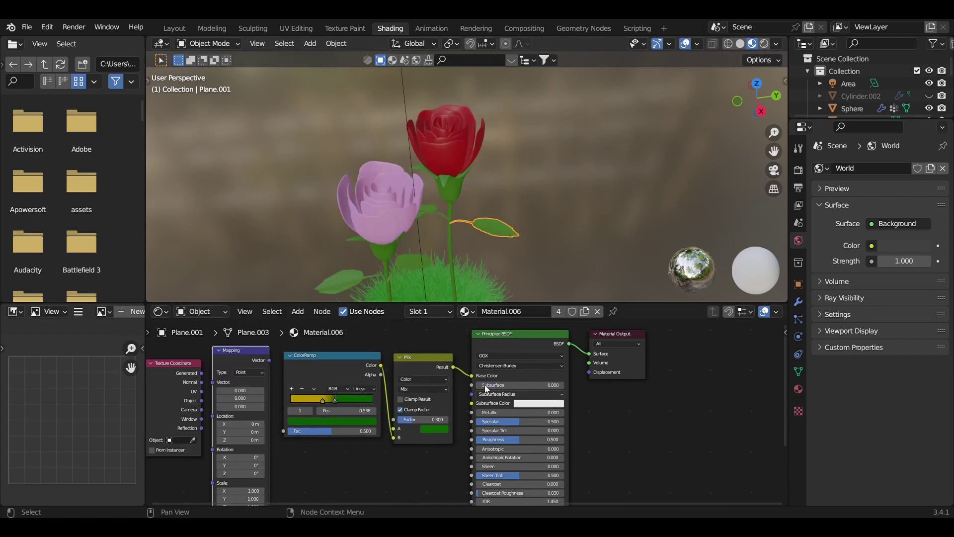
pyautogui.click(535, 403)
pyautogui.click(558, 298)
pyautogui.moveTo(562, 209); pyautogui.dragTo(499, 266, button='middle')
pyautogui.moveTo(497, 385); pyautogui.dragTo(502, 385)
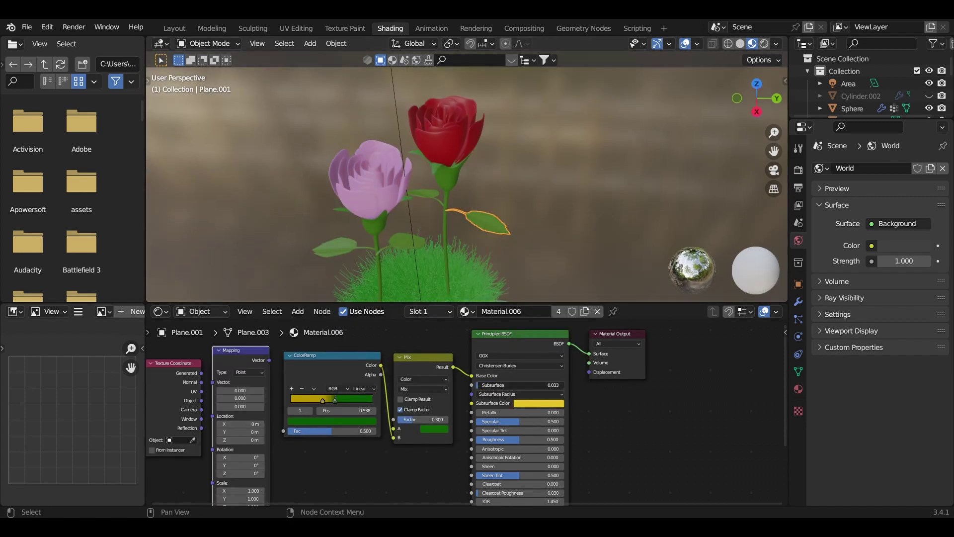
pyautogui.click(538, 402)
pyautogui.click(535, 344)
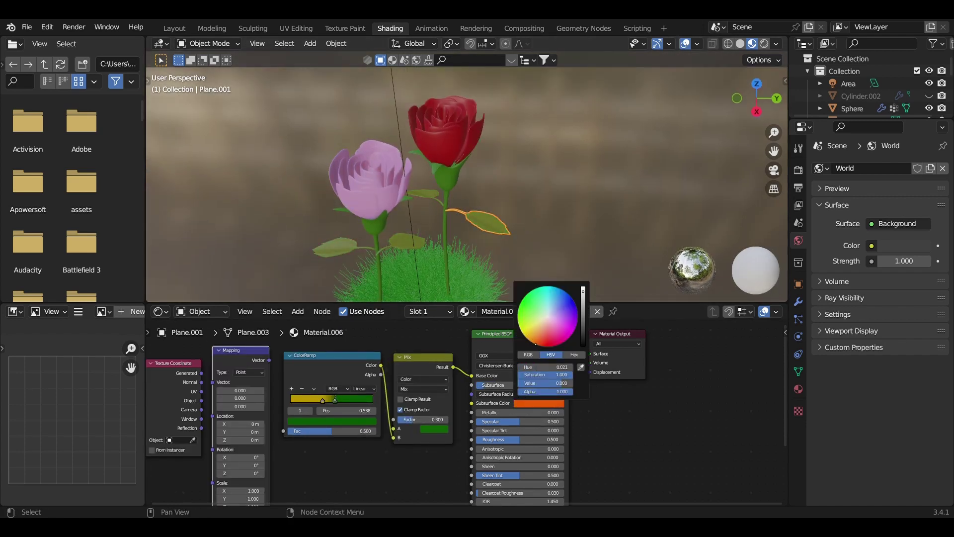
pyautogui.moveTo(497, 385); pyautogui.dragTo(516, 385)
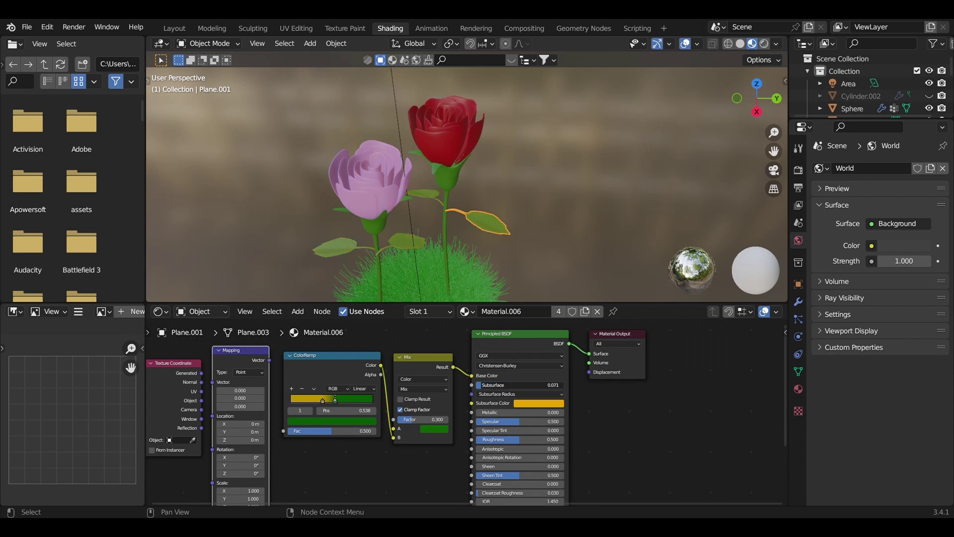
# Pick a green subsurface colour for the stem and adjust its brightness.
pyautogui.click(530, 404)
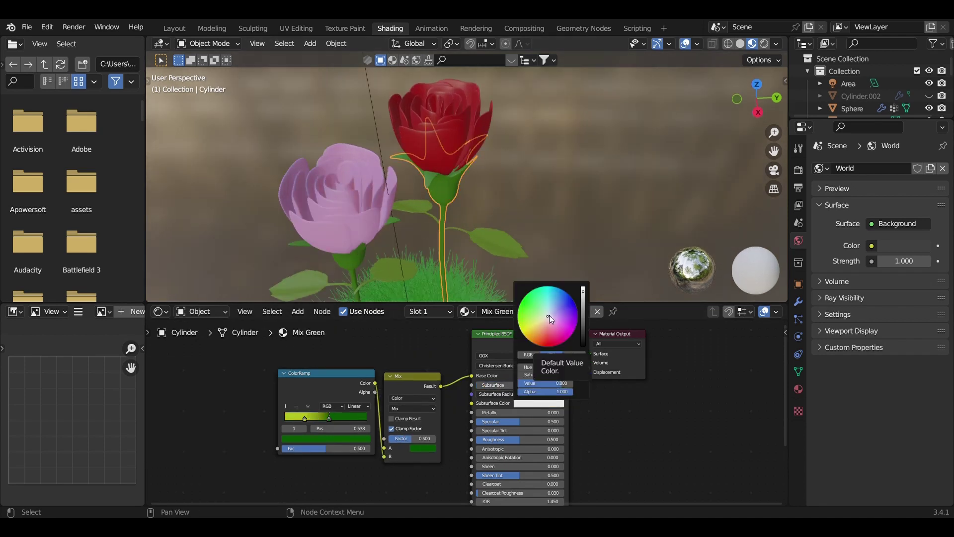
pyautogui.moveTo(549, 315); pyautogui.dragTo(522, 308)
pyautogui.click(534, 403)
pyautogui.scroll(-4, 530, 360)
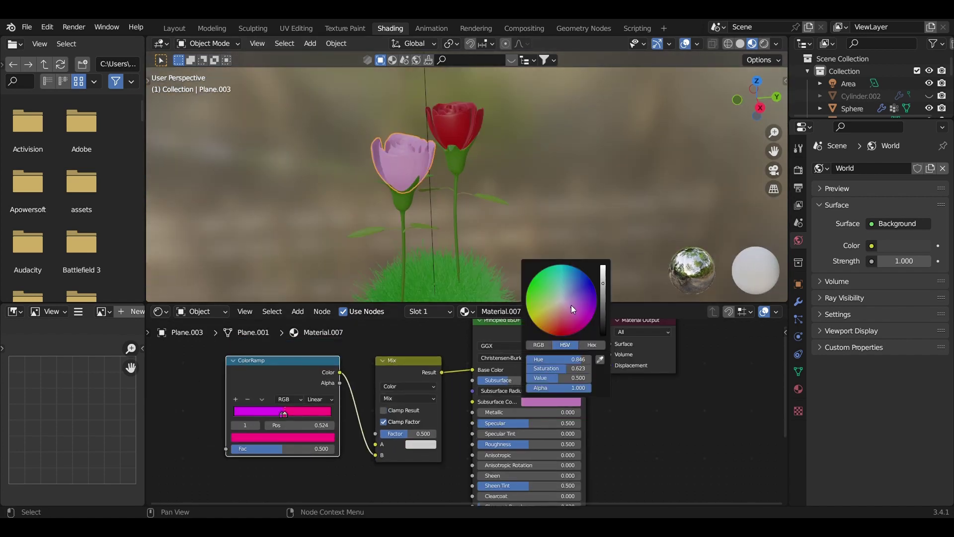
pyautogui.moveTo(236, 350); pyautogui.dragTo(282, 436)
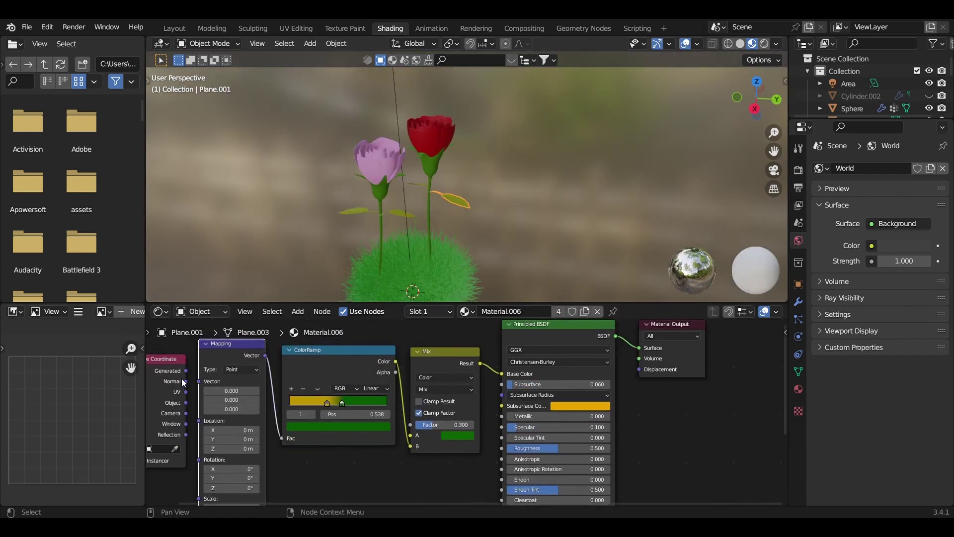
# Feed Texture Coordinate Normal into the Mapping vector and set all scale values to 0.2.
pyautogui.moveTo(206, 385)
pyautogui.mouseDown()
pyautogui.moveTo(199, 392)
pyautogui.moveTo(238, 430)
pyautogui.moveTo(231, 469)
pyautogui.mouseUp()
pyautogui.press('BackSpace')
pyautogui.write('0.2')
pyautogui.press('Return')
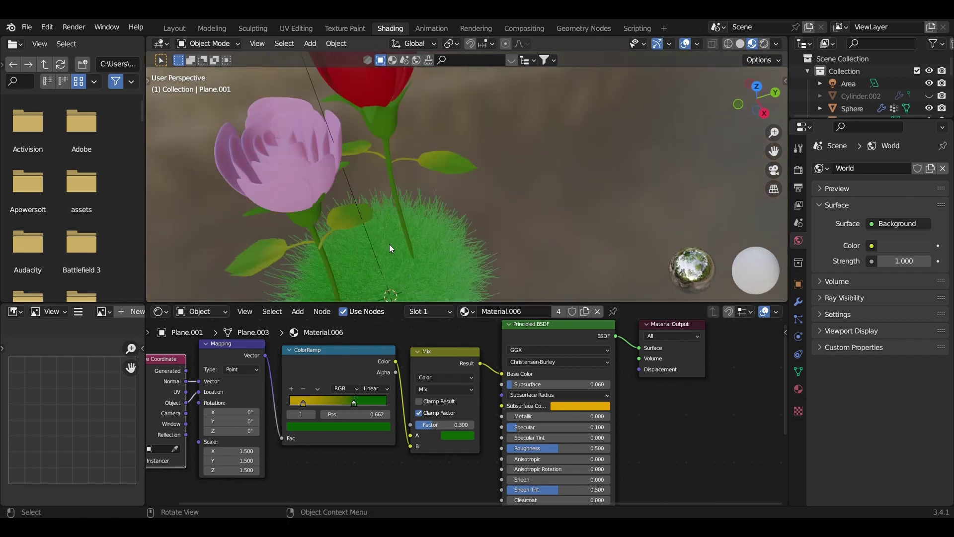
# Open the gradient's dark green colour and inspect the stem and leaf up close.
pyautogui.moveTo(389, 243); pyautogui.dragTo(292, 200, button='middle')
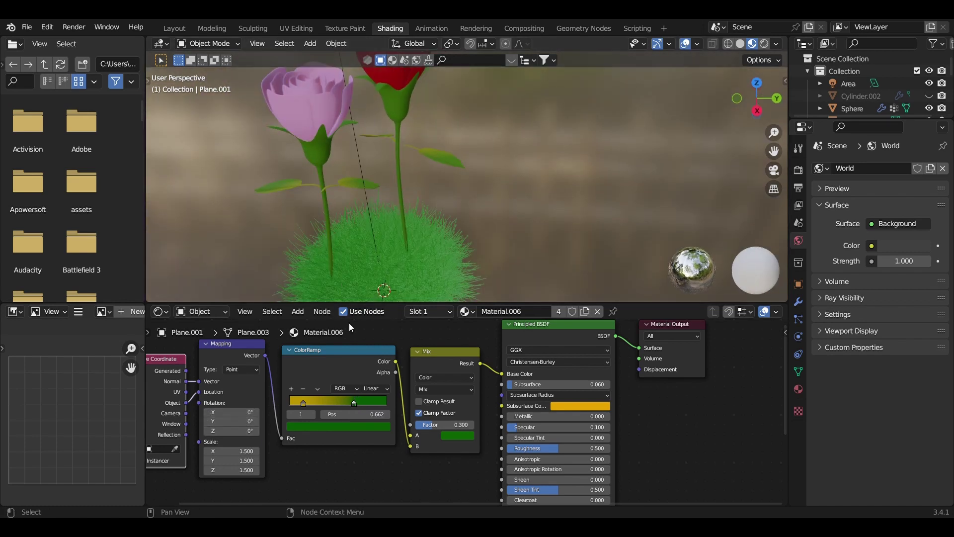
pyautogui.click(355, 425)
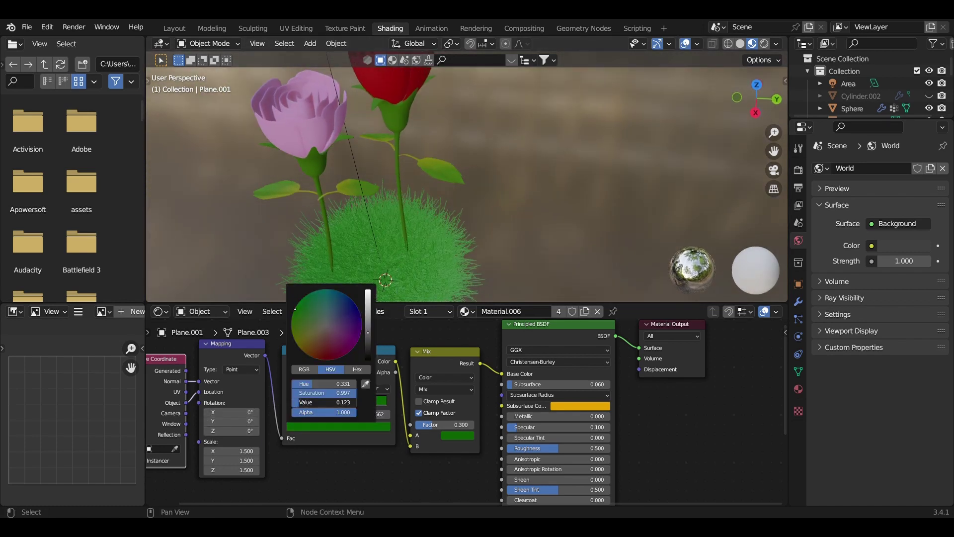
pyautogui.click(324, 220)
pyautogui.scroll(5, 402, 208)
pyautogui.click(401, 207)
pyautogui.moveTo(402, 208)
pyautogui.mouseDown(button='middle')
pyautogui.moveTo(340, 262)
pyautogui.moveTo(398, 184)
pyautogui.mouseUp(button='middle')
pyautogui.scroll(-5, 398, 185)
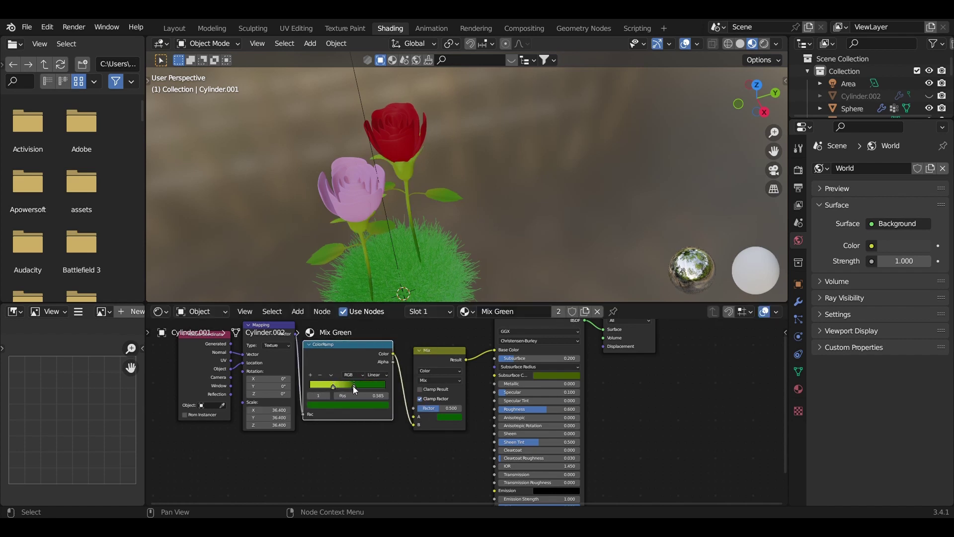
# Darken the green stop of the Mix Green stem ColorRamp to a value of about 0.3.
pyautogui.click(328, 405)
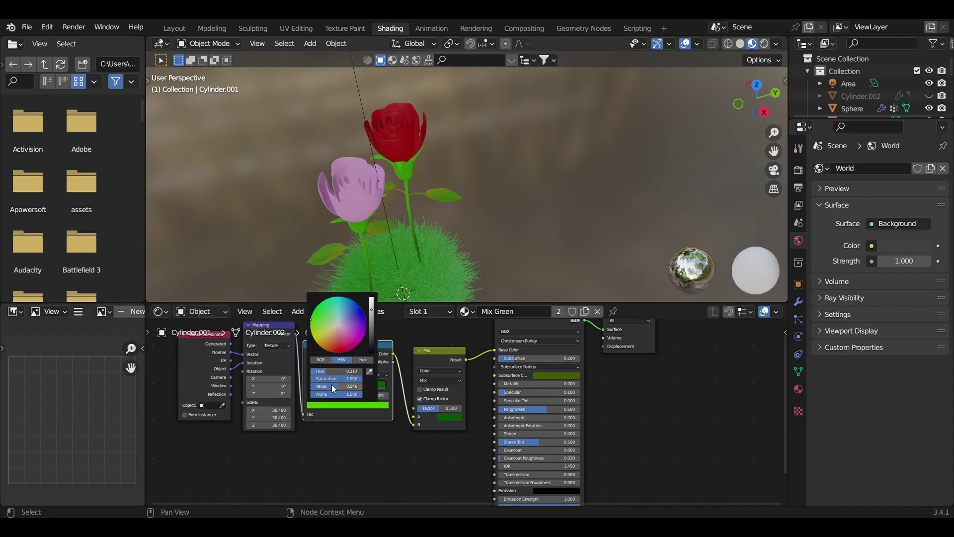
pyautogui.keyDown('ctrl'); pyautogui.moveTo(334, 388); pyautogui.dragTo(316, 389); pyautogui.keyUp('ctrl')
pyautogui.write('150')
pyautogui.press('Return')
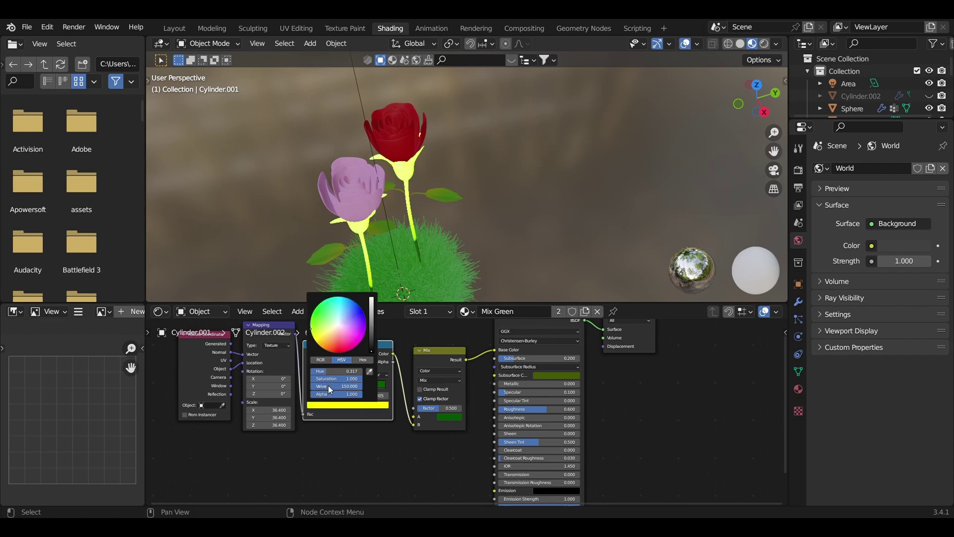
pyautogui.press('Return')
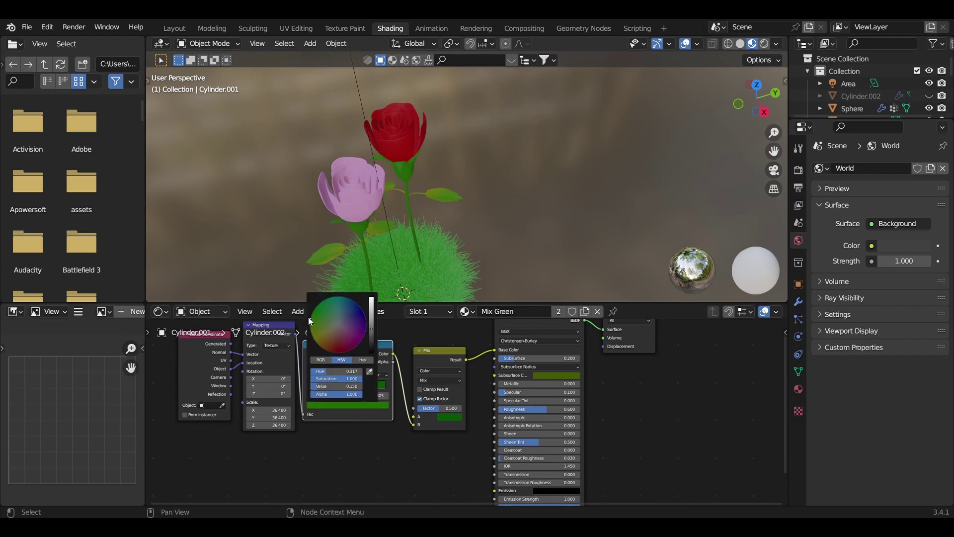
pyautogui.click(347, 405)
pyautogui.scroll(3, 315, 317)
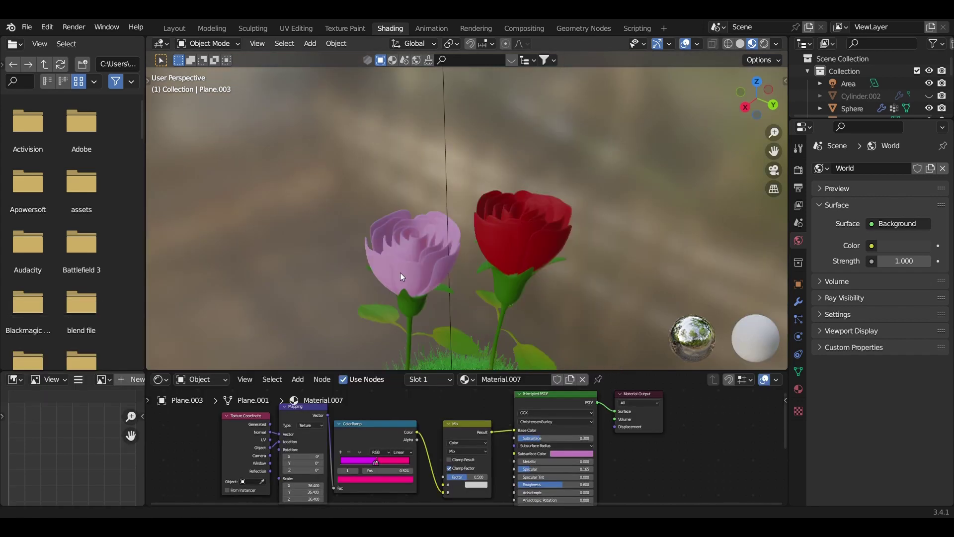
pyautogui.moveTo(401, 272); pyautogui.dragTo(334, 266, button='middle')
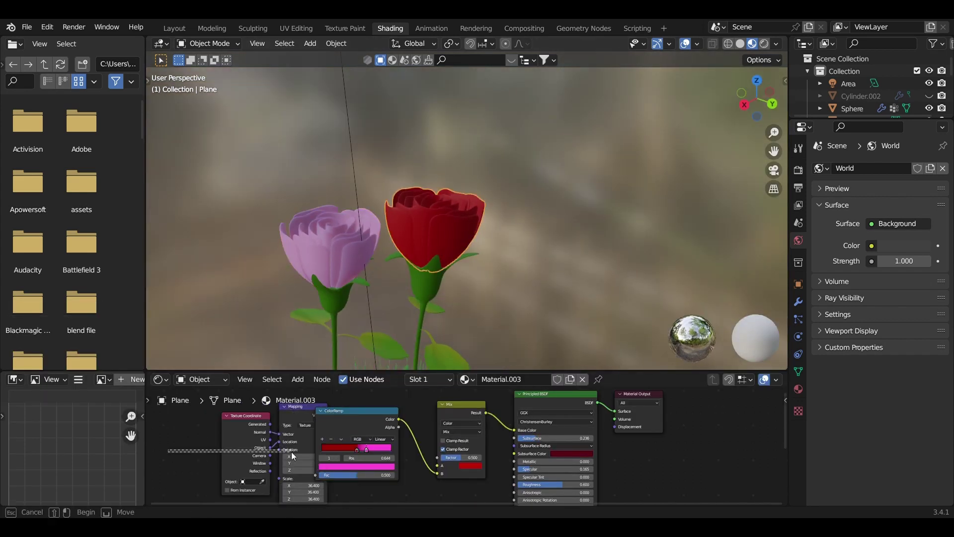
# Switch the red rose's Mapping node type to Normal.
pyautogui.moveTo(292, 453); pyautogui.dragTo(219, 412)
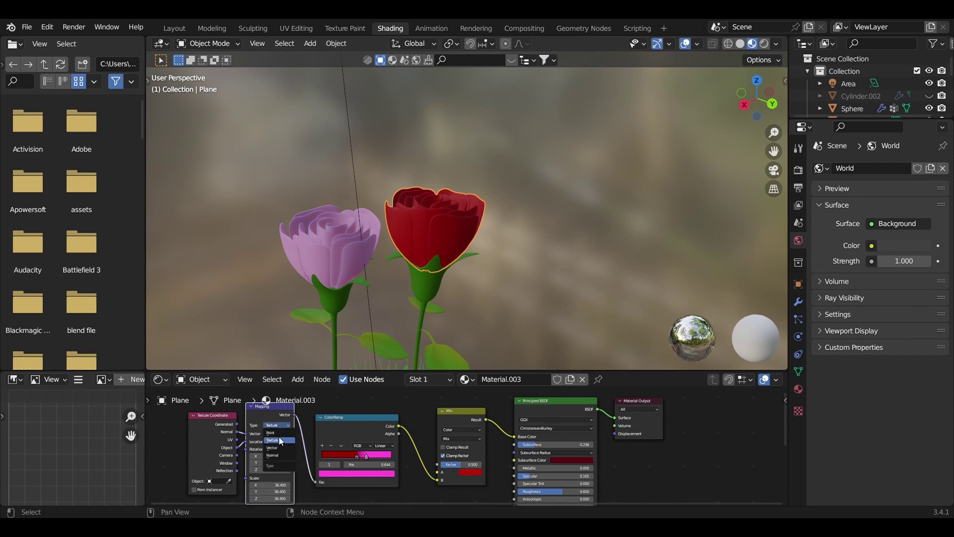
pyautogui.click(278, 433)
pyautogui.click(279, 454)
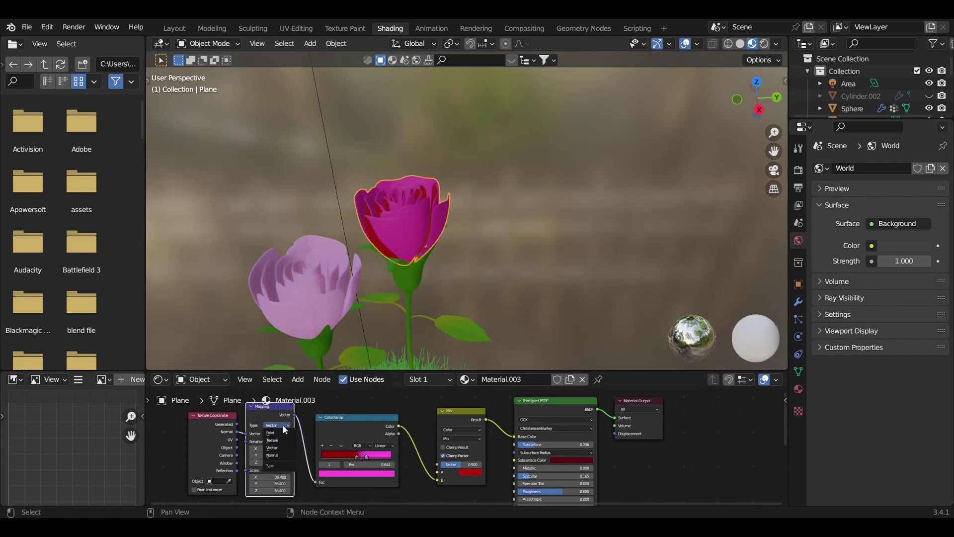
pyautogui.scroll(3, 406, 287)
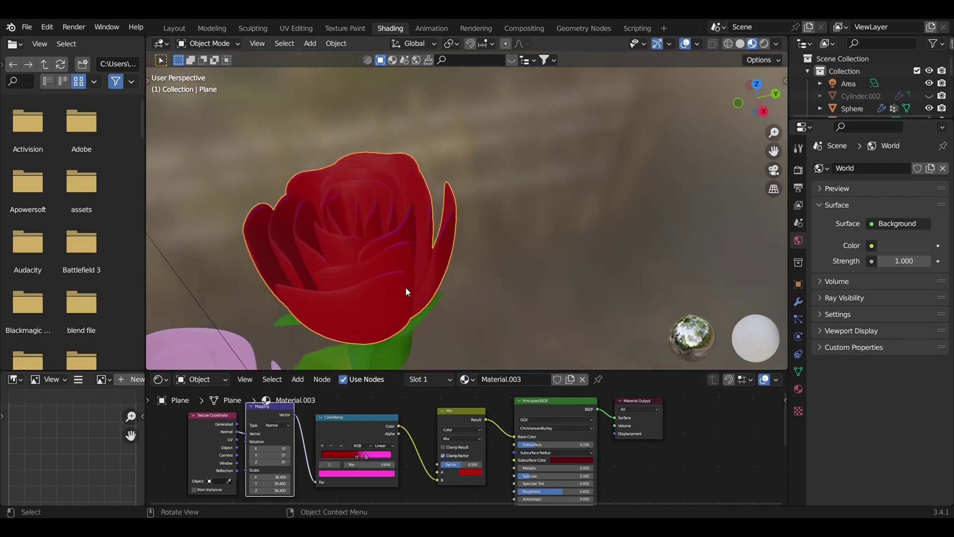
pyautogui.scroll(3, 408, 347)
# Darken and saturate the red rose's pink gradient colour, then select the pink rose.
pyautogui.click(370, 473)
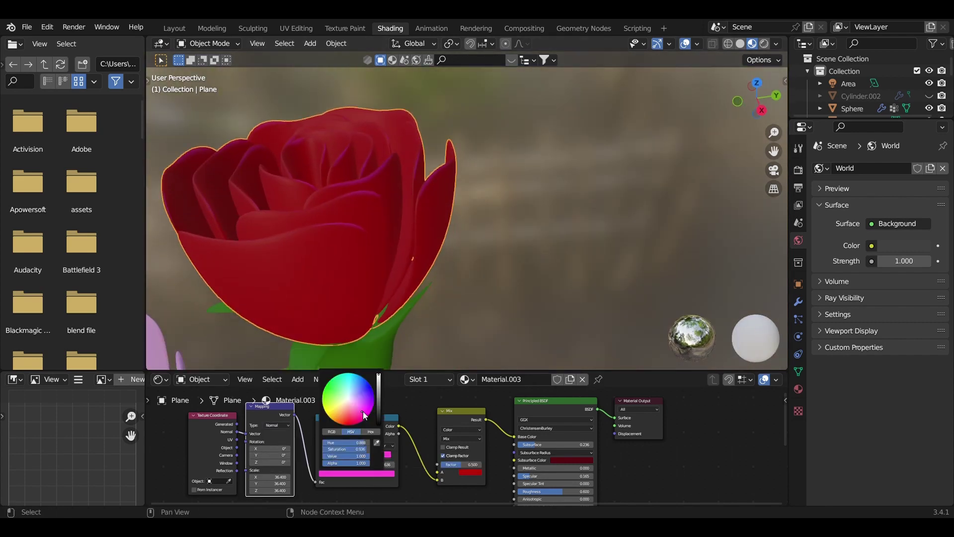
pyautogui.moveTo(352, 406); pyautogui.dragTo(354, 408)
pyautogui.keyDown('ctrl'); pyautogui.scroll(-8, 353, 409); pyautogui.keyUp('ctrl')
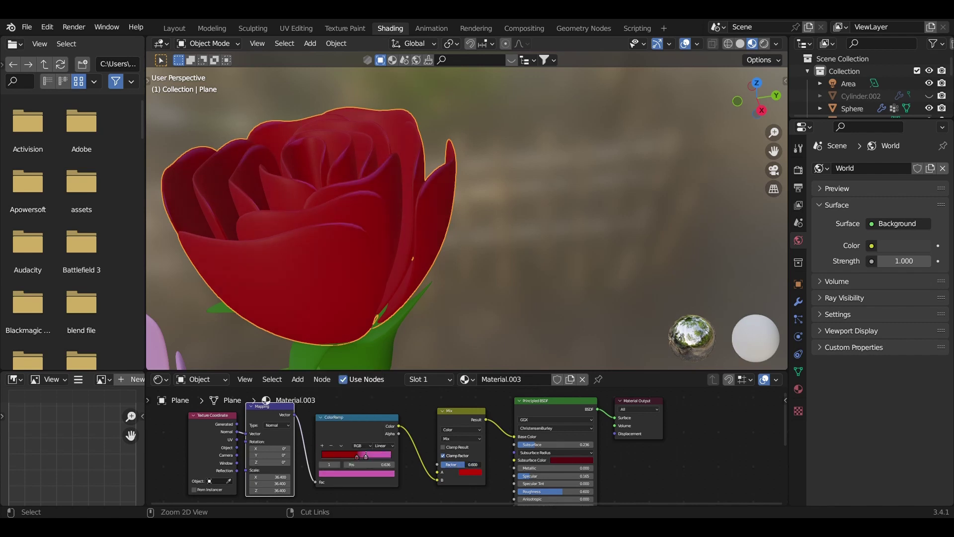
pyautogui.scroll(-4, 252, 345)
pyautogui.click(253, 345)
pyautogui.scroll(3, 348, 326)
pyautogui.click(311, 432)
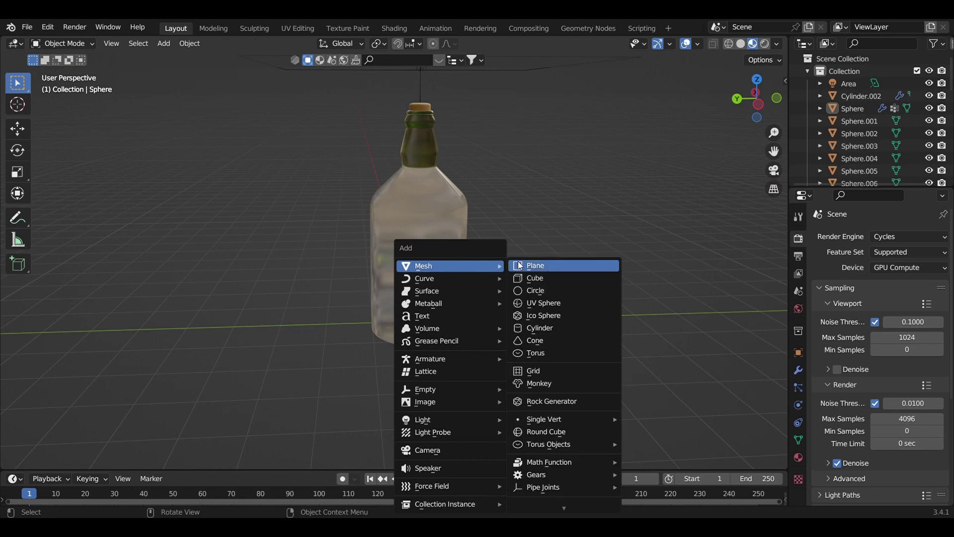
# Add a plane under the bottle and scale it up.
pyautogui.click(521, 265)
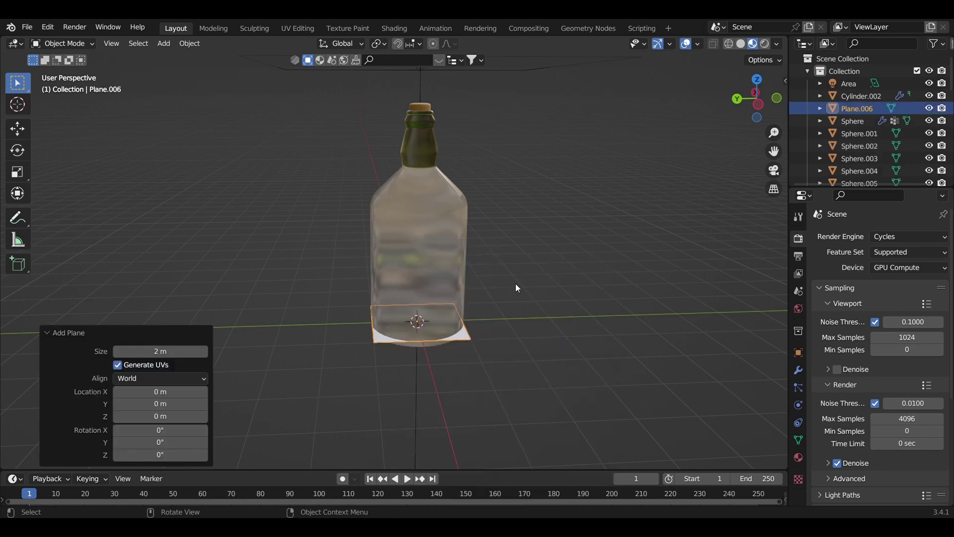
pyautogui.scroll(-3, 419, 389)
pyautogui.press('s')
pyautogui.click(466, 366)
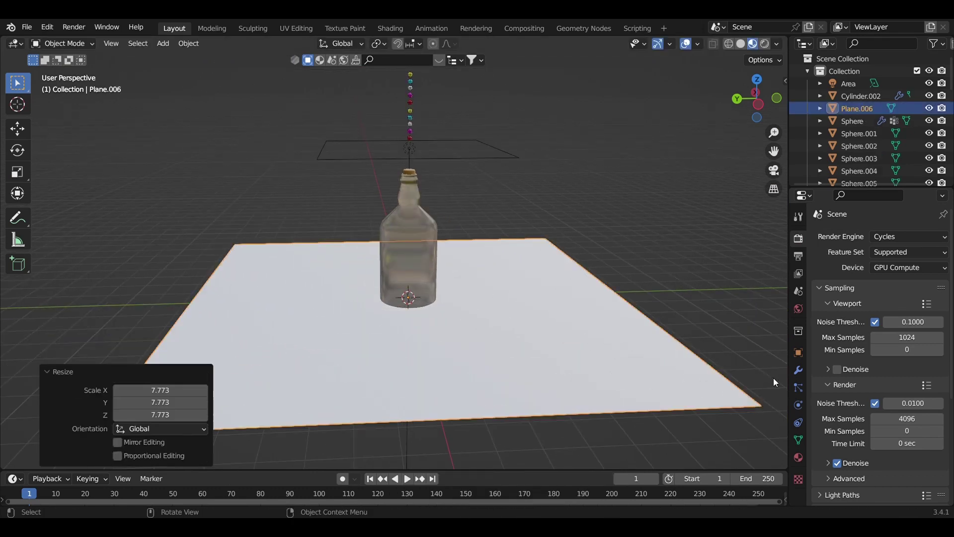
pyautogui.scroll(-2, 465, 366)
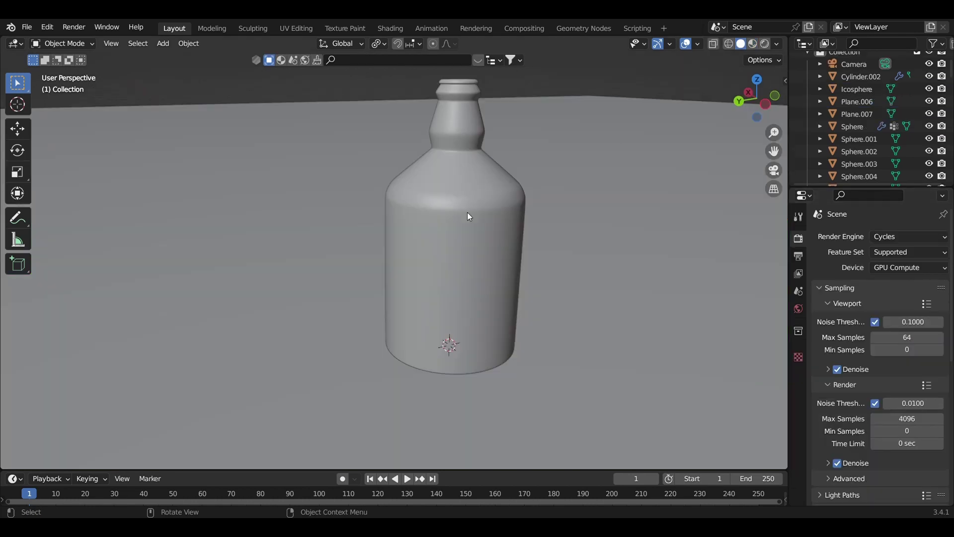
pyautogui.hotkey('shift', 'a')
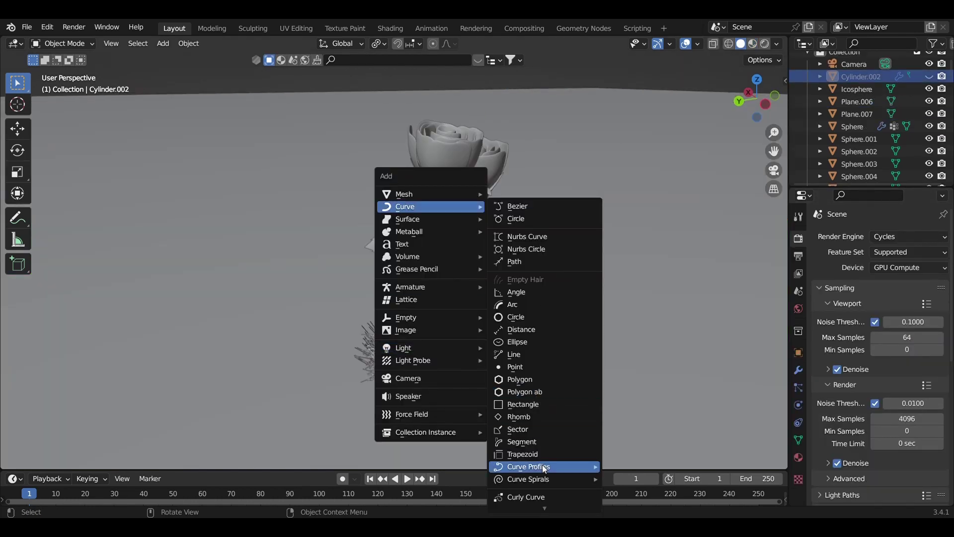
# Add a 3D Helix with height about 2.6 and end angle 600.
pyautogui.click(656, 391)
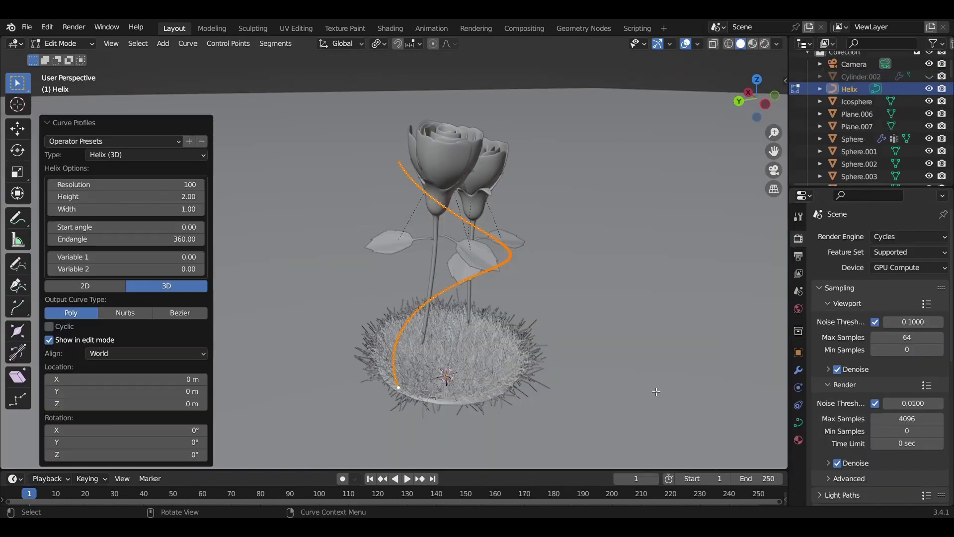
pyautogui.moveTo(183, 197); pyautogui.dragTo(198, 196)
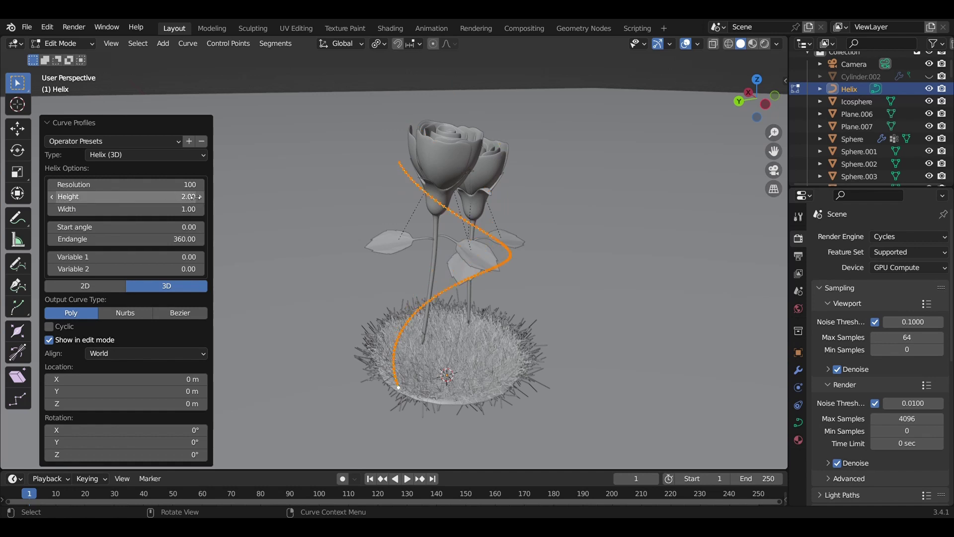
pyautogui.moveTo(85, 200); pyautogui.dragTo(90, 197)
pyautogui.moveTo(124, 239); pyautogui.dragTo(3, 239)
pyautogui.write('600')
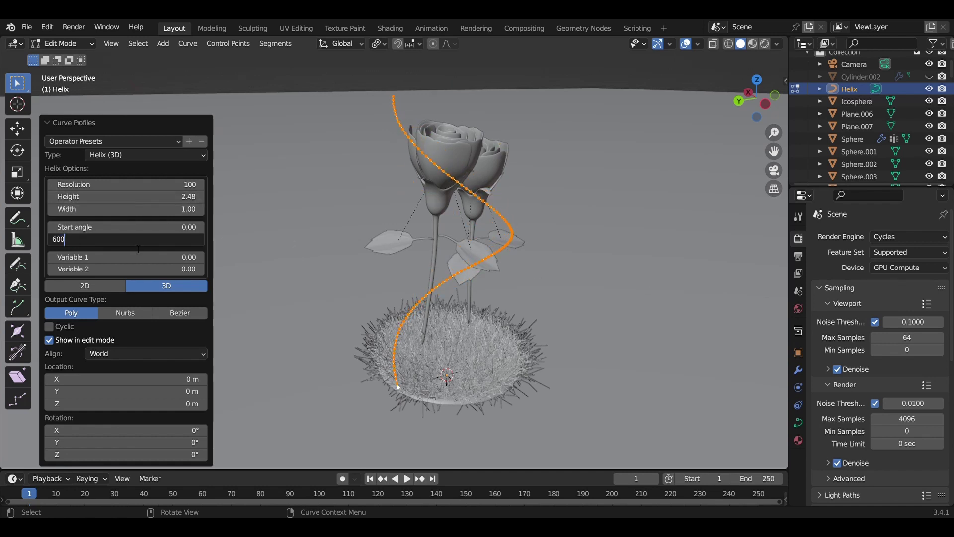
pyautogui.press('Return')
# Convert the helix curve into a mesh.
pyautogui.moveTo(406, 98); pyautogui.dragTo(412, 149, button='middle')
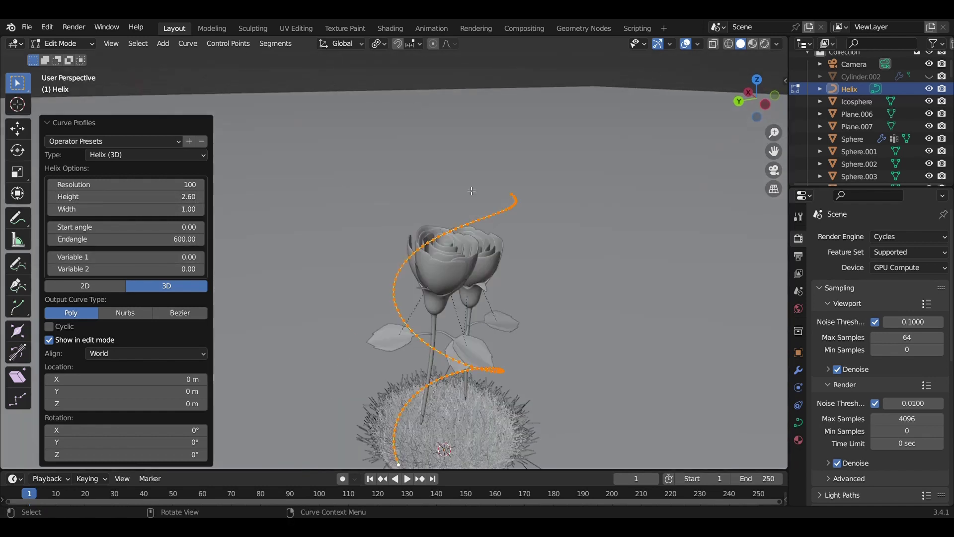
pyautogui.press('Tab')
pyautogui.click(189, 44)
pyautogui.click(323, 407)
pyautogui.keyDown('shift'); pyautogui.moveTo(413, 343); pyautogui.dragTo(405, 328, button='middle'); pyautogui.keyUp('shift')
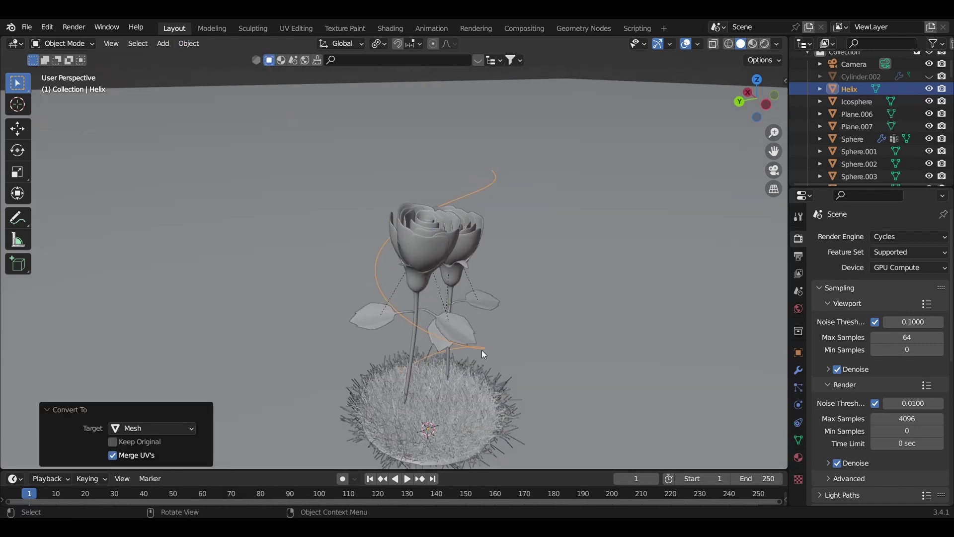
# Give the helix a Hair particle system rendered as Object.
pyautogui.click(798, 387)
pyautogui.click(943, 237)
pyautogui.click(914, 305)
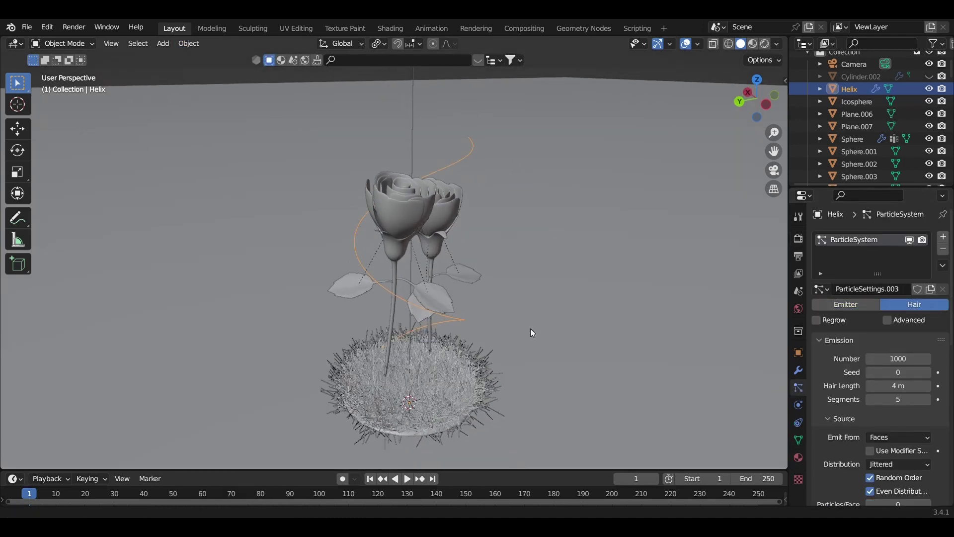
pyautogui.scroll(-4, 899, 358)
pyautogui.scroll(-5, 893, 383)
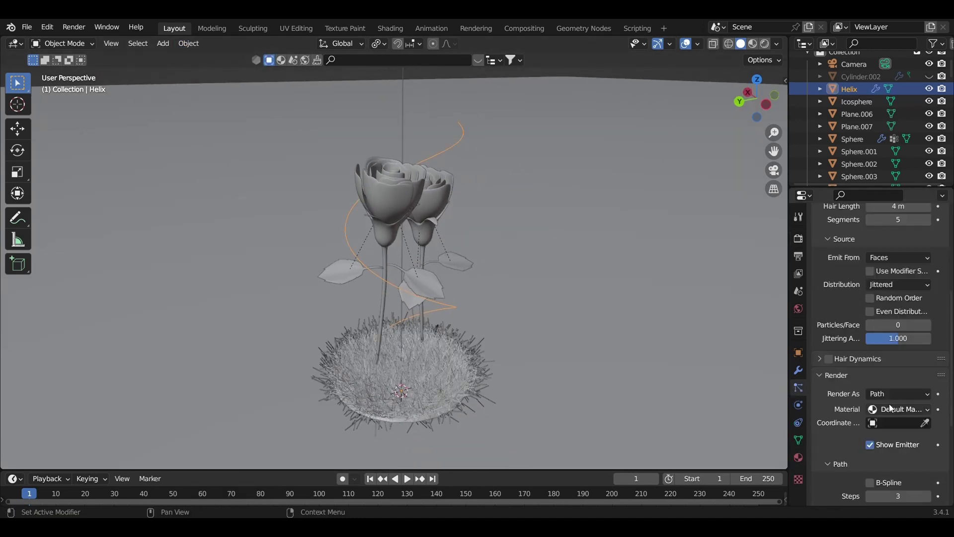
pyautogui.click(889, 397)
pyautogui.click(875, 422)
# Add an icosphere above the grassy base, scaled down to about 0.3.
pyautogui.click(764, 48)
pyautogui.click(474, 348)
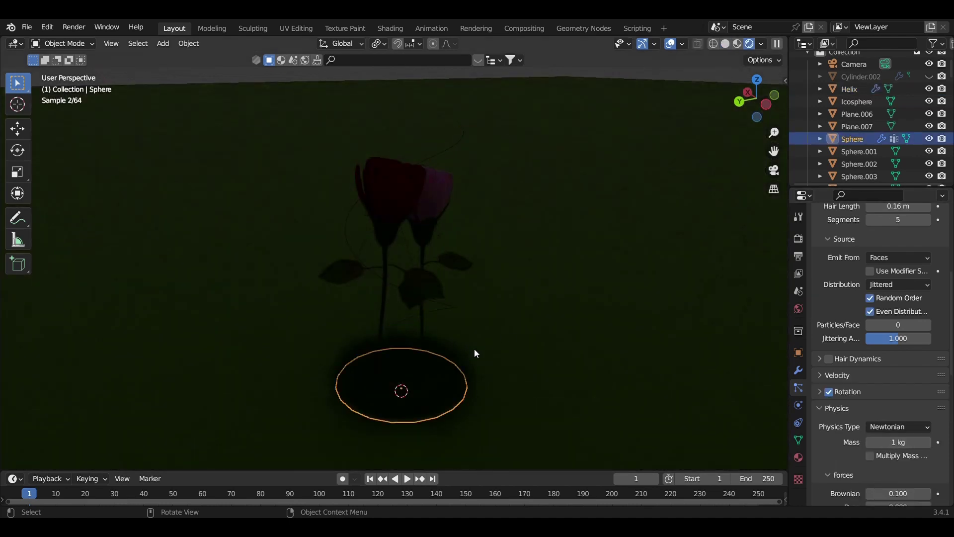
pyautogui.hotkey('shift', 'a')
pyautogui.click(539, 314)
pyautogui.press('g')
pyautogui.press('z')
pyautogui.press('Return')
pyautogui.press('s')
pyautogui.click(481, 315)
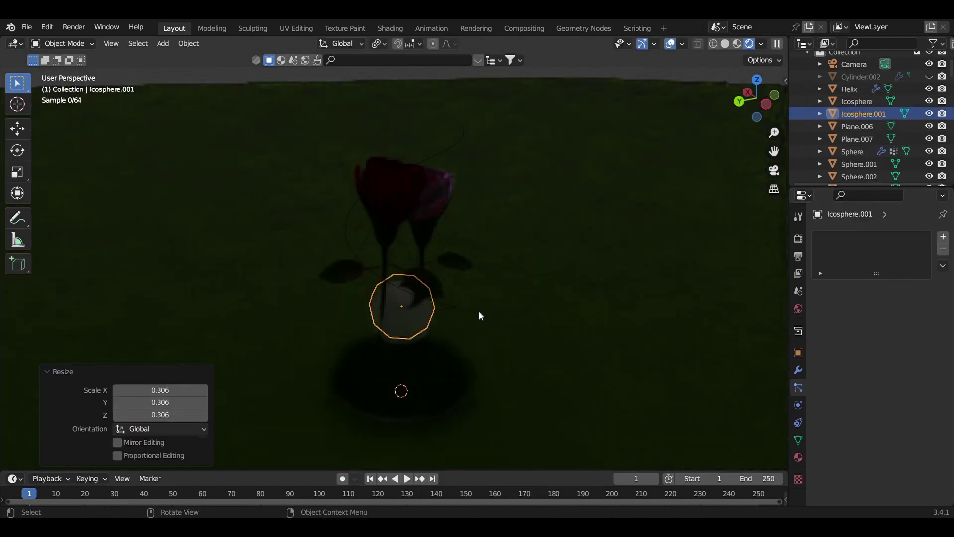
pyautogui.press('g')
pyautogui.click(583, 391)
# Give the icosphere a new yellow Emission material with strength 5.
pyautogui.click(798, 457)
pyautogui.click(878, 345)
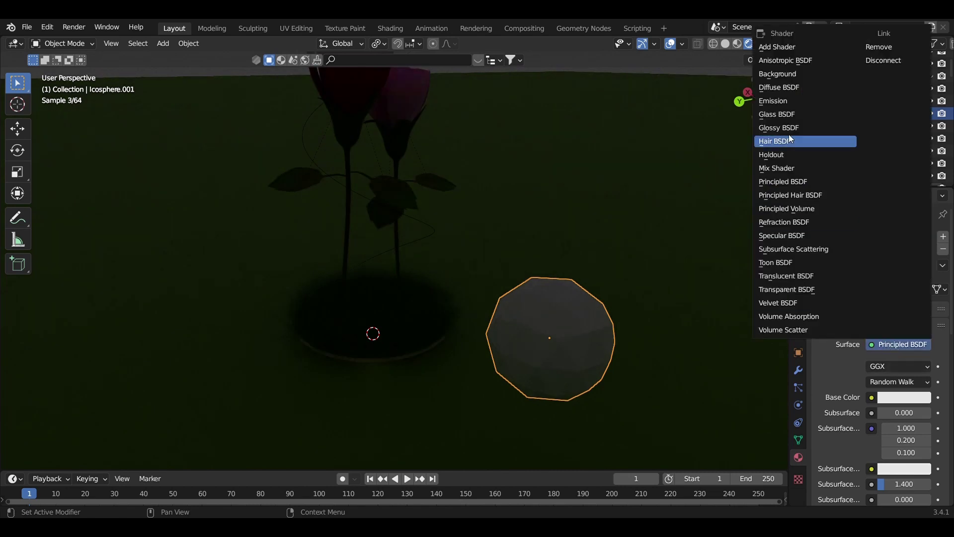
pyautogui.click(780, 100)
pyautogui.click(894, 366)
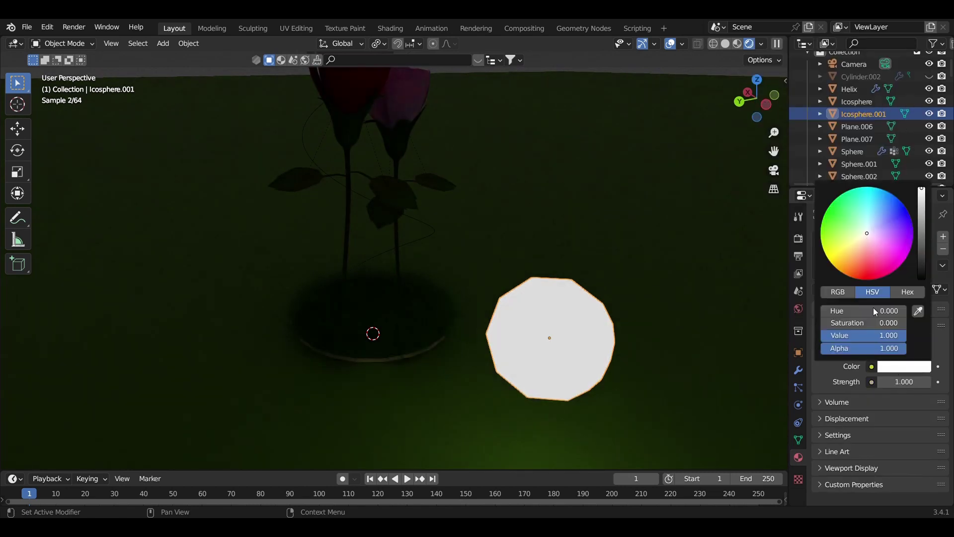
pyautogui.doubleClick(900, 382)
pyautogui.write('5')
pyautogui.press('Return')
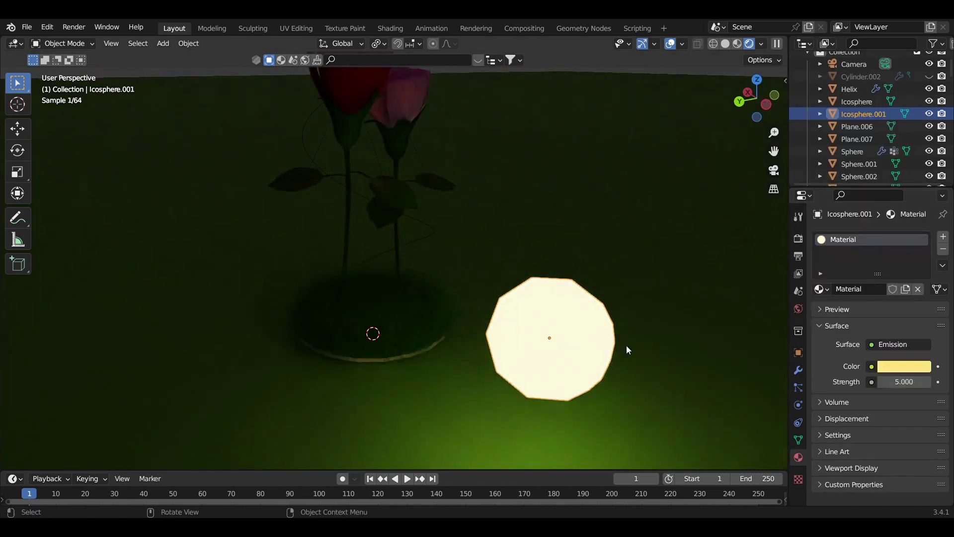
# Use the glowing icosphere as the helix particle instance and adjust the bulb count.
pyautogui.press('g')
pyautogui.press('z')
pyautogui.click(582, 316)
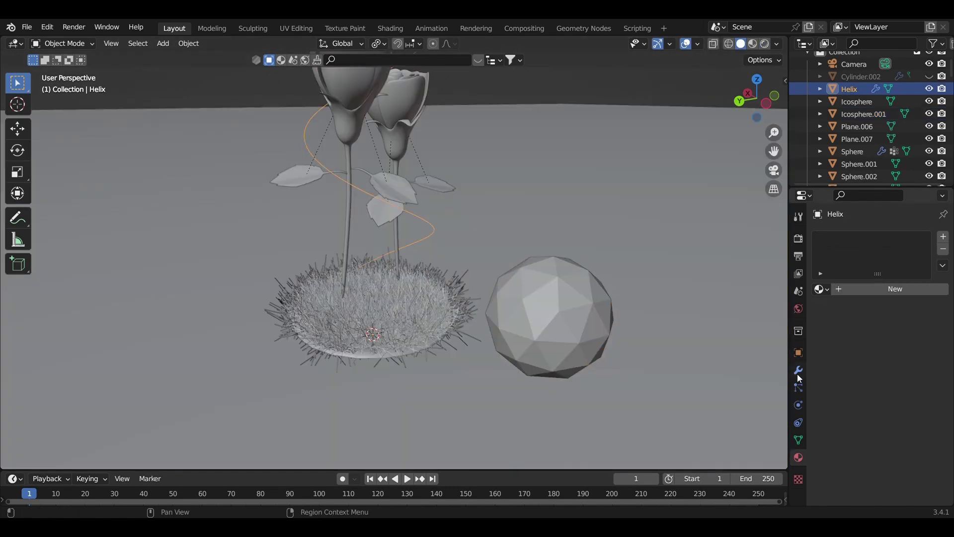
pyautogui.keyDown('shift'); pyautogui.moveTo(551, 312); pyautogui.dragTo(569, 330, button='middle'); pyautogui.keyUp('shift')
pyautogui.scroll(6, 867, 349)
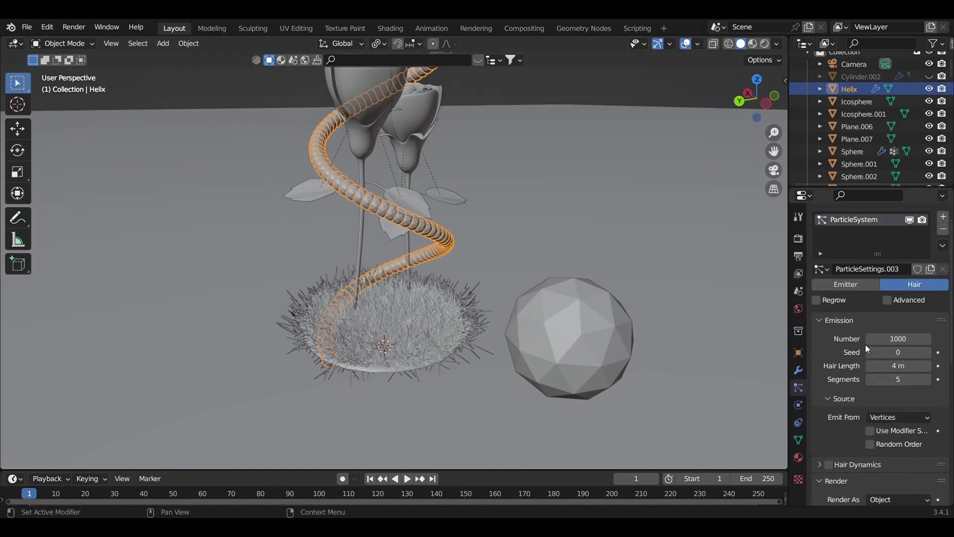
pyautogui.moveTo(901, 340); pyautogui.dragTo(849, 340)
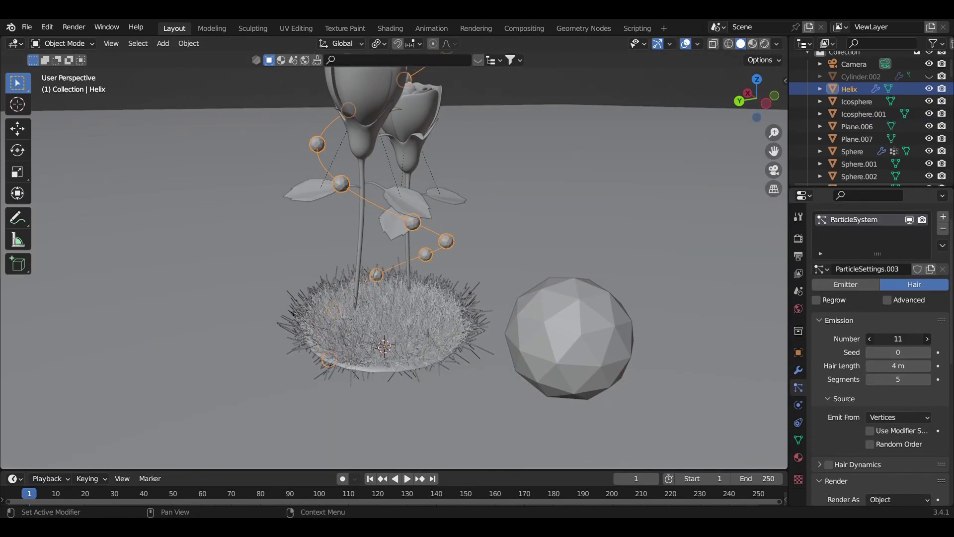
# Shade the icosphere smooth and shrink the bulbs along the helix to 0.020 scale.
pyautogui.click(571, 343)
pyautogui.rightClick(596, 256)
pyautogui.click(596, 255)
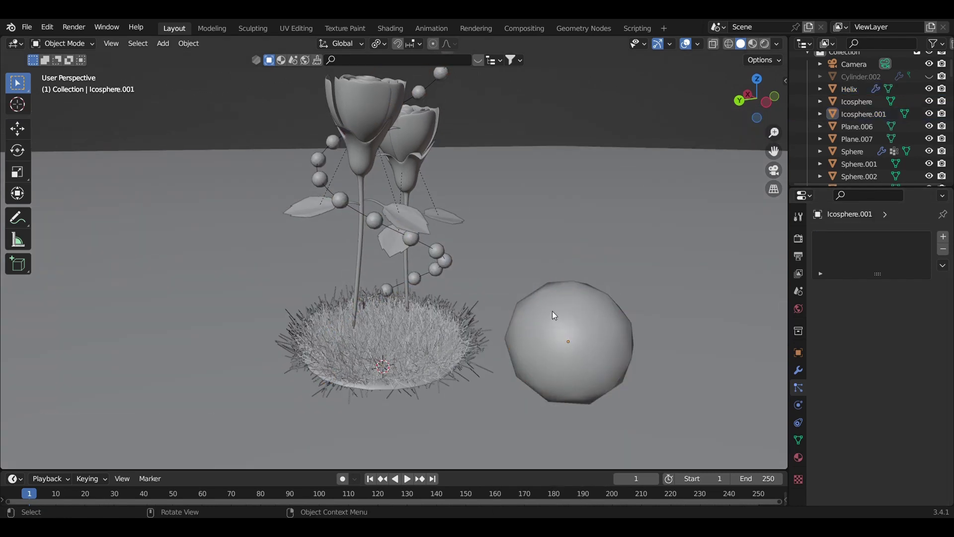
pyautogui.click(849, 89)
pyautogui.scroll(-9, 911, 336)
pyautogui.moveTo(911, 337); pyautogui.dragTo(889, 338)
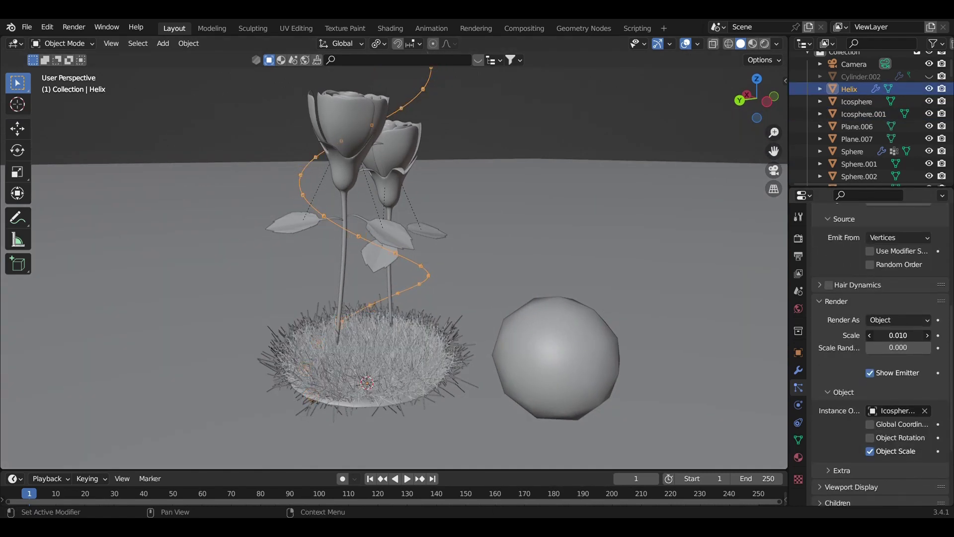
# Preview the glowing bulb string in rendered shading and nudge the helix vertically.
pyautogui.click(764, 43)
pyautogui.moveTo(547, 224)
pyautogui.mouseDown(button='middle')
pyautogui.moveTo(486, 187)
pyautogui.moveTo(433, 320)
pyautogui.mouseUp(button='middle')
pyautogui.click(434, 320)
pyautogui.press('g')
pyautogui.press('z')
pyautogui.click(448, 406)
pyautogui.click(849, 89)
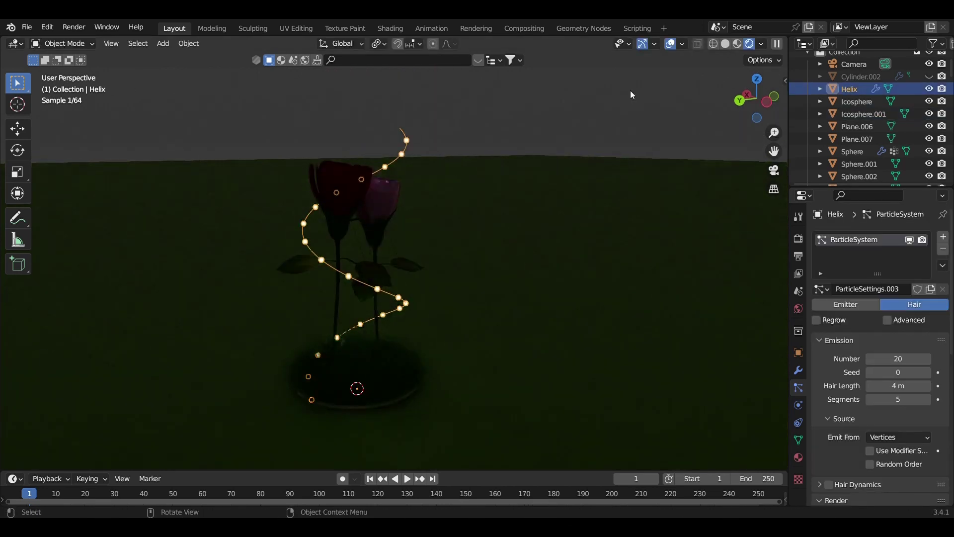
pyautogui.click(725, 43)
# Duplicate the light-string helix and rotate the copy 85° around Z.
pyautogui.hotkey('shift', 'd')
pyautogui.click(427, 182)
pyautogui.press('r')
pyautogui.press('z')
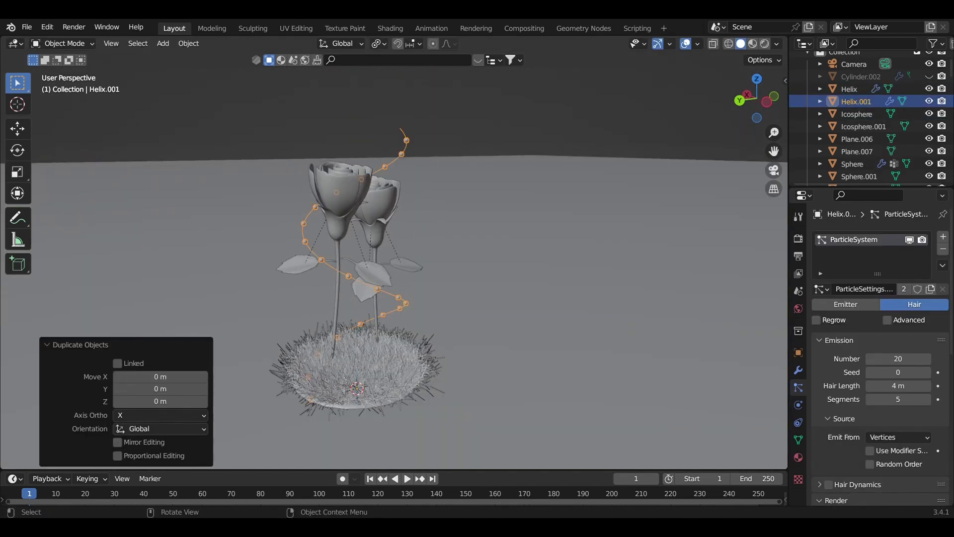
pyautogui.click(276, 350)
pyautogui.moveTo(277, 350); pyautogui.dragTo(572, 249, button='middle')
# Unhide the see-through bottle and play the particle animation, stopping at frame 120.
pyautogui.hotkey('alt', 'h')
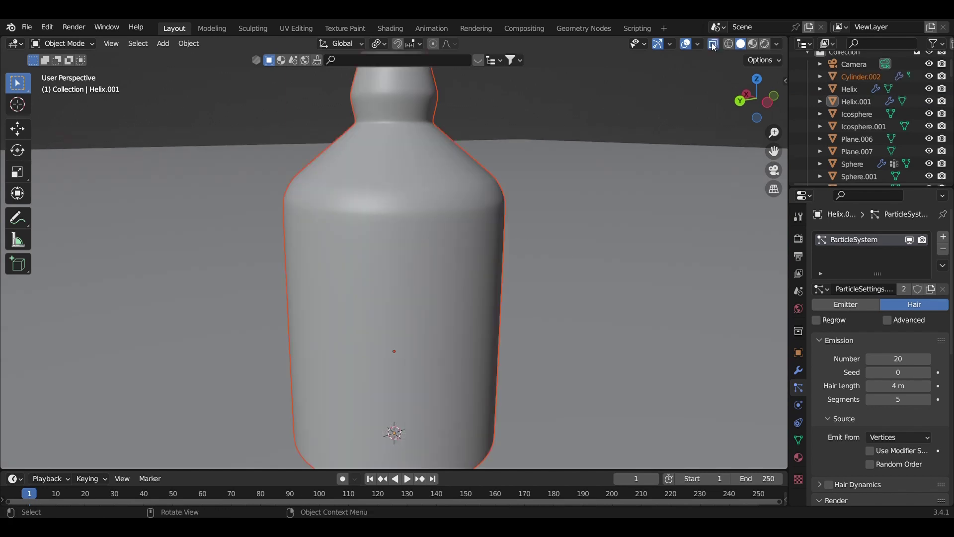
pyautogui.click(764, 43)
pyautogui.scroll(-4, 519, 238)
pyautogui.press('space')
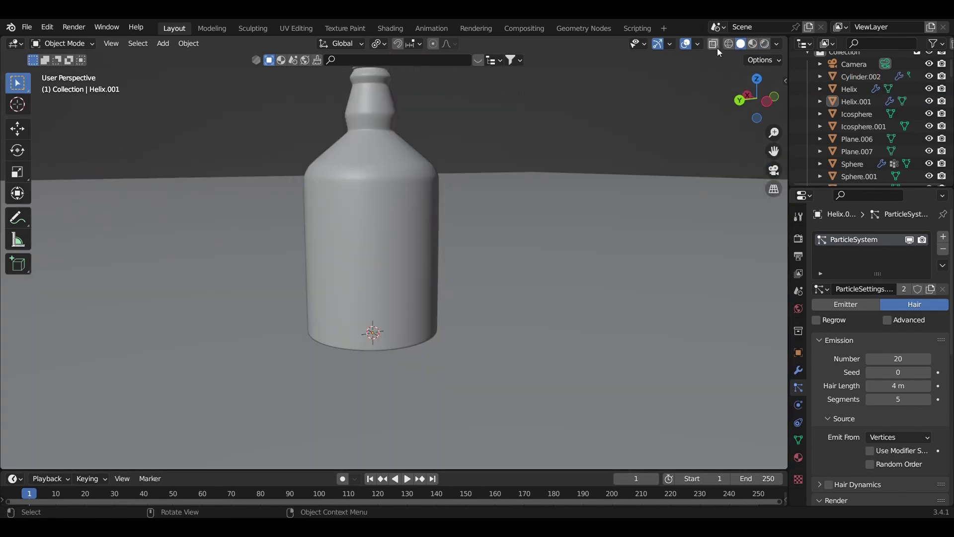
pyautogui.moveTo(422, 419)
pyautogui.mouseDown(button='middle')
pyautogui.moveTo(442, 231)
pyautogui.moveTo(583, 273)
pyautogui.mouseUp(button='middle')
pyautogui.hotkey('alt', 'z')
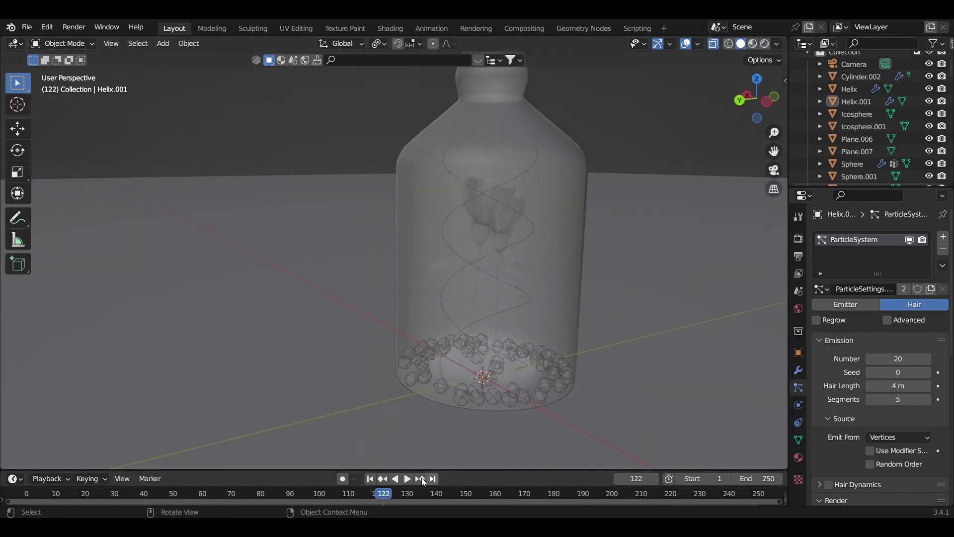
pyautogui.press('space')
pyautogui.press('space')
pyautogui.press('Escape')
pyautogui.press('Right')
# Add an area light above the bottle with power 1000 and enlarge it.
pyautogui.click(764, 43)
pyautogui.scroll(-4, 434, 316)
pyautogui.hotkey('shift', 'a')
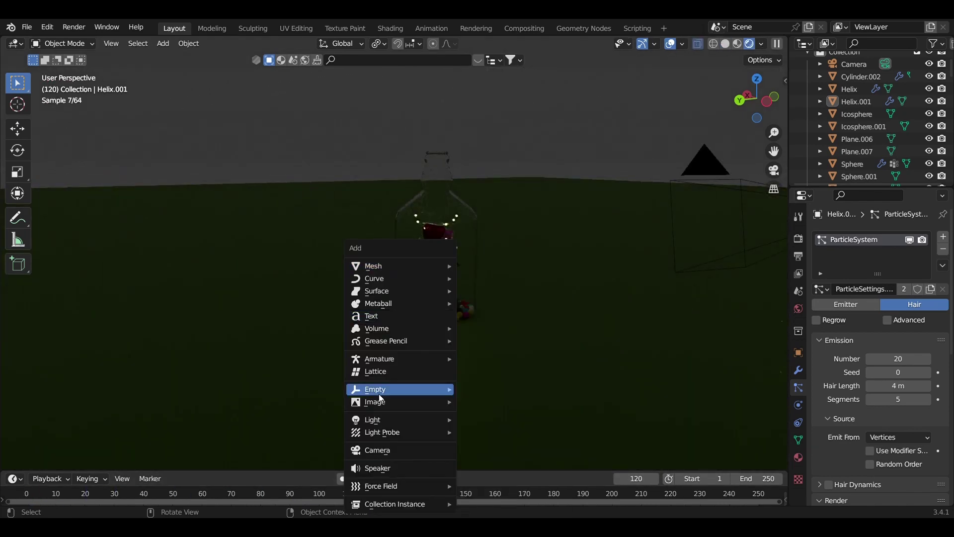
pyautogui.click(483, 460)
pyautogui.press('g')
pyautogui.press('z')
pyautogui.click(477, 206)
pyautogui.click(798, 404)
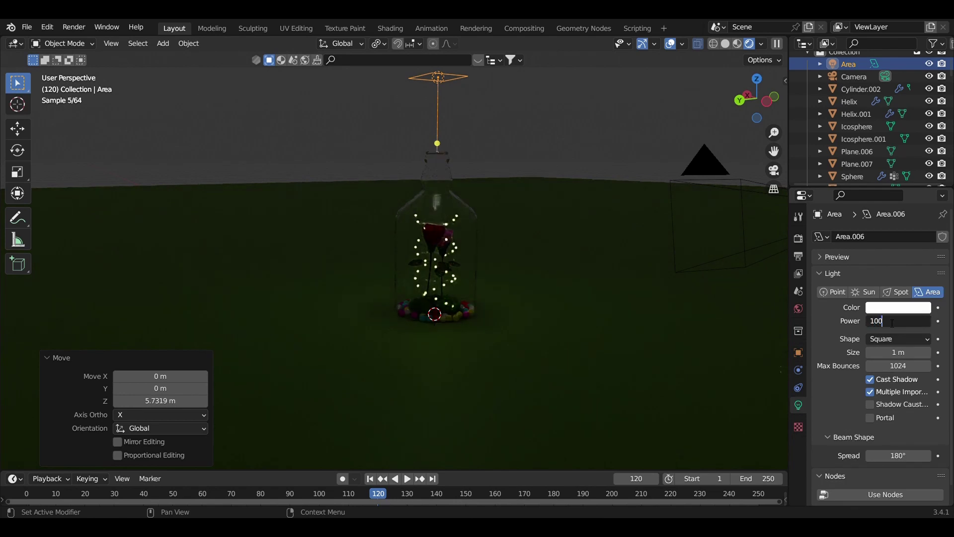
pyautogui.doubleClick(893, 322)
pyautogui.write('1000')
pyautogui.press('Return')
pyautogui.press('s')
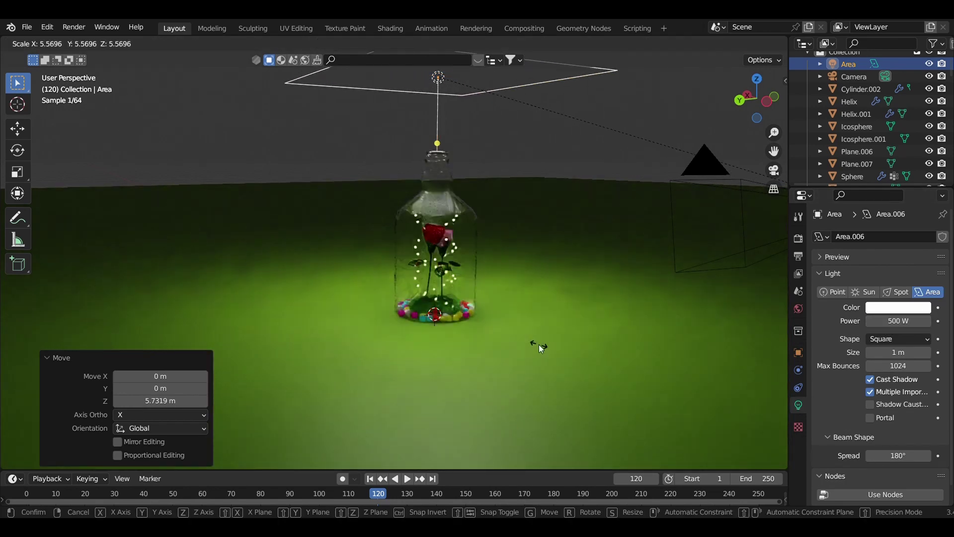
# Select the floor plane and open its Material.008 base colour picker.
pyautogui.click(538, 344)
pyautogui.click(539, 344)
pyautogui.click(798, 457)
pyautogui.click(904, 397)
pyautogui.moveTo(847, 246); pyautogui.dragTo(862, 237)
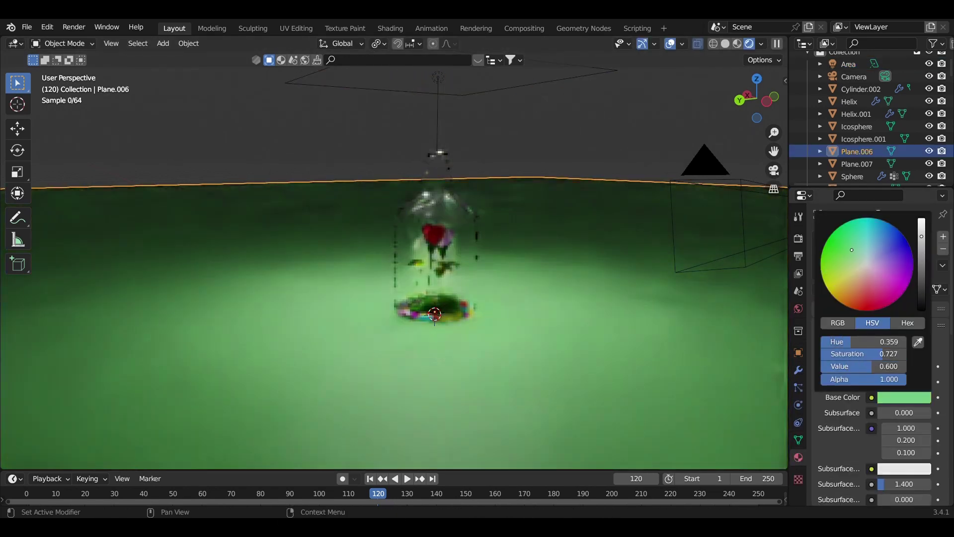
pyautogui.click(773, 170)
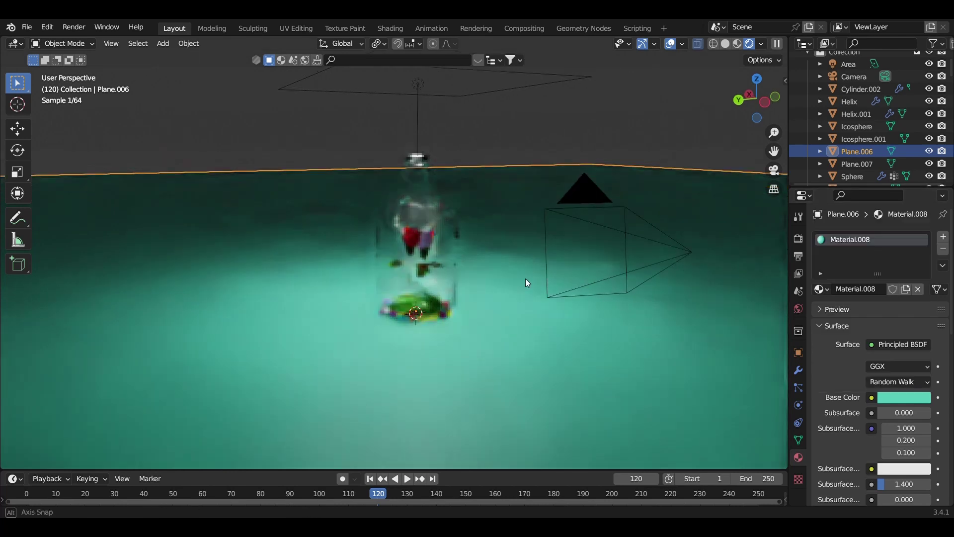
pyautogui.click(634, 127)
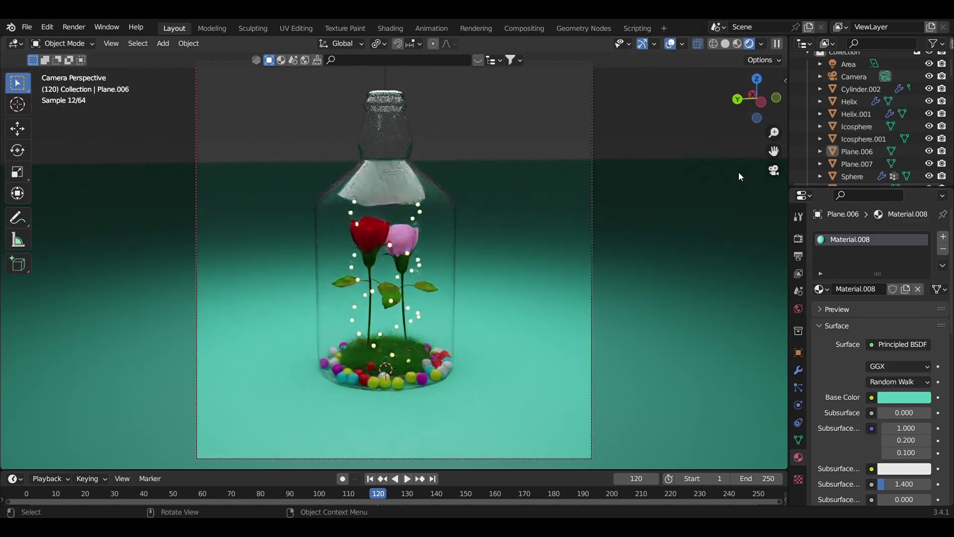
# Change the floor colour to saturated magenta pink (hue 0.867, saturation 0.667).
pyautogui.click(773, 170)
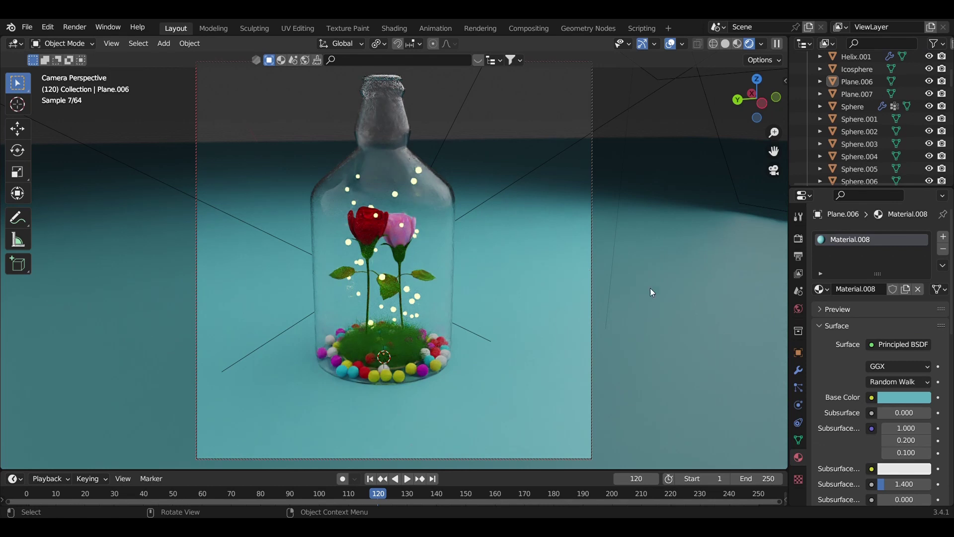
pyautogui.click(899, 397)
pyautogui.click(870, 266)
pyautogui.click(889, 278)
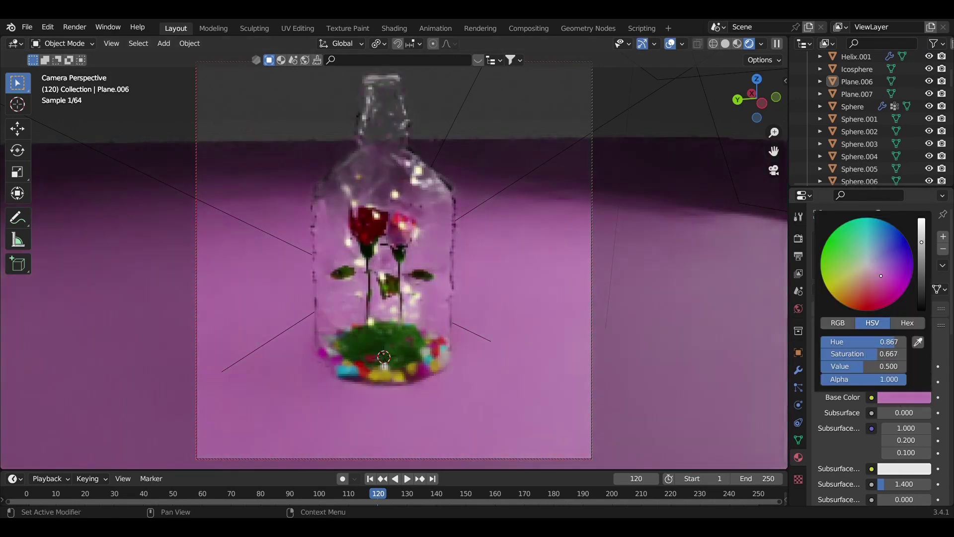
pyautogui.click(567, 329)
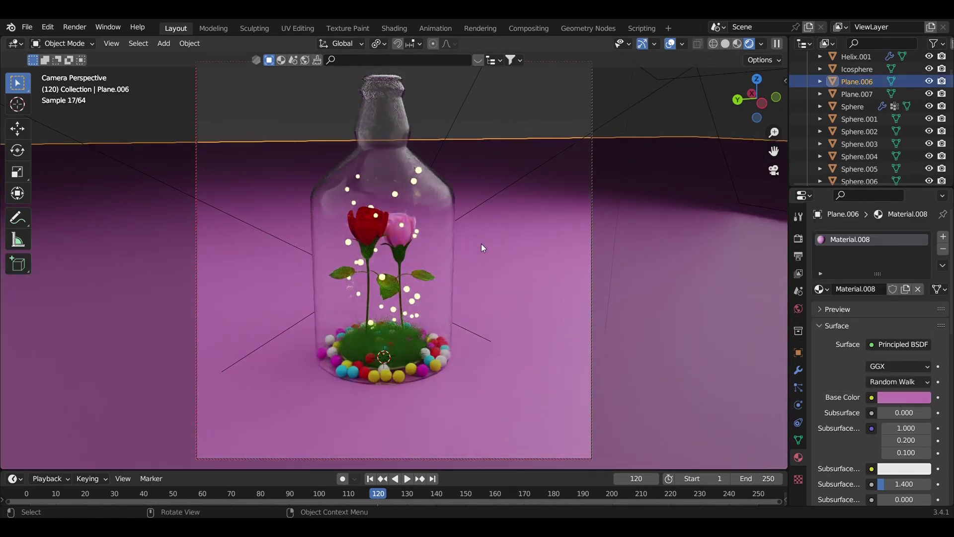
pyautogui.click(904, 398)
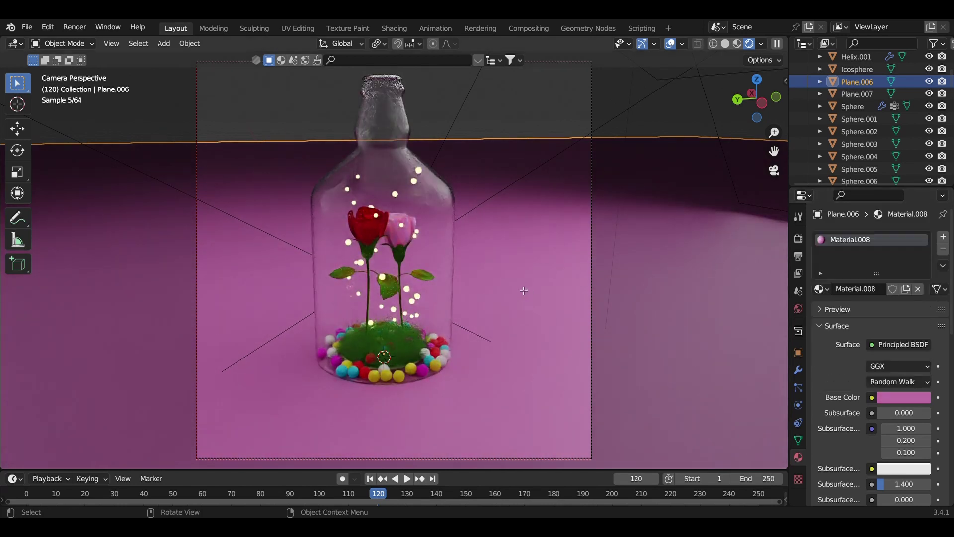
# Scale the floor to about 0.32 and extrude its back edge into a smooth-shaded wall.
pyautogui.press('s')
pyautogui.click(475, 335)
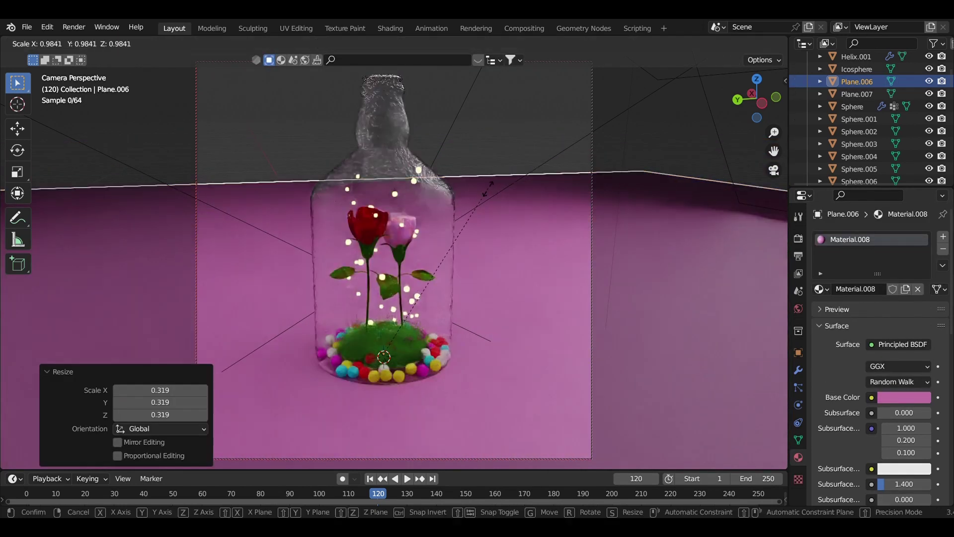
pyautogui.press('Tab')
pyautogui.press('e')
pyautogui.click(518, 409)
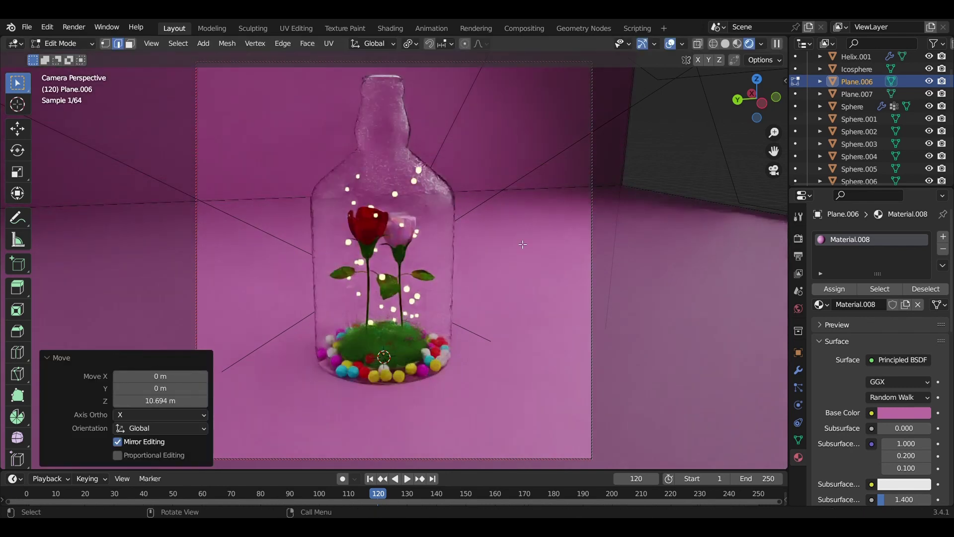
pyautogui.press('Tab')
pyautogui.rightClick(520, 258)
pyautogui.click(520, 258)
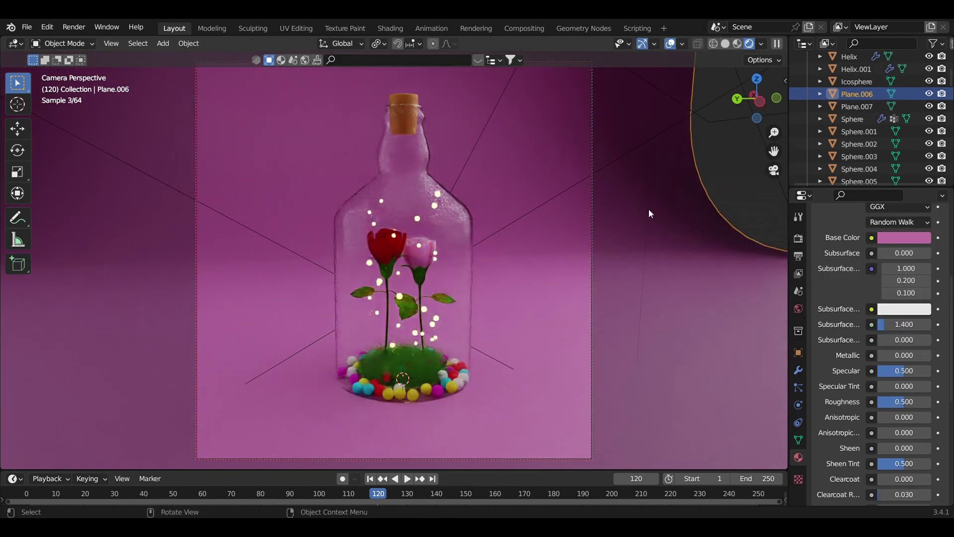
# Set the cork's origin to its surface centre of mass and slightly shorten it.
pyautogui.click(418, 101)
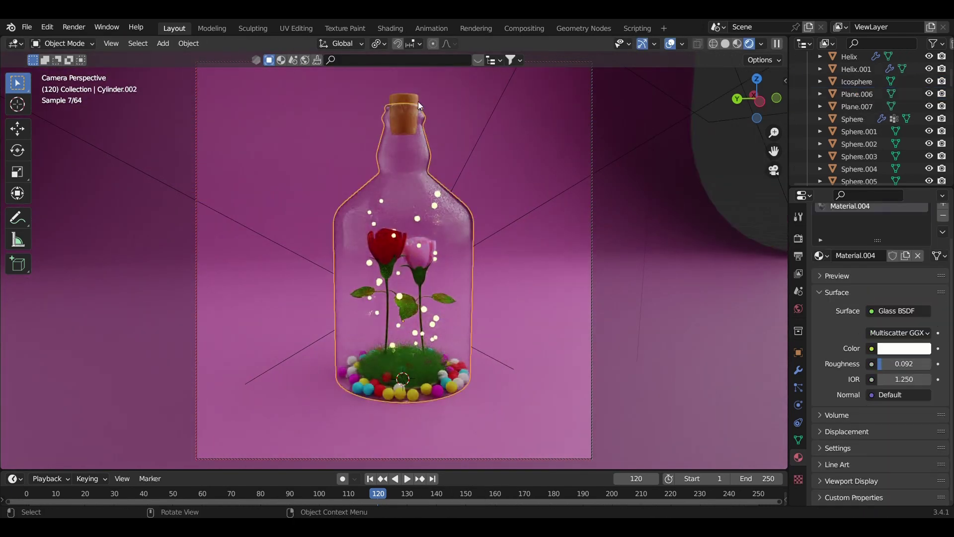
pyautogui.rightClick(413, 97)
pyautogui.click(479, 189)
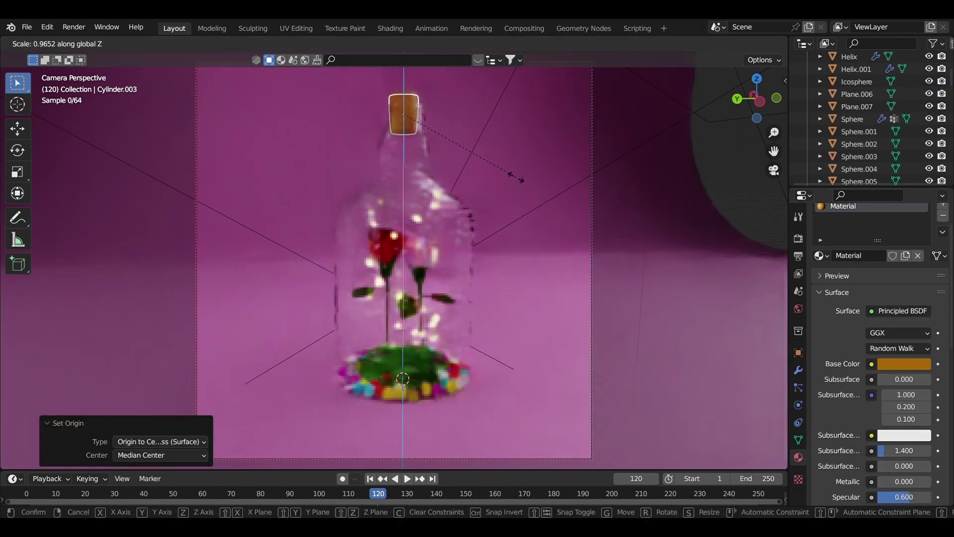
pyautogui.moveTo(723, 165); pyautogui.dragTo(551, 269, button='middle')
pyautogui.click(551, 269)
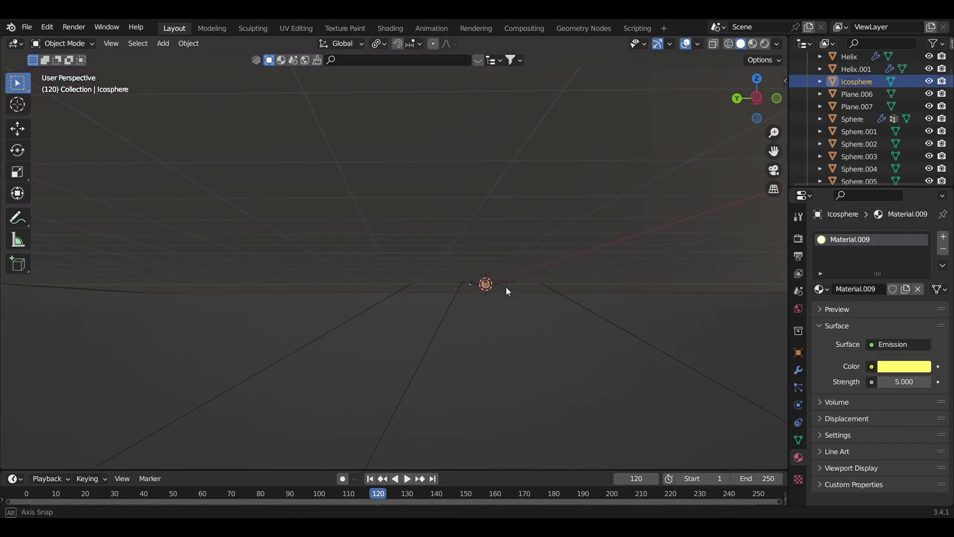
pyautogui.press('KP_0')
pyautogui.press('KP_0')
# Duplicate the glowing sphere and slide the copy along Y.
pyautogui.hotkey('shift', 'd')
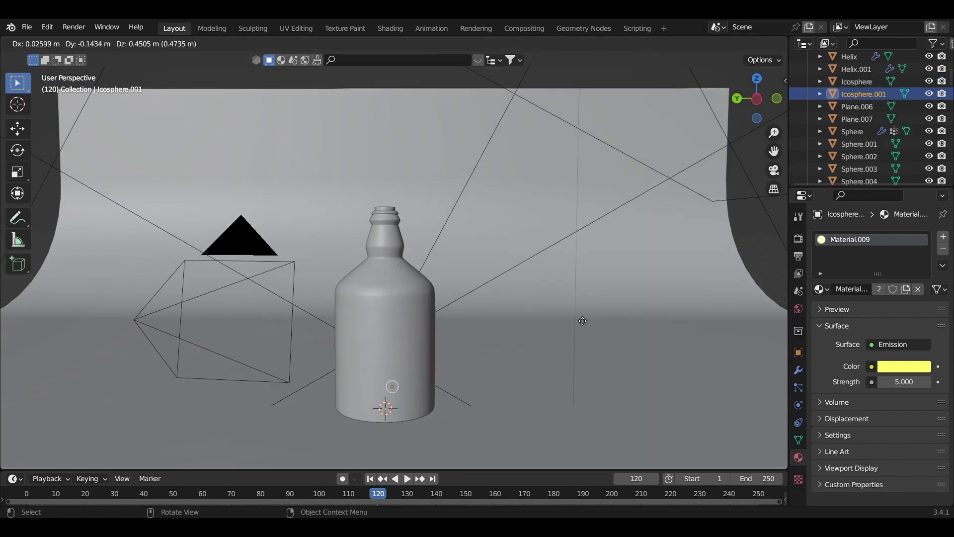
pyautogui.press('Return')
pyautogui.press('g')
pyautogui.press('y')
pyautogui.click(560, 267)
pyautogui.press('KP_7')
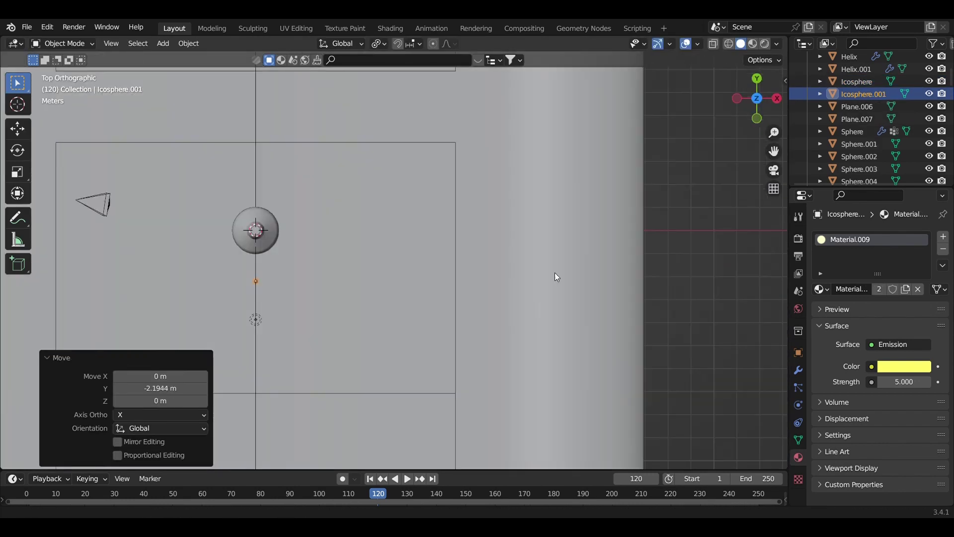
# Scatter more sphere copies around the bottle from top view and check them through the camera.
pyautogui.hotkey('shift', 'd')
pyautogui.click(491, 370)
pyautogui.hotkey('shift', 'd')
pyautogui.click(521, 270)
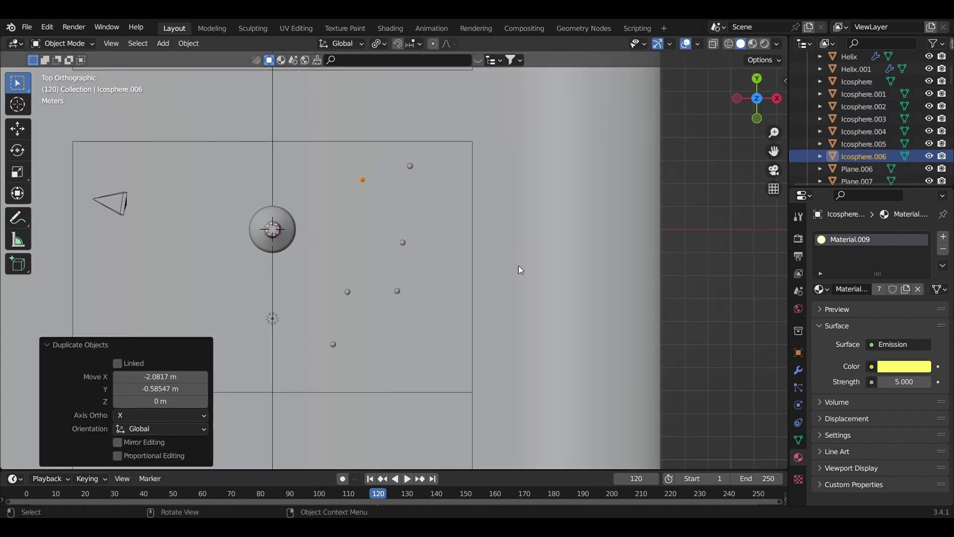
pyautogui.press('KP_0')
pyautogui.click(748, 44)
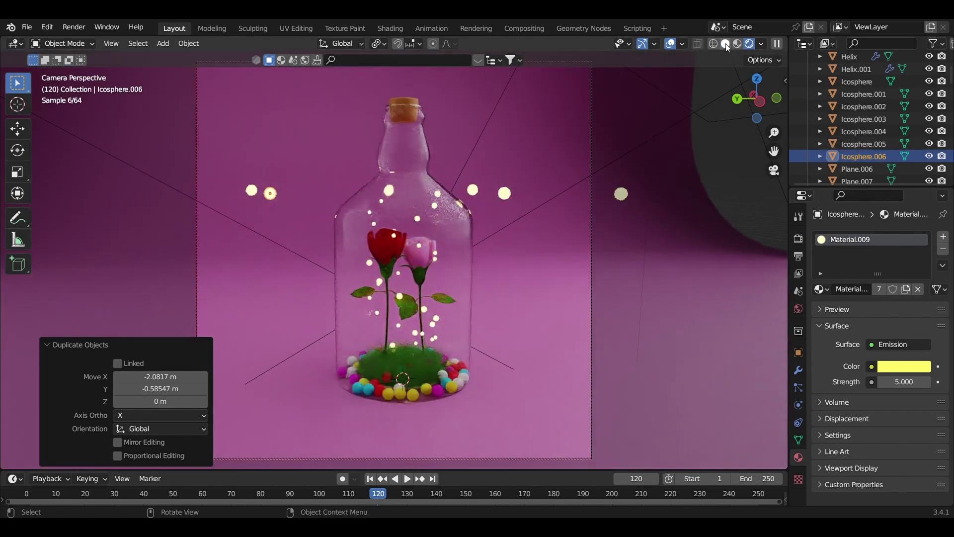
pyautogui.click(725, 44)
pyautogui.press('KP_7')
# Enable the camera's depth of field with F-Stop 1.0 and focus distance 2.6 m.
pyautogui.click(119, 199)
pyautogui.press('KP_0')
pyautogui.scroll(-2, 864, 467)
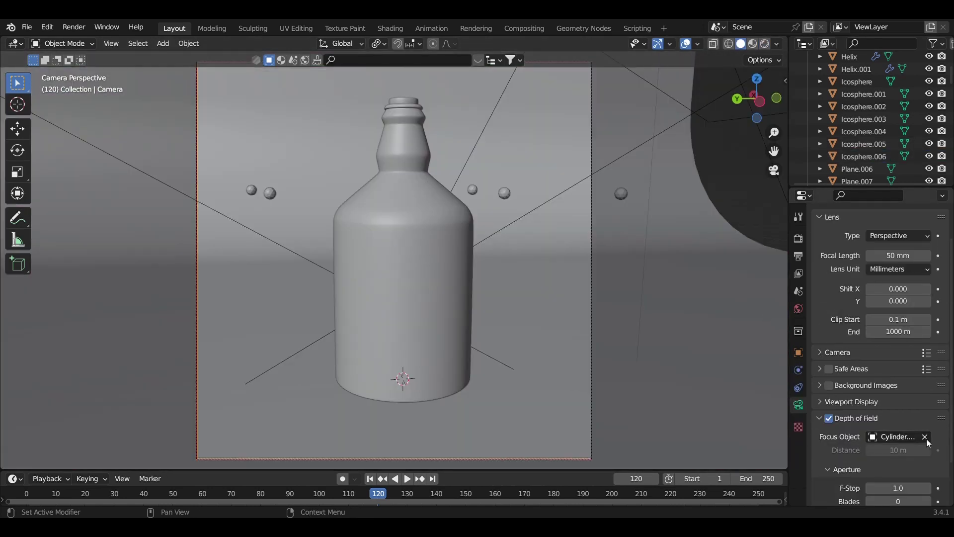
pyautogui.click(764, 43)
pyautogui.scroll(-1, 884, 447)
pyautogui.moveTo(898, 430)
pyautogui.mouseDown()
pyautogui.moveTo(854, 430)
pyautogui.moveTo(919, 430)
pyautogui.mouseUp()
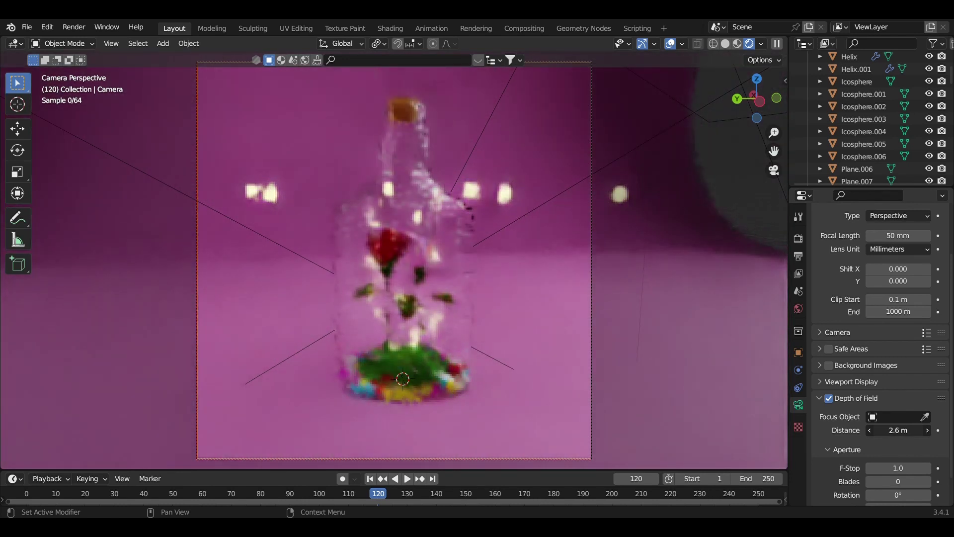
# Move the right glowing sphere along X and drop the left sphere lower down.
pyautogui.click(621, 194)
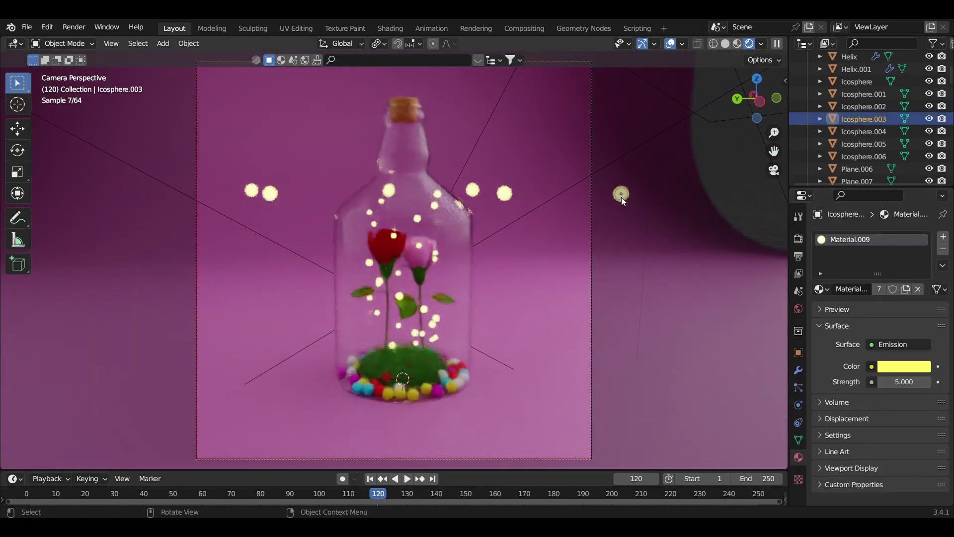
pyautogui.press('g')
pyautogui.press('x')
pyautogui.click(572, 204)
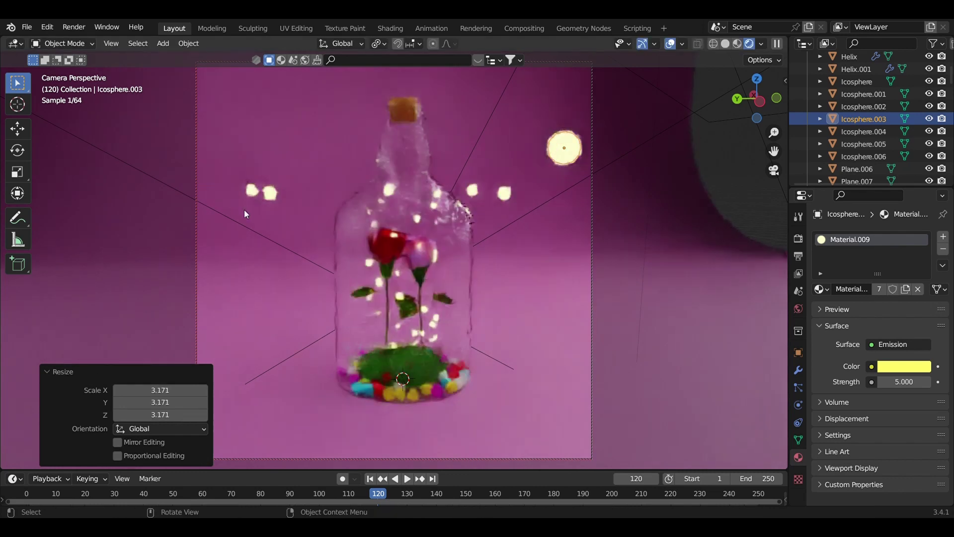
pyautogui.click(251, 194)
pyautogui.press('g')
pyautogui.press('y')
pyautogui.press('z')
pyautogui.click(254, 231)
# Raise the upper-left glowing sphere along Z and enlarge it.
pyautogui.click(269, 194)
pyautogui.press('g')
pyautogui.press('z')
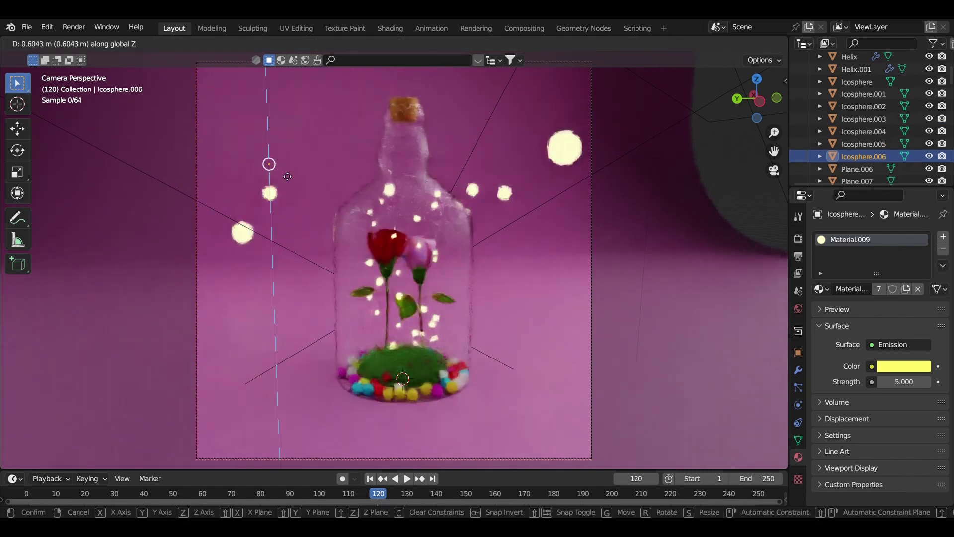
pyautogui.click(270, 141)
pyautogui.press('s')
pyautogui.click(313, 159)
# Reposition the sphere near the bottle neck along Y, then reposition the next sphere.
pyautogui.click(388, 189)
pyautogui.press('g')
pyautogui.press('y')
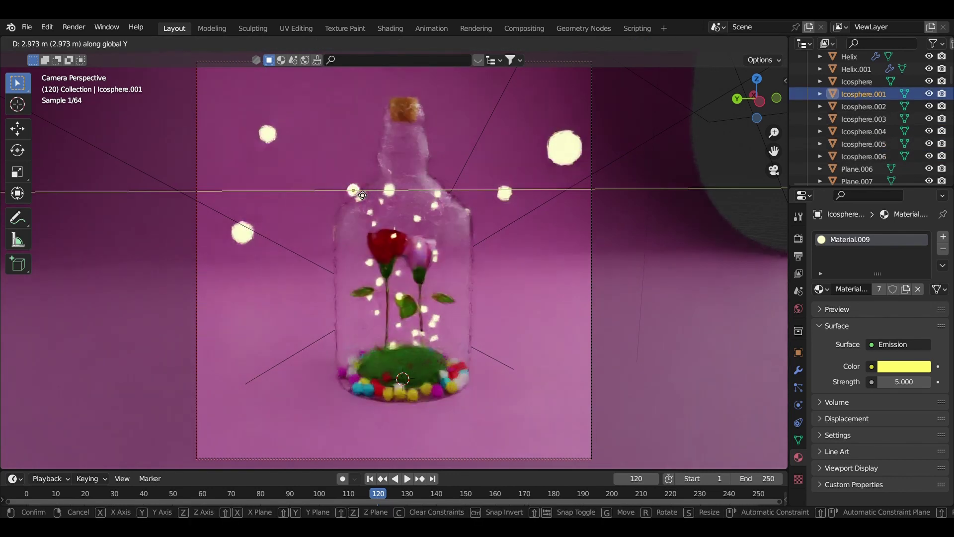
pyautogui.click(357, 188)
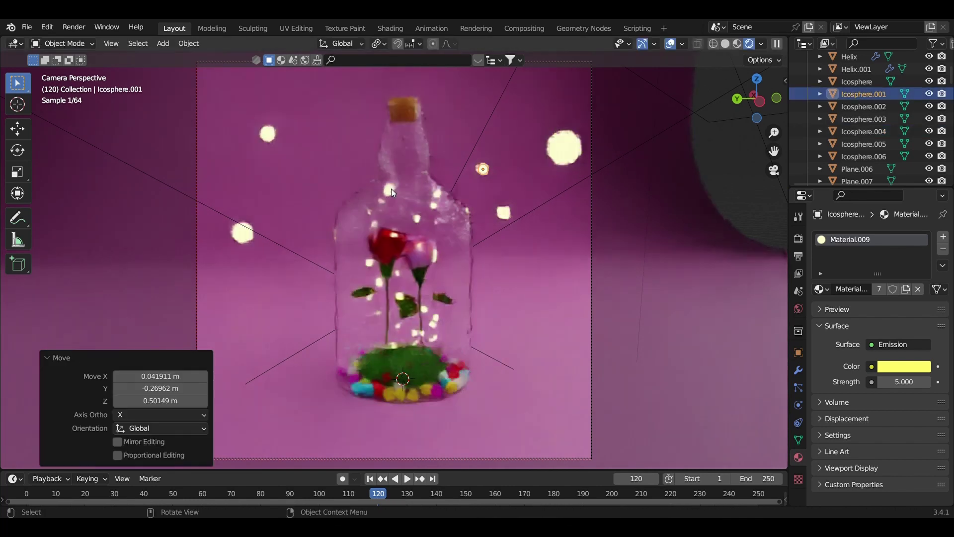
pyautogui.press('g')
pyautogui.click(430, 182)
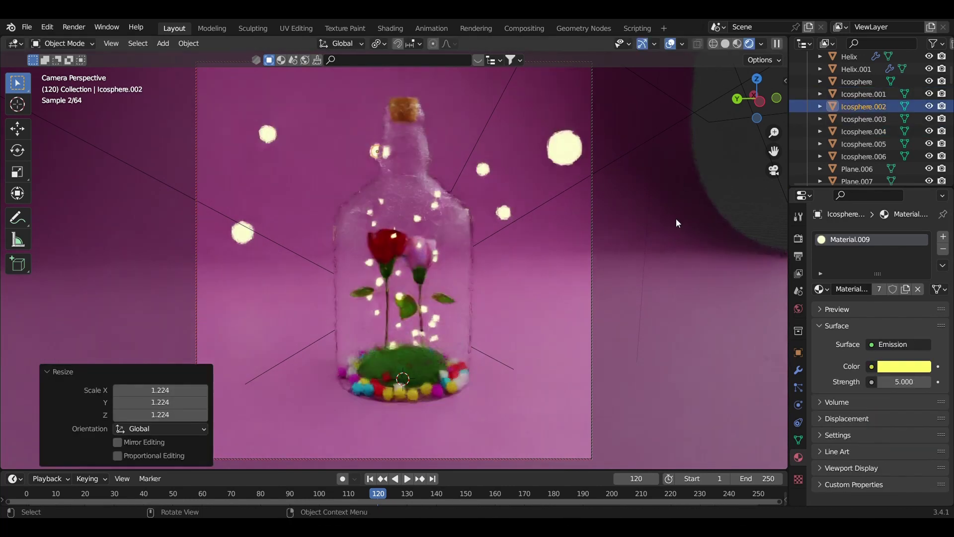
# Set the camera F-Stop to 0.5 and make the bottle its focus object.
pyautogui.click(591, 201)
pyautogui.moveTo(895, 447); pyautogui.dragTo(884, 447)
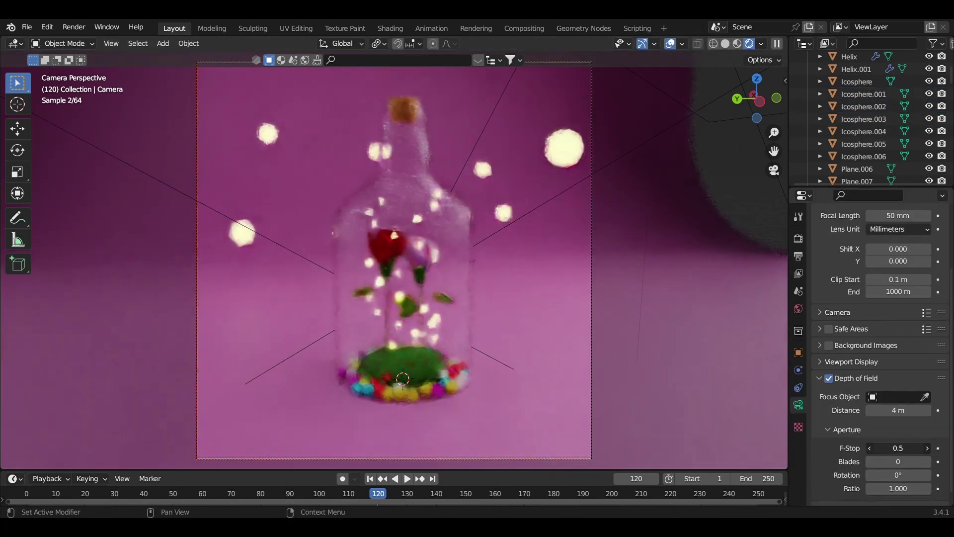
pyautogui.click(924, 396)
pyautogui.click(419, 228)
# Adjust the backdrop plane, then shift six glowing spheres together along X.
pyautogui.click(554, 242)
pyautogui.click(798, 457)
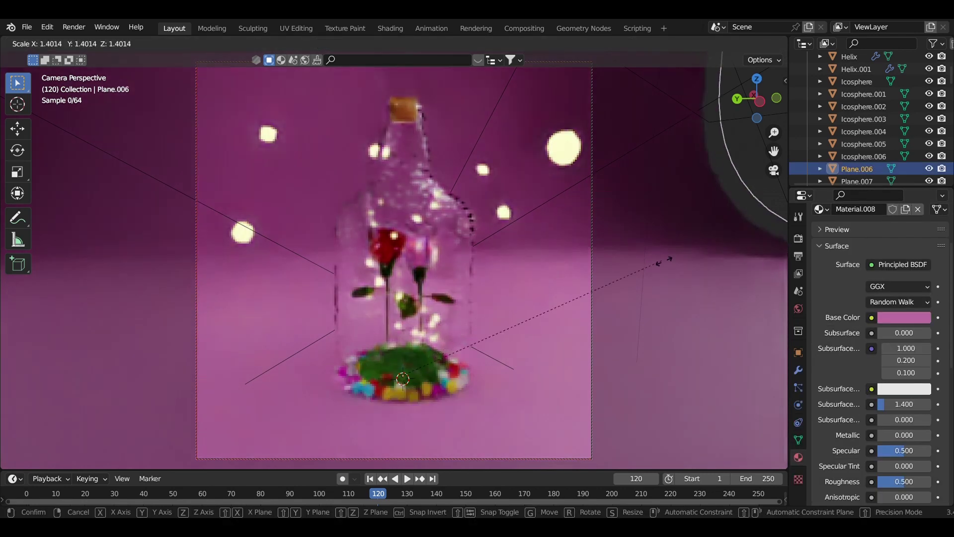
pyautogui.click(504, 212)
pyautogui.keyDown('shift'); pyautogui.click(564, 148); pyautogui.keyUp('shift')
pyautogui.keyDown('shift'); pyautogui.click(483, 169); pyautogui.keyUp('shift')
pyautogui.keyDown('shift'); pyautogui.click(377, 151); pyautogui.keyUp('shift')
pyautogui.keyDown('shift'); pyautogui.click(268, 134); pyautogui.keyUp('shift')
pyautogui.keyDown('shift'); pyautogui.click(242, 232); pyautogui.keyUp('shift')
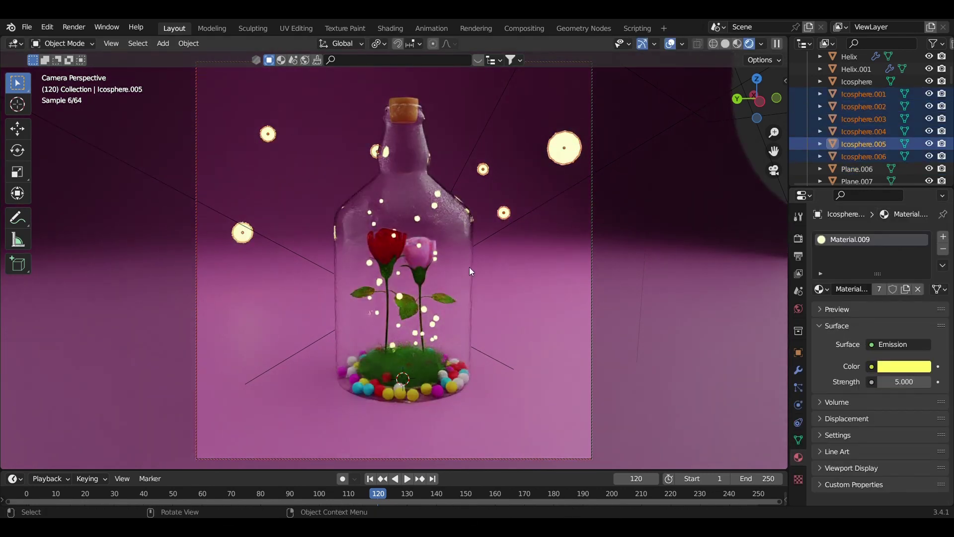
pyautogui.press('g')
pyautogui.press('x')
pyautogui.click(699, 267)
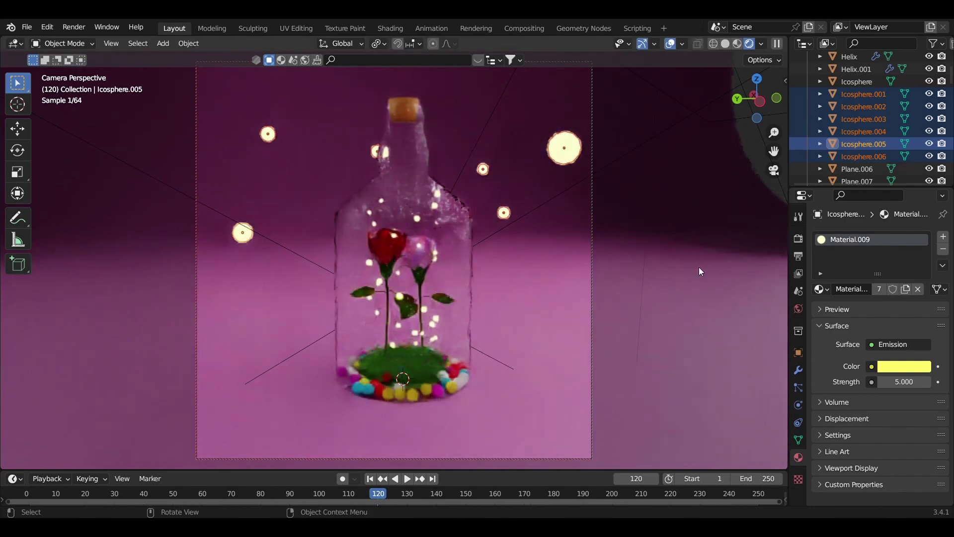